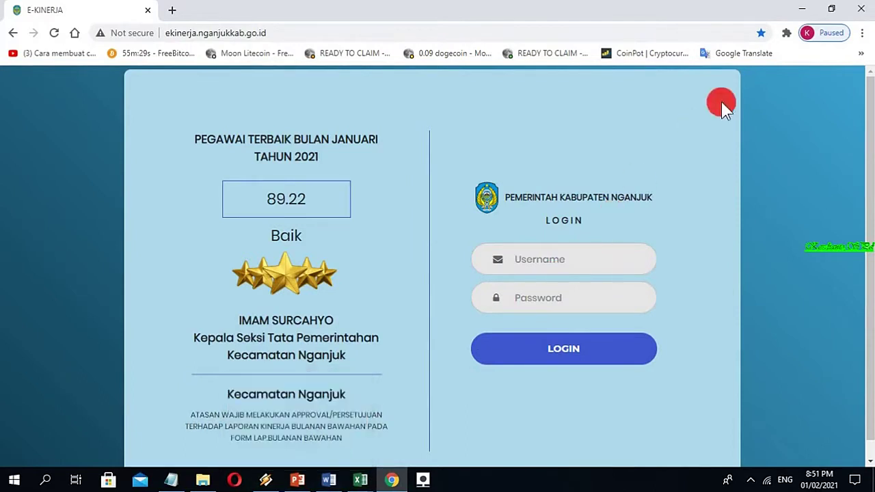
# - Log in to E-KINERJA with the employee's ID number as username and the account password
pyautogui.click(549, 266)
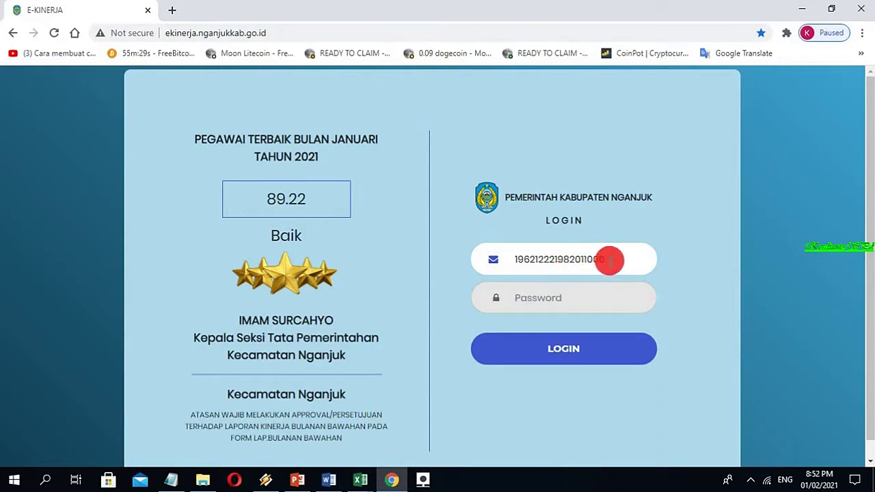
pyautogui.moveTo(609, 260); pyautogui.dragTo(513, 256)
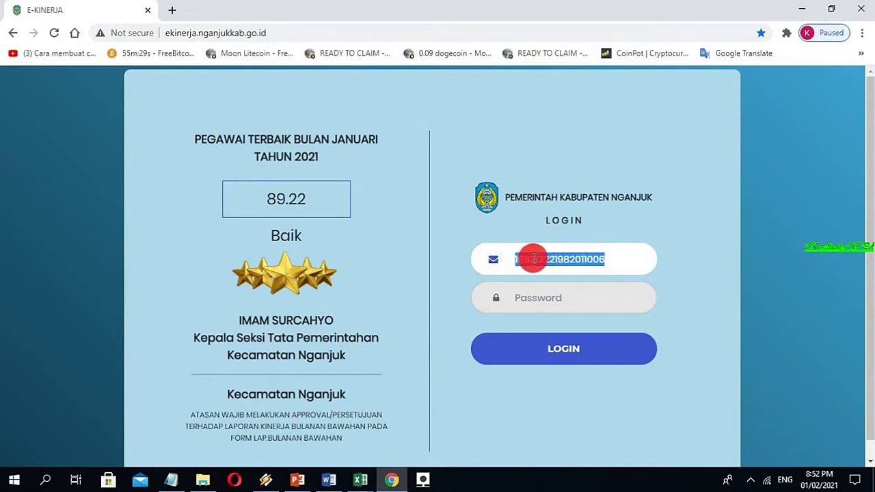
pyautogui.rightClick(531, 256)
pyautogui.click(560, 306)
pyautogui.click(558, 301)
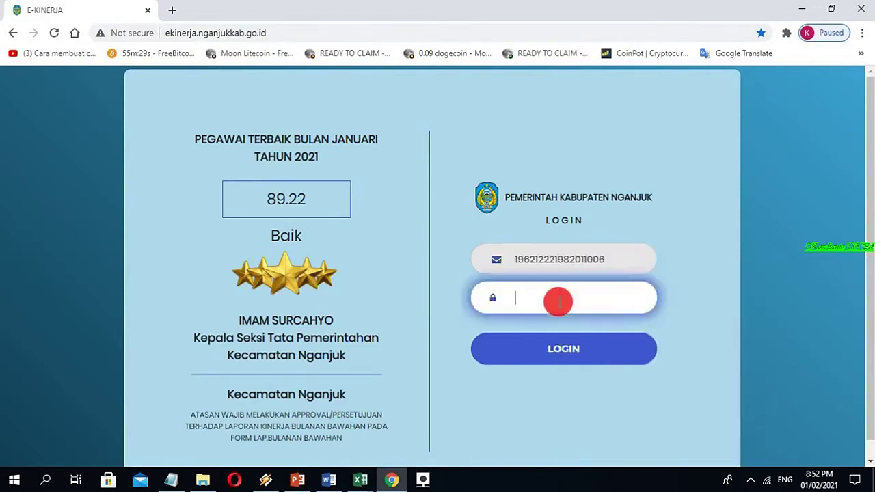
pyautogui.rightClick(552, 300)
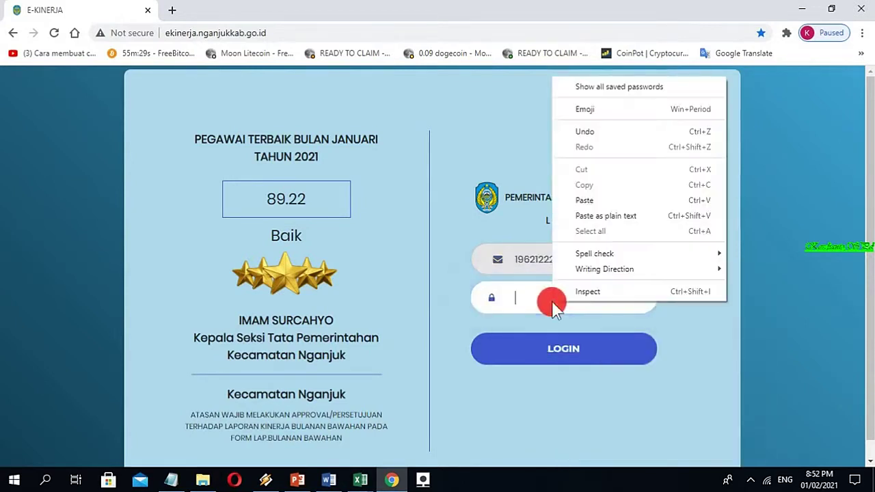
pyautogui.click(587, 199)
pyautogui.click(558, 351)
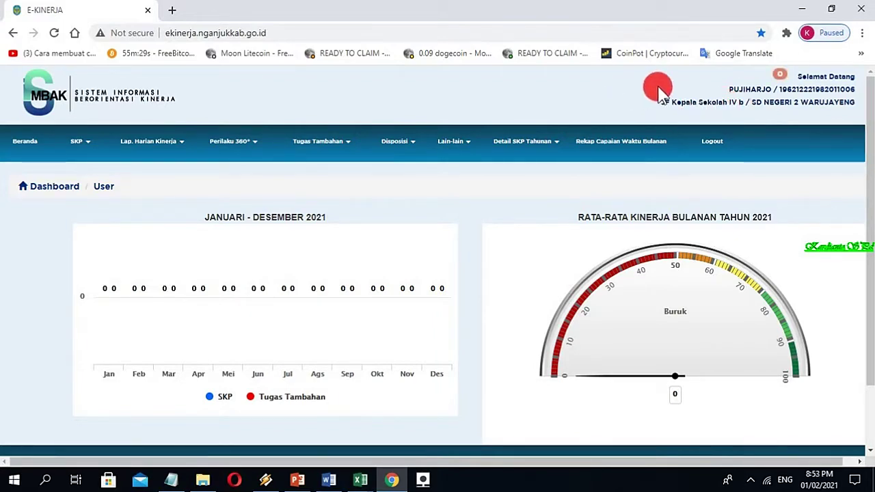
# - Open the target list of the annual SKP for the period 04 Jan 2021 - 31 Dec 2021
pyautogui.click(87, 145)
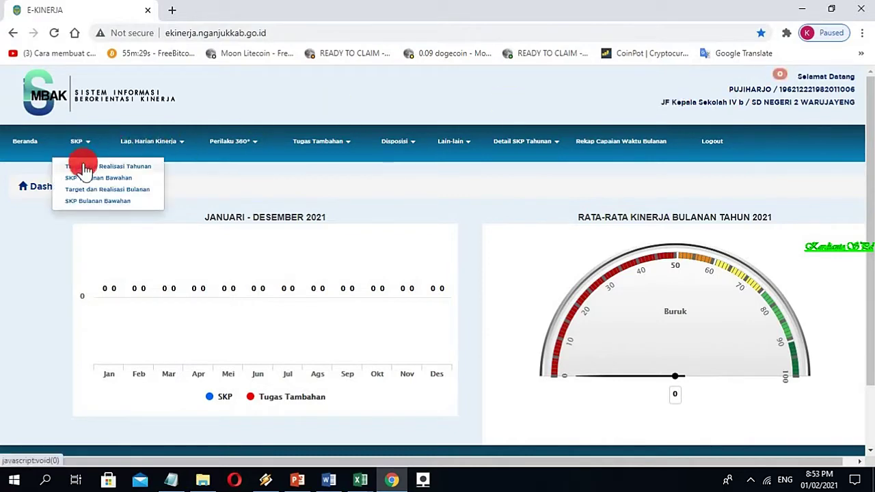
pyautogui.click(86, 169)
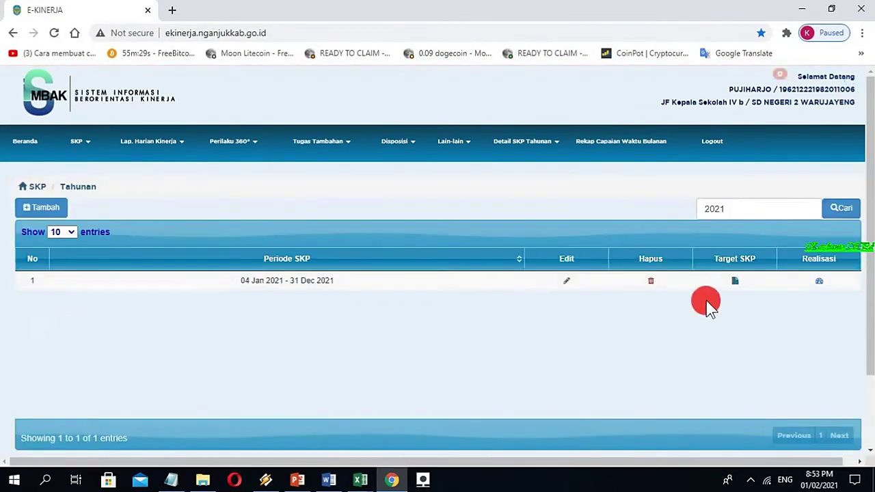
pyautogui.click(736, 283)
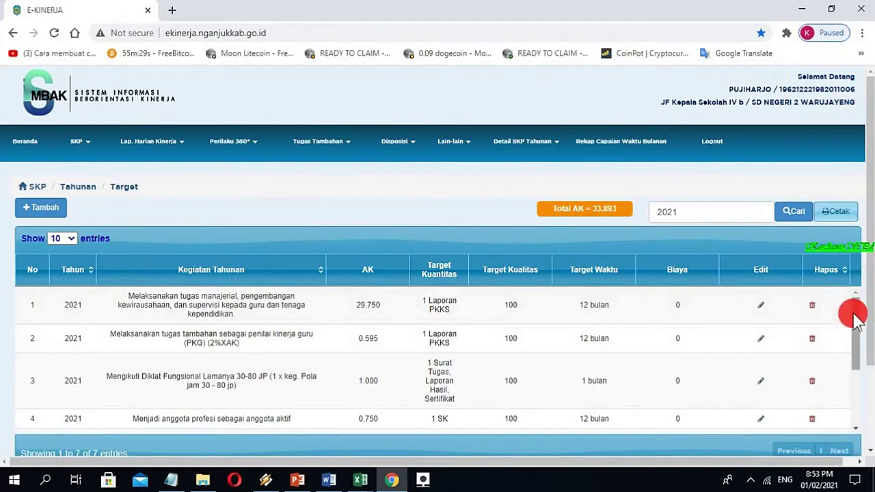
# - Review the 2021 annual activities with their AK, quantity, quality and time targets
pyautogui.moveTo(855, 317); pyautogui.dragTo(868, 294)
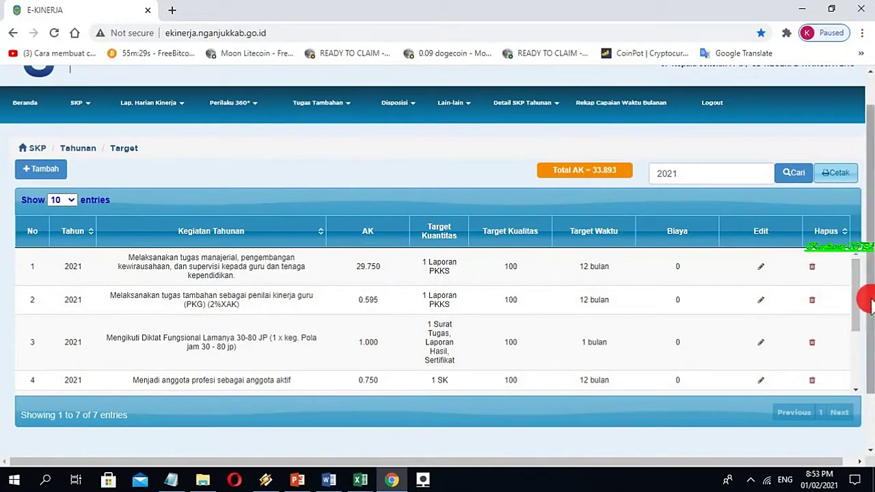
pyautogui.moveTo(858, 293); pyautogui.dragTo(864, 274)
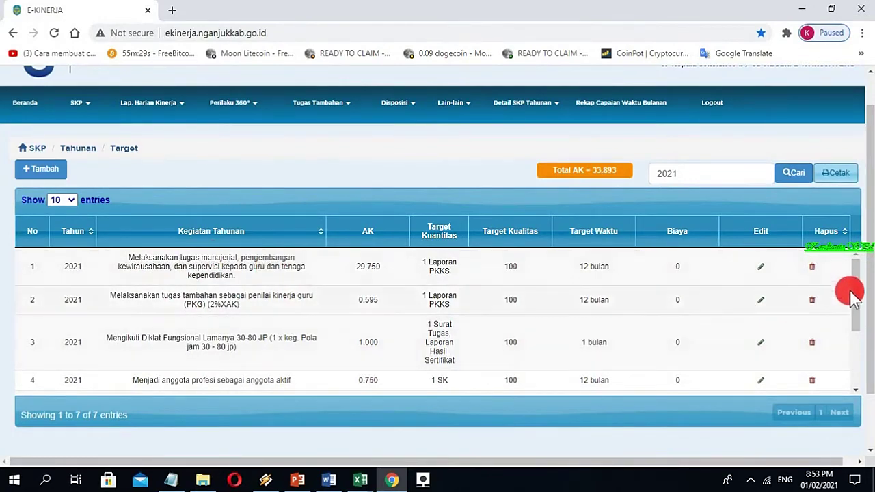
pyautogui.moveTo(856, 306); pyautogui.dragTo(868, 291)
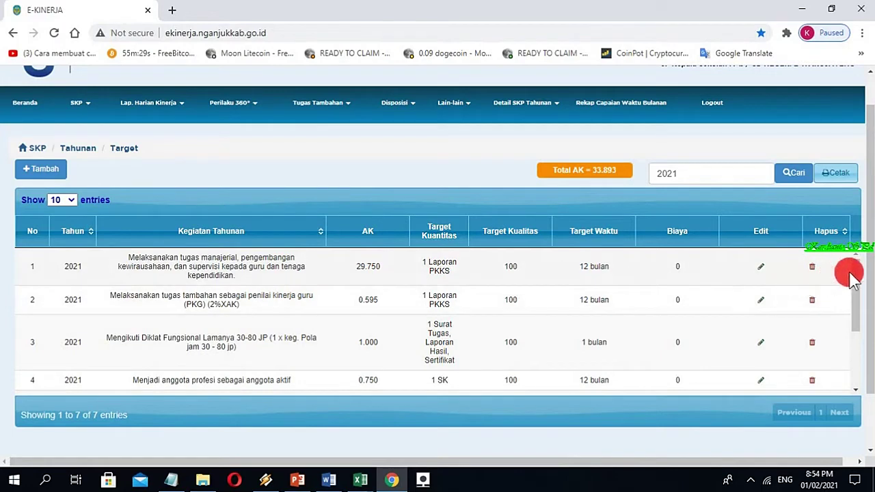
pyautogui.scroll(-1, 852, 285)
pyautogui.scroll(1, 851, 285)
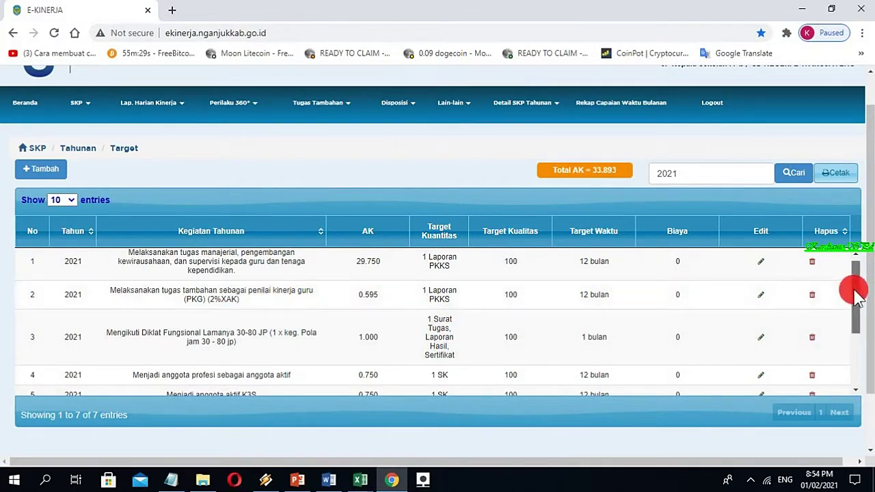
pyautogui.moveTo(854, 291)
pyautogui.mouseDown()
pyautogui.moveTo(853, 298)
pyautogui.moveTo(860, 286)
pyautogui.mouseUp()
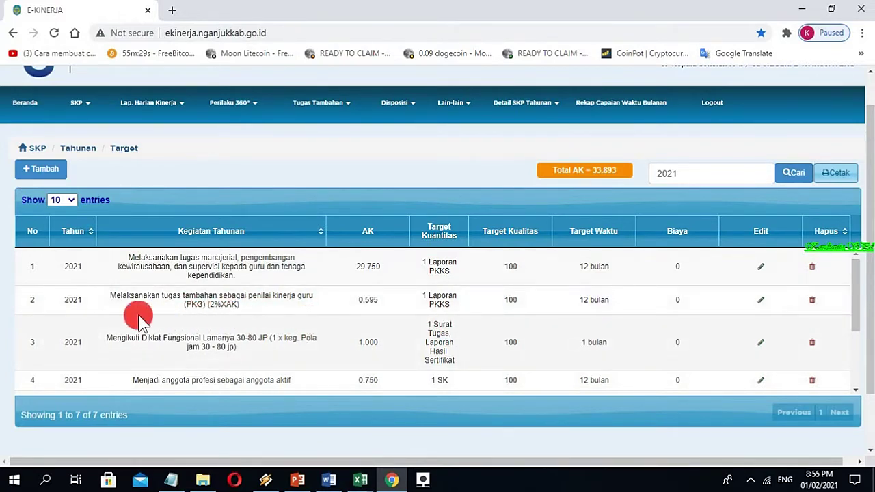
pyautogui.scroll(1, 171, 322)
pyautogui.scroll(-1, 180, 325)
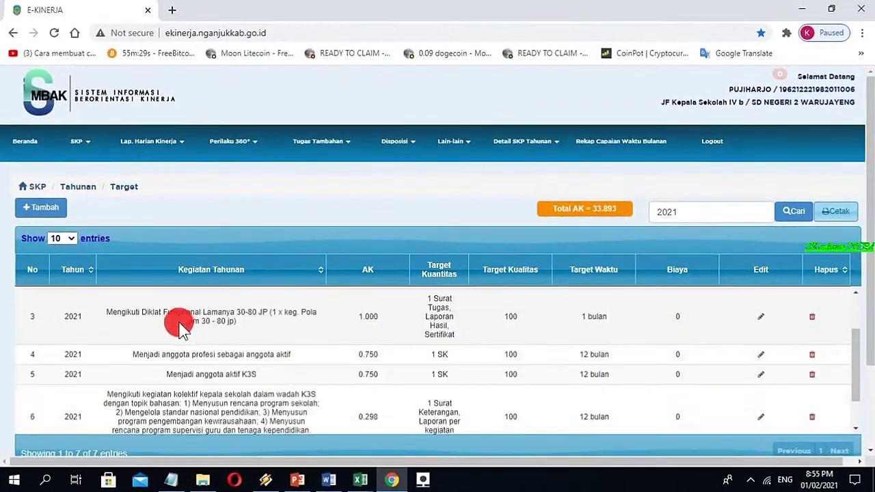
pyautogui.scroll(1, 157, 349)
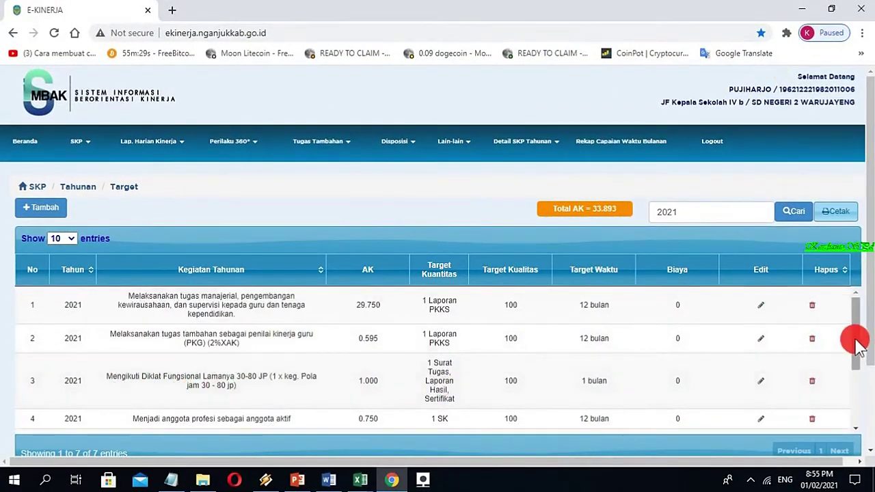
# - Delete the annual target "Mengikuti Diklat Fungsional Lamanya 30-80 JP" from the 2021 list
pyautogui.moveTo(857, 345); pyautogui.dragTo(857, 354)
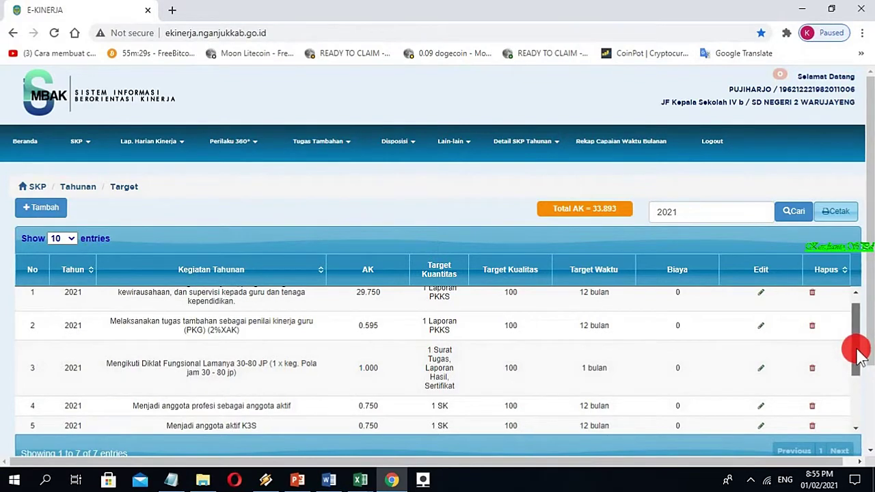
pyautogui.moveTo(859, 360); pyautogui.dragTo(859, 362)
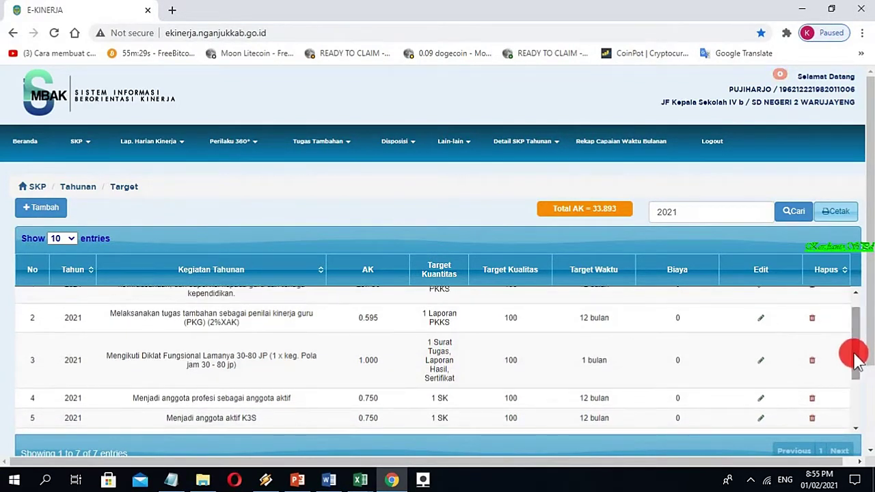
pyautogui.click(812, 364)
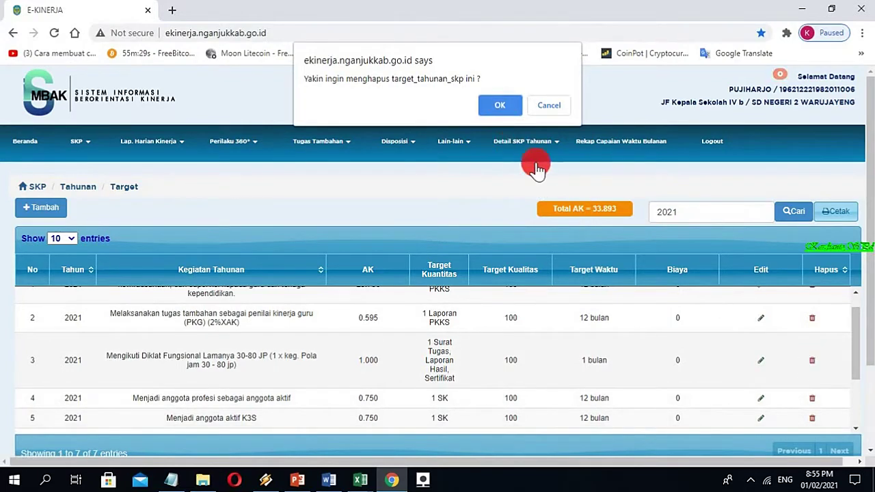
pyautogui.click(503, 106)
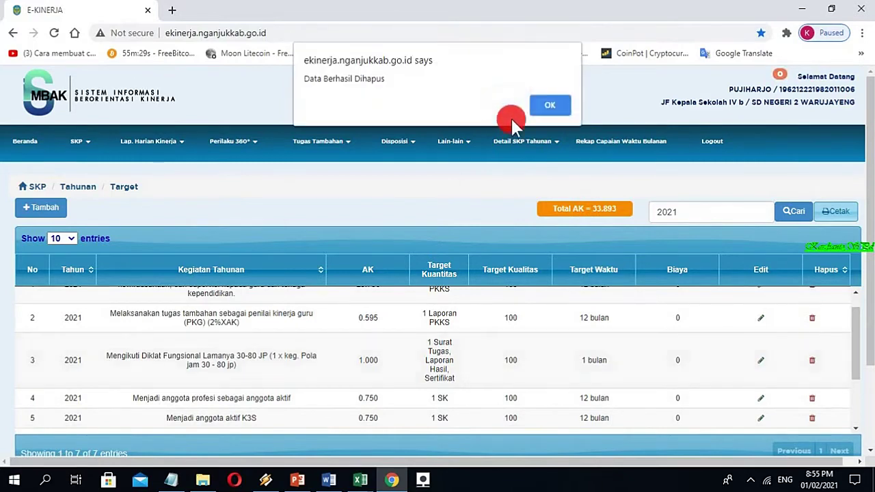
pyautogui.click(548, 109)
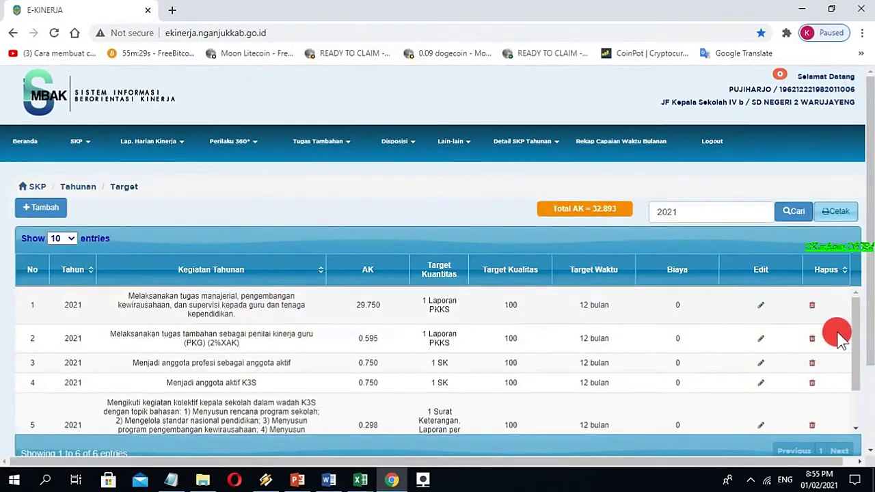
# - Examine the remaining annual activities and their AK values and targets, from the managerial duties to the kepramukaan membership
pyautogui.moveTo(855, 329)
pyautogui.mouseDown()
pyautogui.moveTo(854, 354)
pyautogui.moveTo(856, 329)
pyautogui.mouseUp()
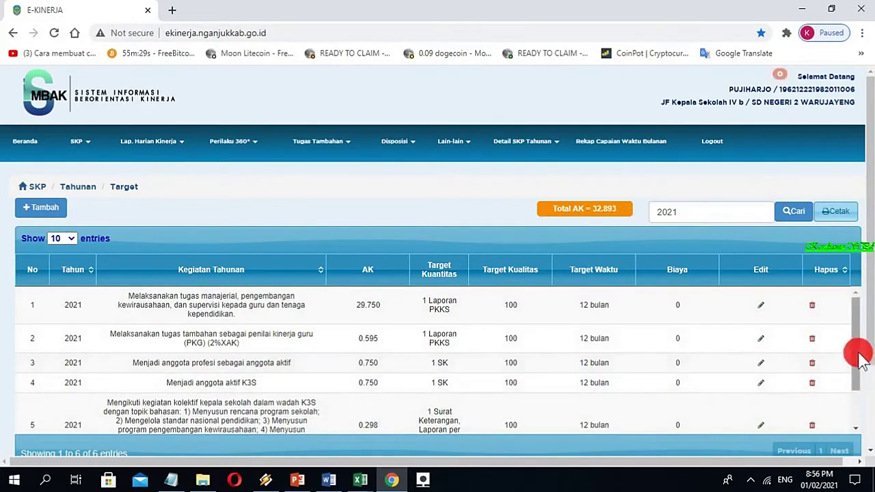
pyautogui.moveTo(859, 356); pyautogui.dragTo(854, 387)
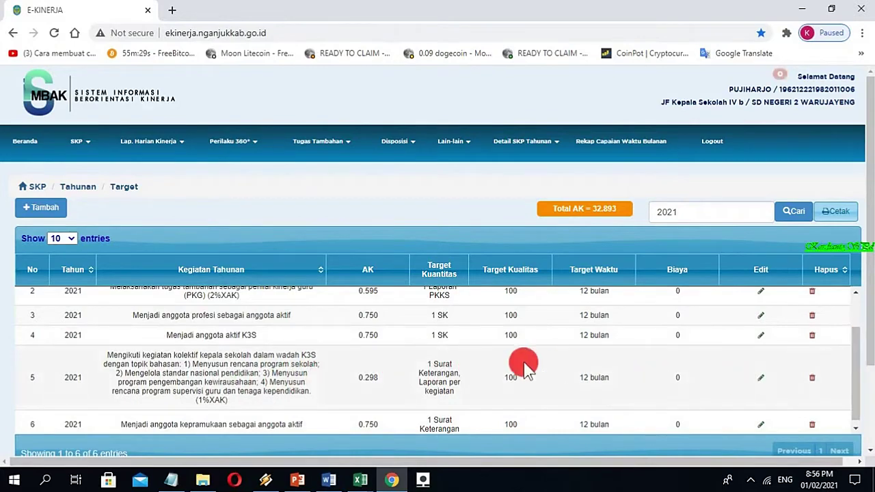
pyautogui.moveTo(865, 326); pyautogui.dragTo(867, 365)
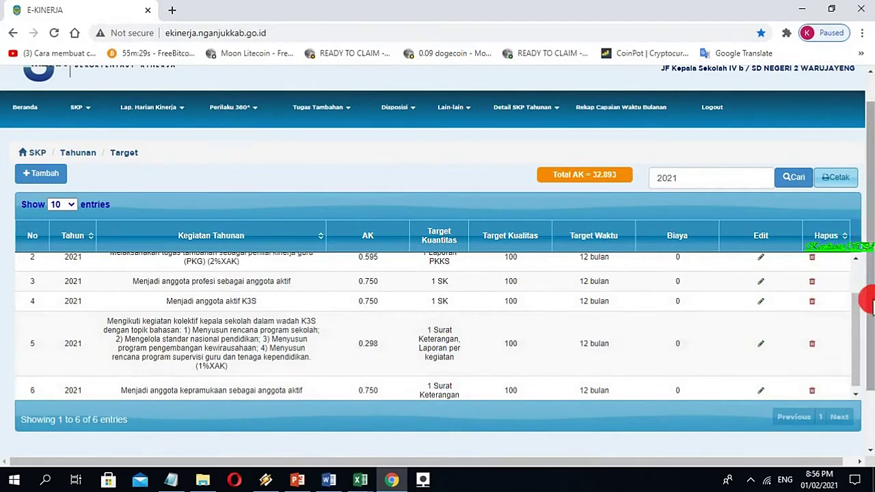
pyautogui.moveTo(854, 307); pyautogui.dragTo(868, 264)
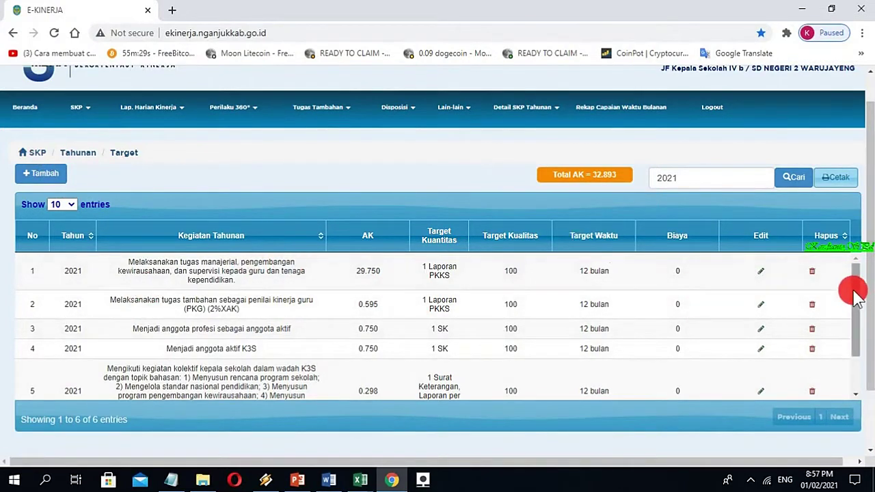
pyautogui.moveTo(853, 289)
pyautogui.mouseDown()
pyautogui.moveTo(847, 347)
pyautogui.moveTo(864, 306)
pyautogui.moveTo(851, 342)
pyautogui.moveTo(859, 278)
pyautogui.mouseUp()
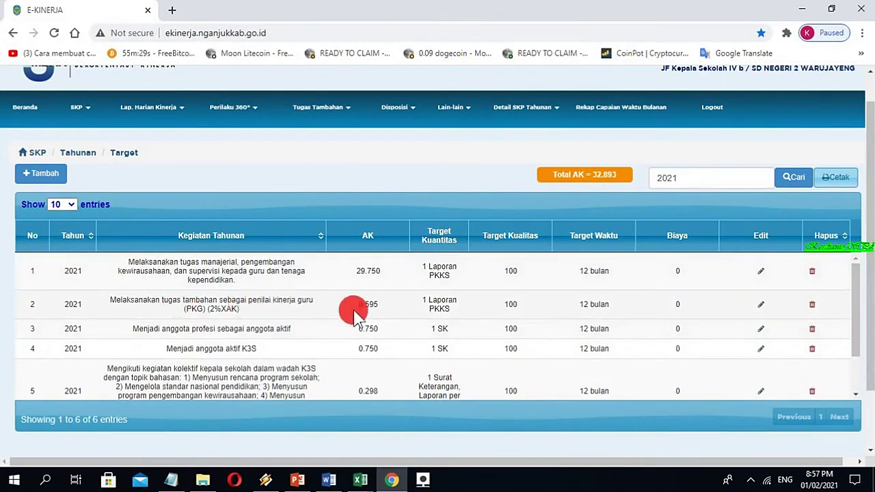
pyautogui.scroll(-2, 353, 311)
pyautogui.scroll(2, 351, 308)
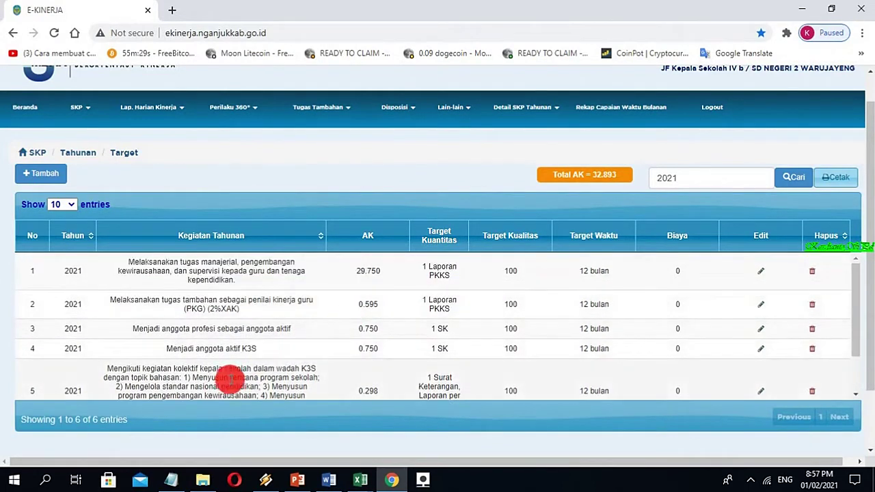
pyautogui.scroll(-2, 230, 378)
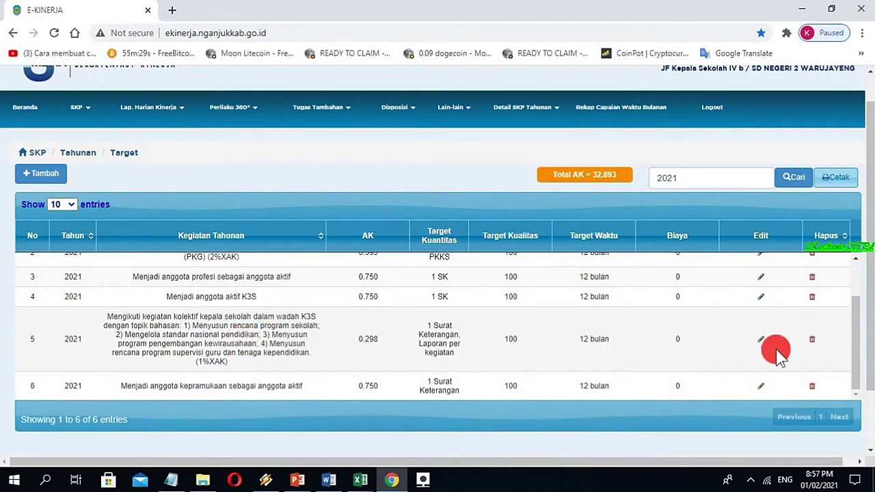
pyautogui.moveTo(850, 335)
pyautogui.mouseDown()
pyautogui.moveTo(854, 307)
pyautogui.moveTo(852, 329)
pyautogui.mouseUp()
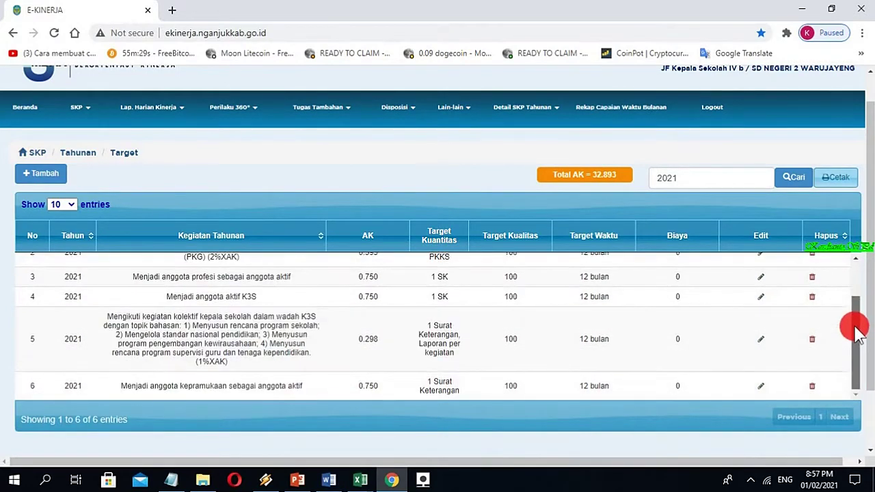
# - Reload the site and open the monthly SKP list, Target dan Realisasi Bulanan
pyautogui.click(38, 179)
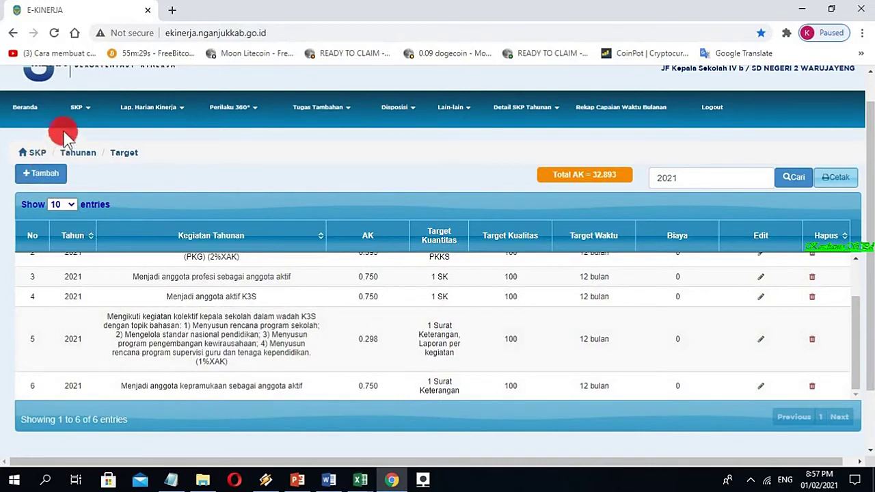
pyautogui.click(55, 34)
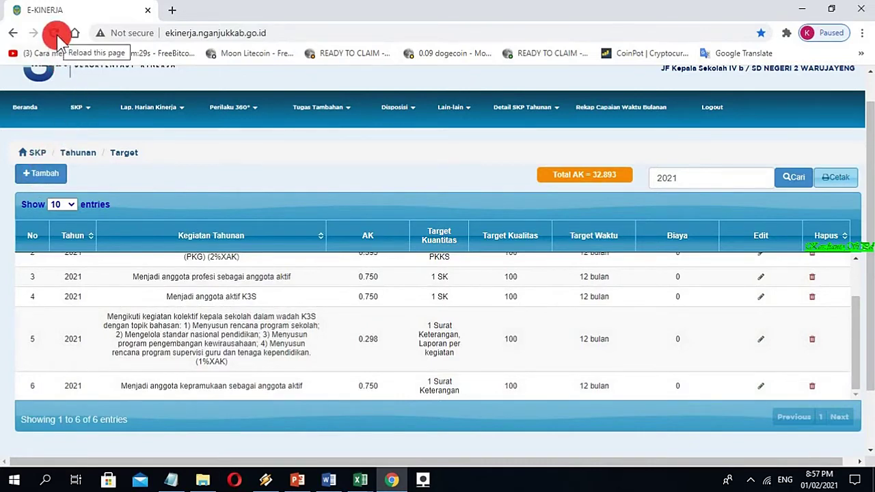
pyautogui.click(56, 35)
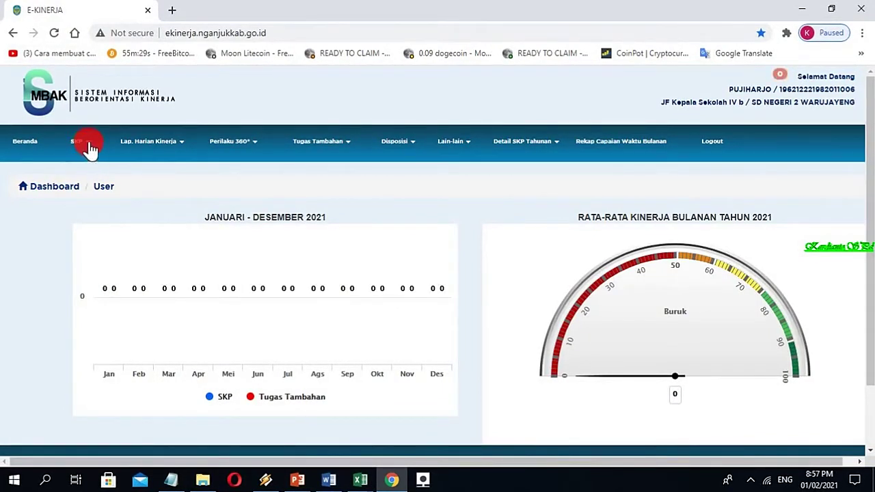
pyautogui.click(90, 147)
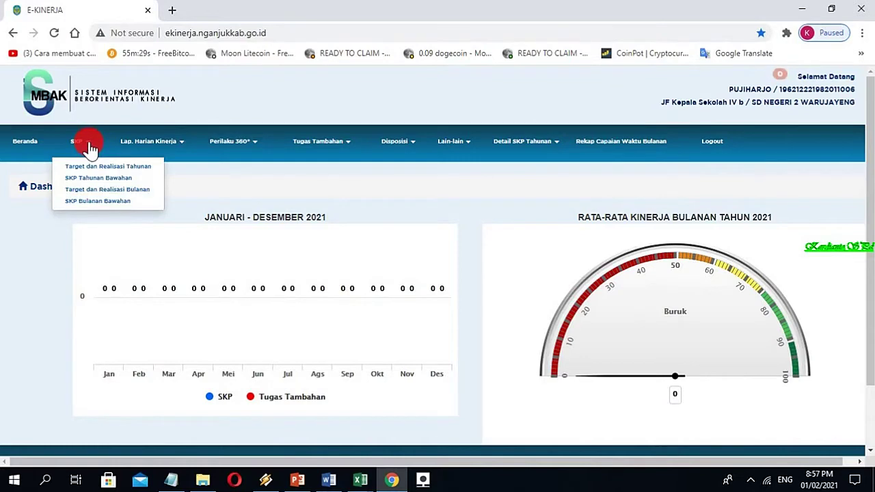
pyautogui.click(101, 190)
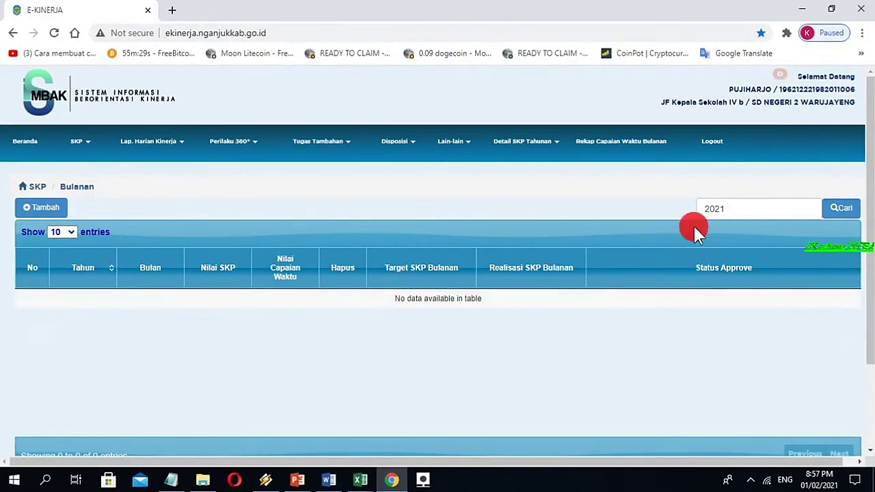
# - Switch to the TABEL HARIAN KS workbook in Excel and open its KEG BULANAN sheet
pyautogui.click(800, 11)
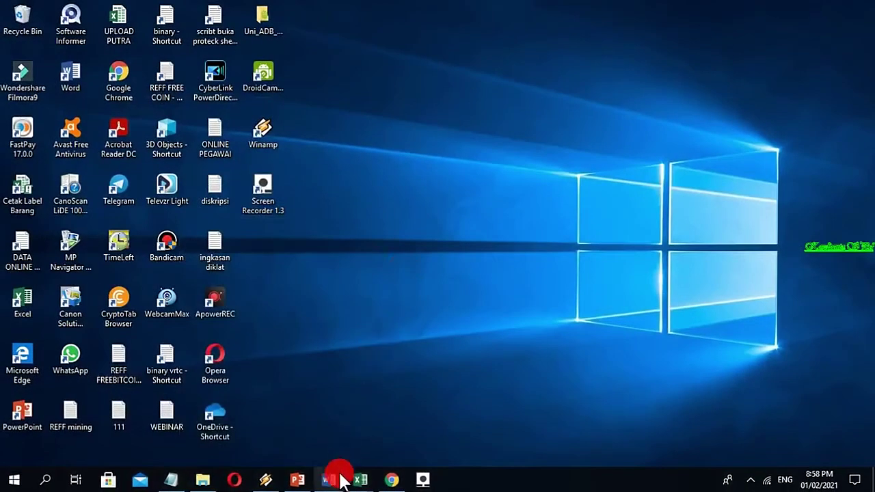
pyautogui.moveTo(333, 483)
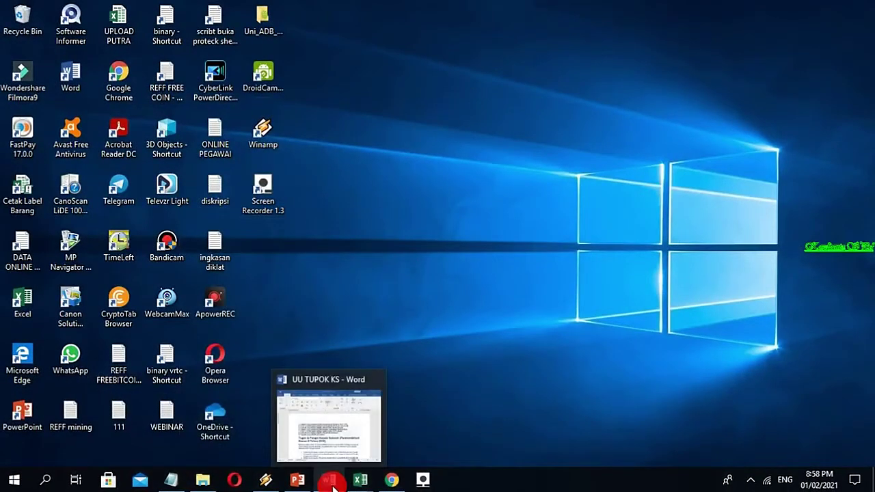
pyautogui.moveTo(360, 484)
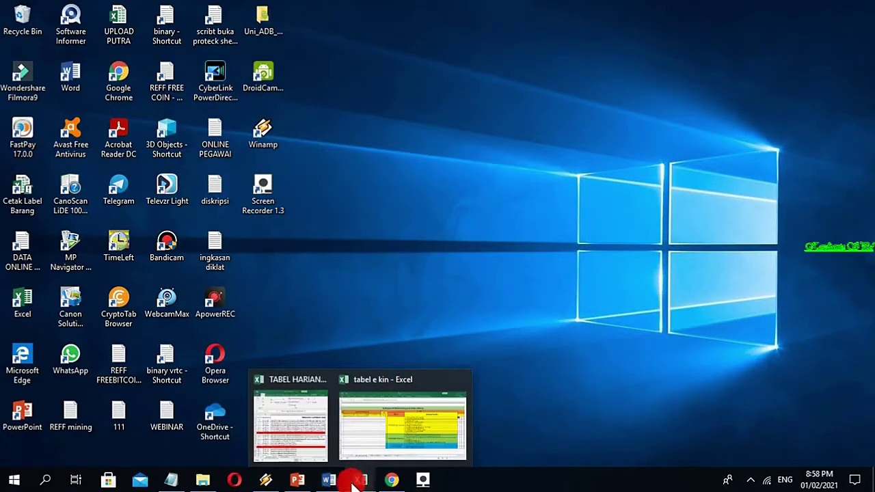
pyautogui.click(304, 444)
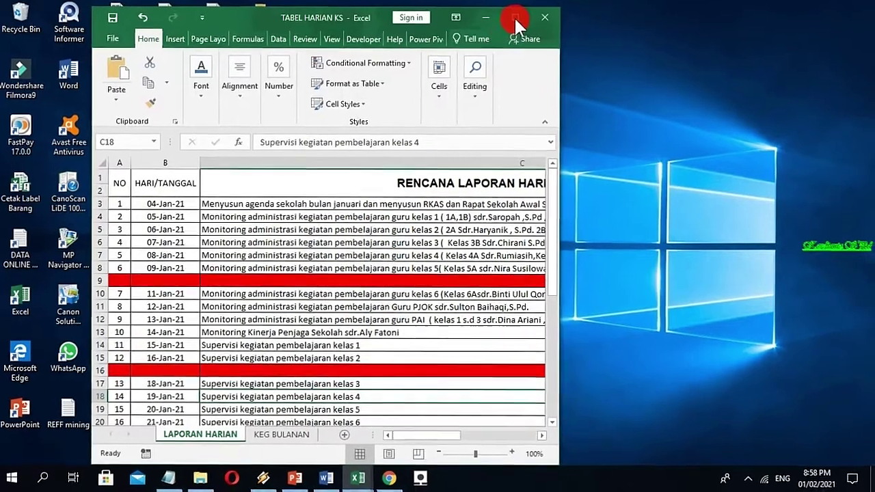
pyautogui.click(517, 19)
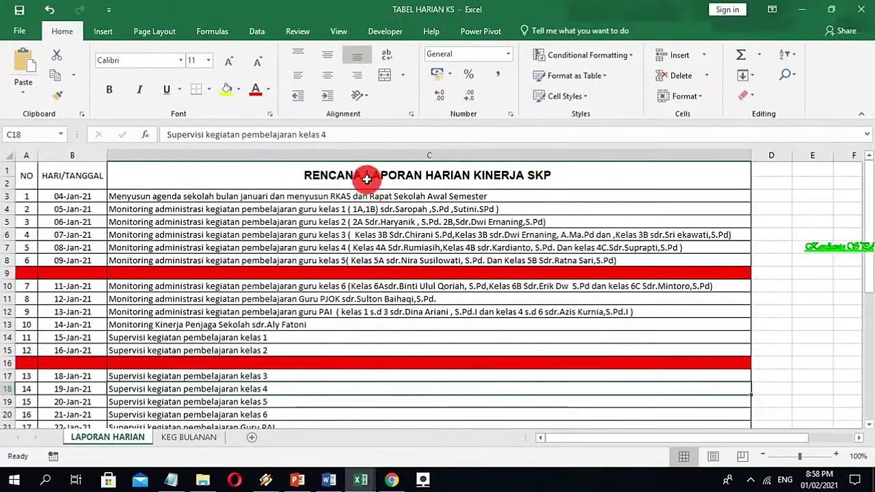
pyautogui.click(195, 439)
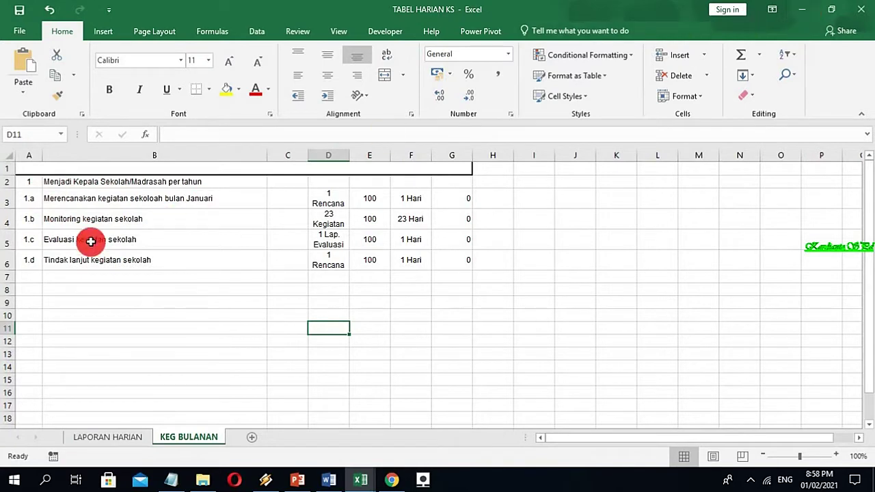
# - Clear the heading text "Menjadi Kepala Sekolah/Madrasah per tahun" from cell B2 of the KEG BULANAN sheet
pyautogui.click(147, 179)
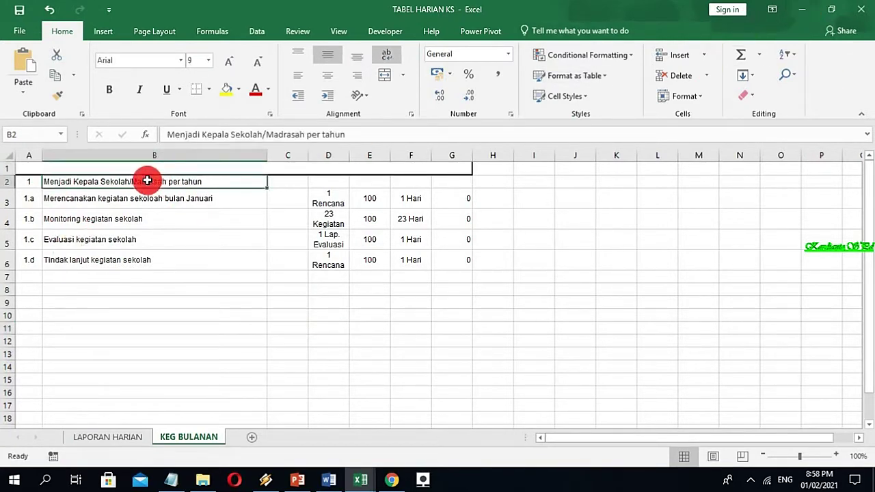
pyautogui.press('Delete')
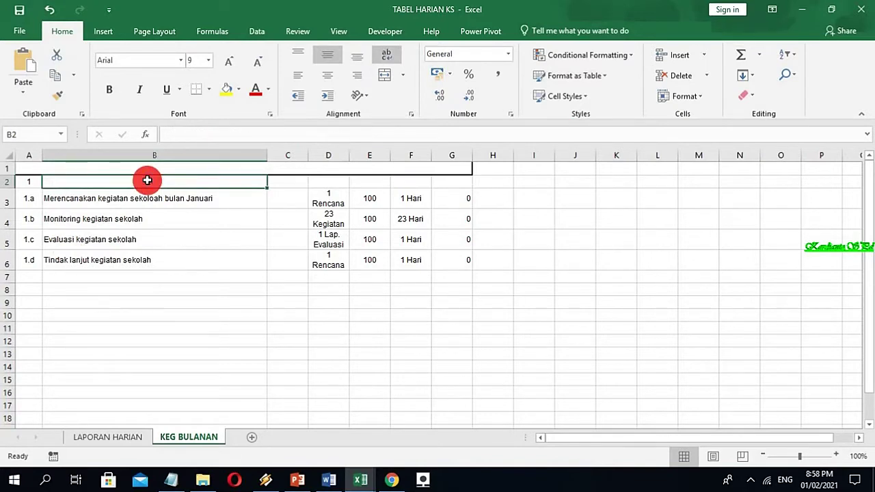
pyautogui.click(78, 202)
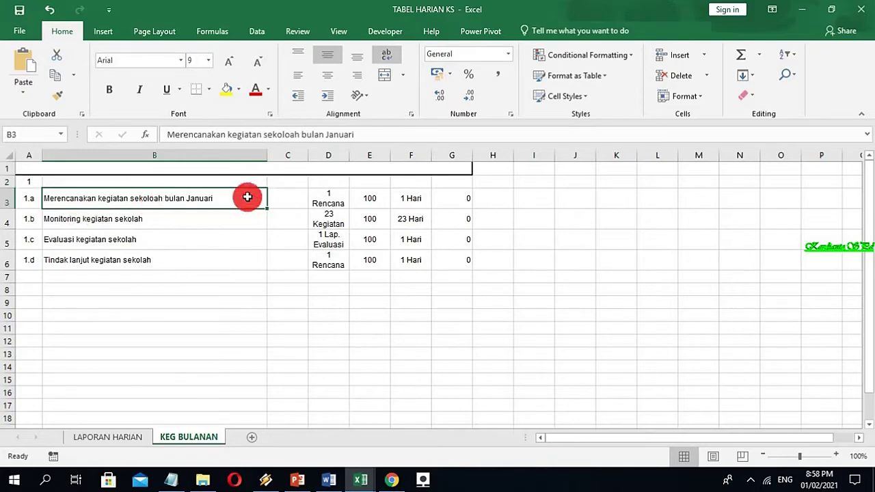
# - Switch back to E-KINERJA in Chrome and add month 1 of 2021 to the monthly SKP list
pyautogui.click(802, 10)
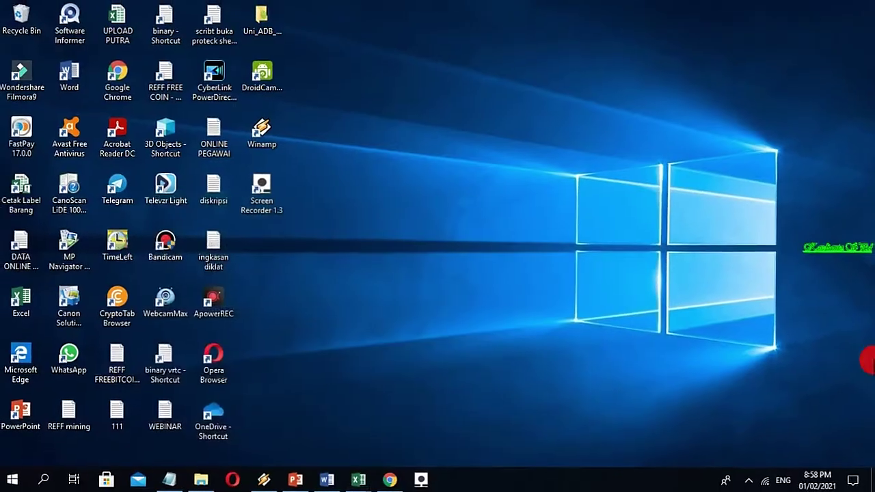
pyautogui.click(390, 478)
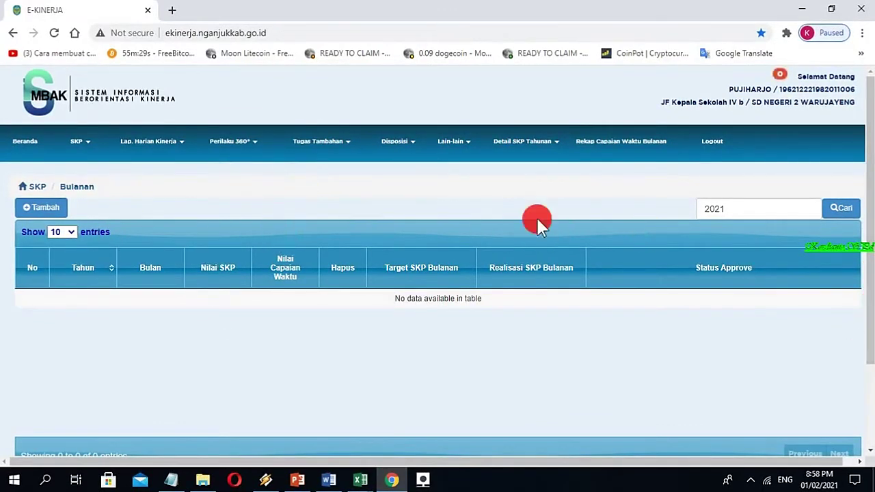
pyautogui.click(41, 208)
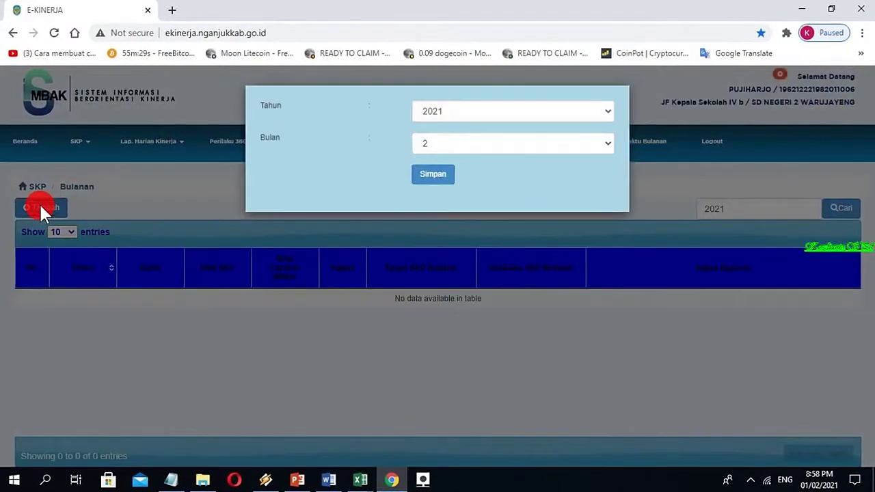
pyautogui.click(605, 143)
pyautogui.click(556, 161)
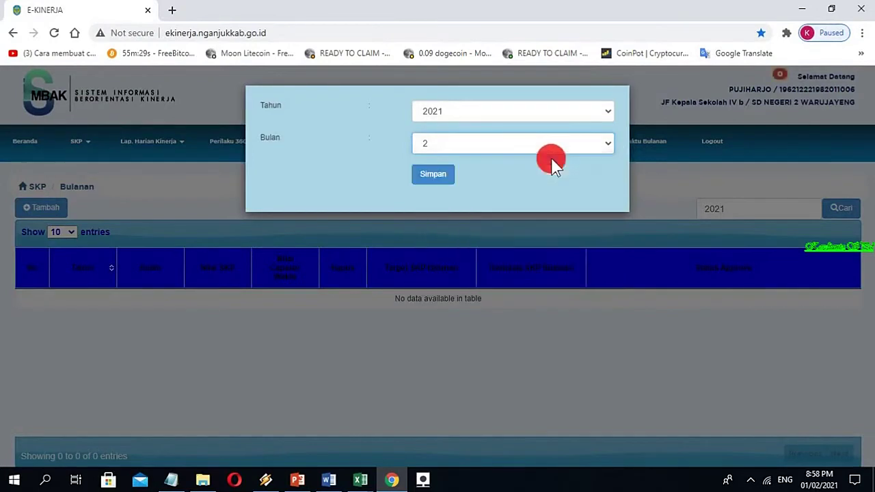
pyautogui.click(431, 174)
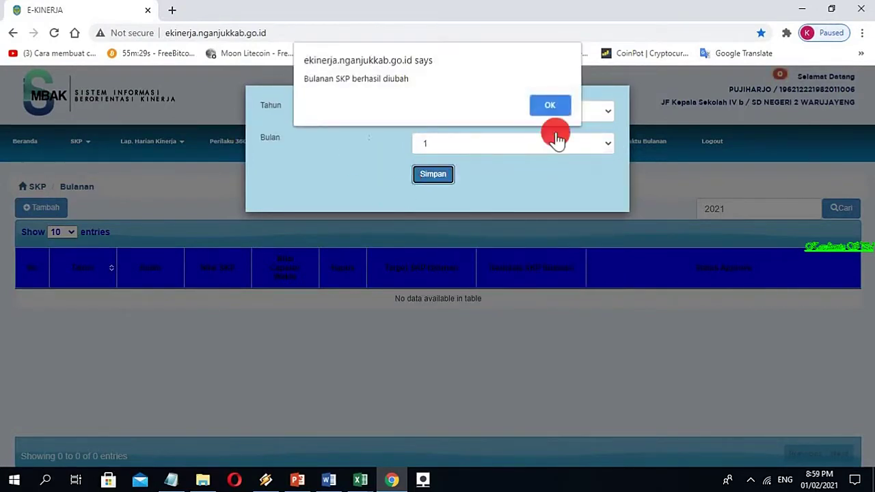
pyautogui.click(555, 108)
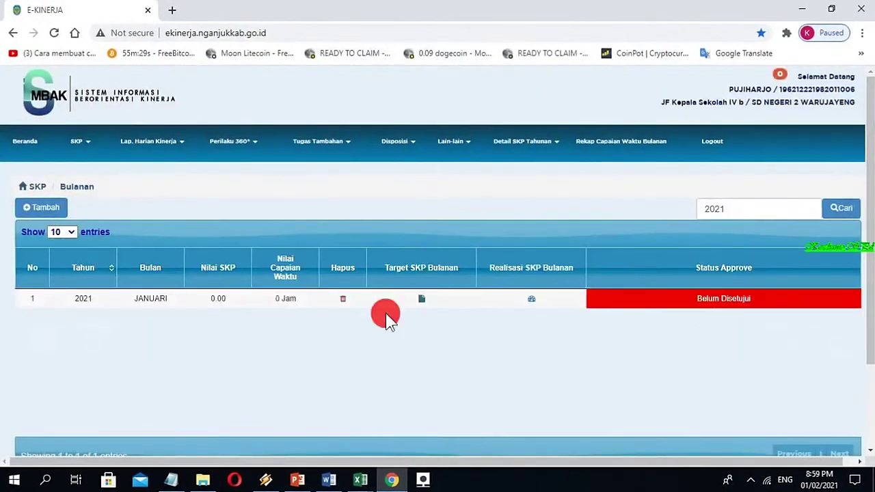
# - Add month 2 of 2021 to the monthly SKP list
pyautogui.click(54, 207)
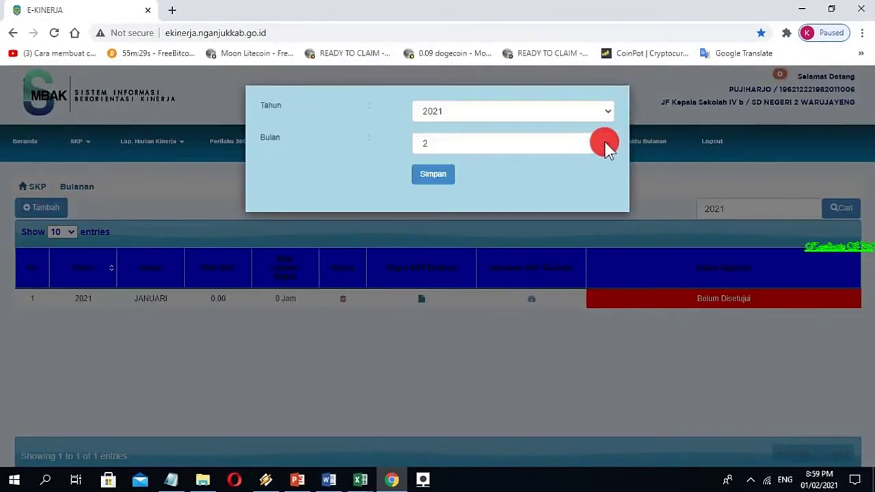
pyautogui.click(434, 176)
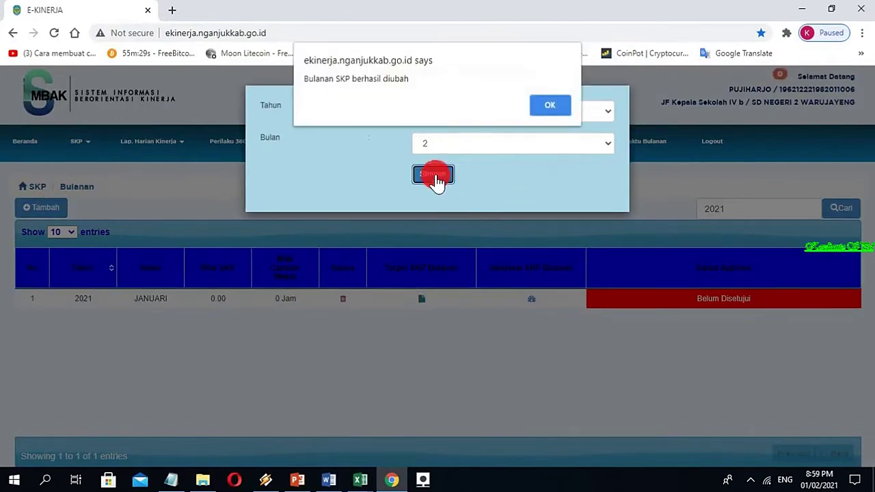
pyautogui.click(540, 106)
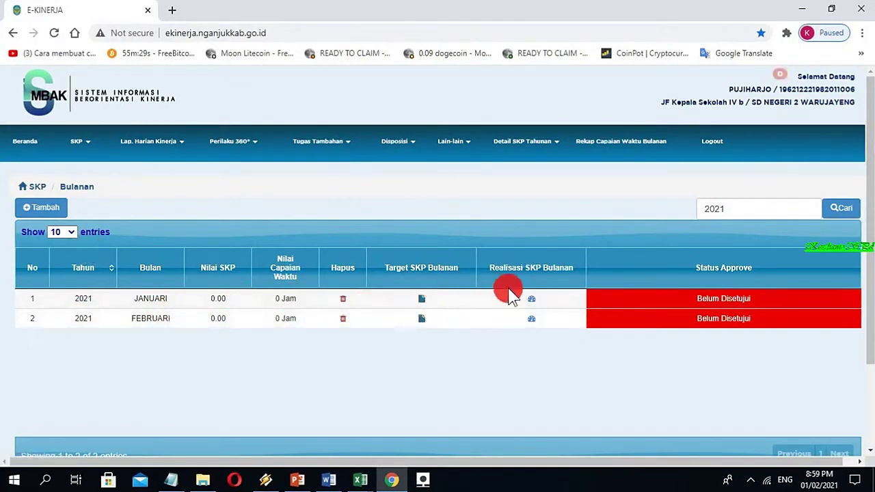
# - Start a new target for January 2021 based on the annual activity "Melaksanakan tugas manajerial, pengembangan kewirausahaan, dan supervisi kepada guru dan tenaga kependidikan"
pyautogui.click(422, 301)
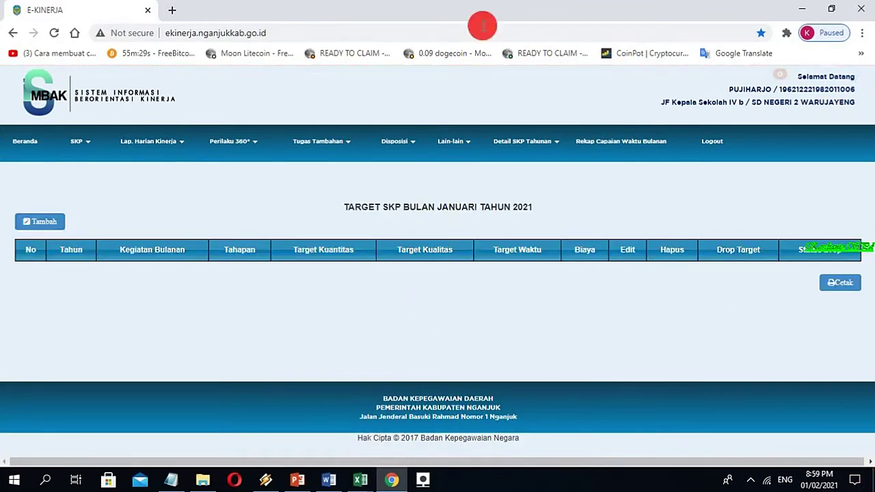
pyautogui.click(41, 221)
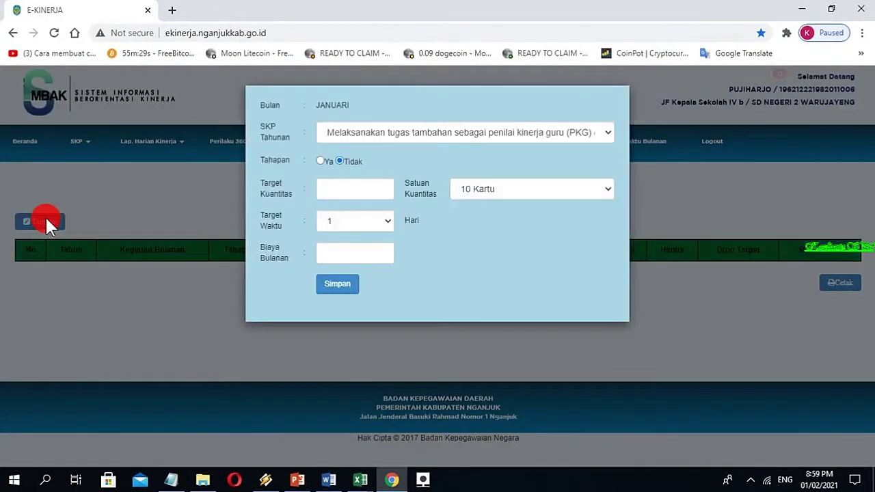
pyautogui.click(606, 133)
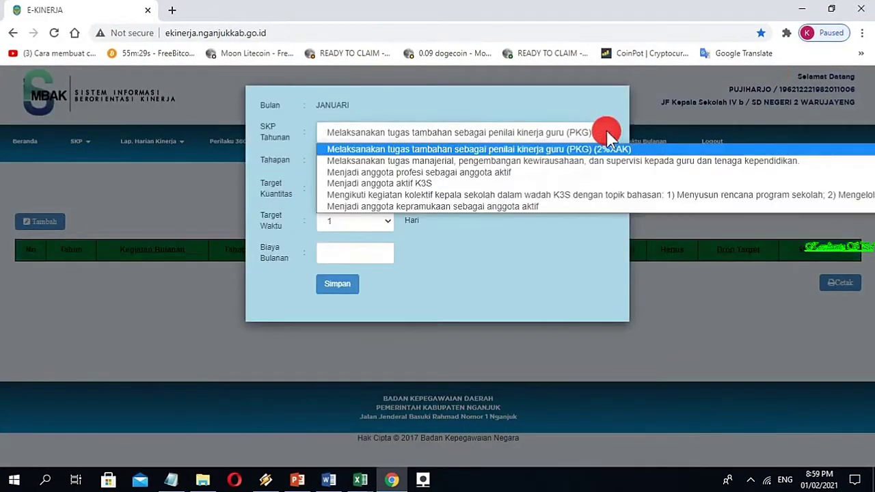
pyautogui.click(586, 162)
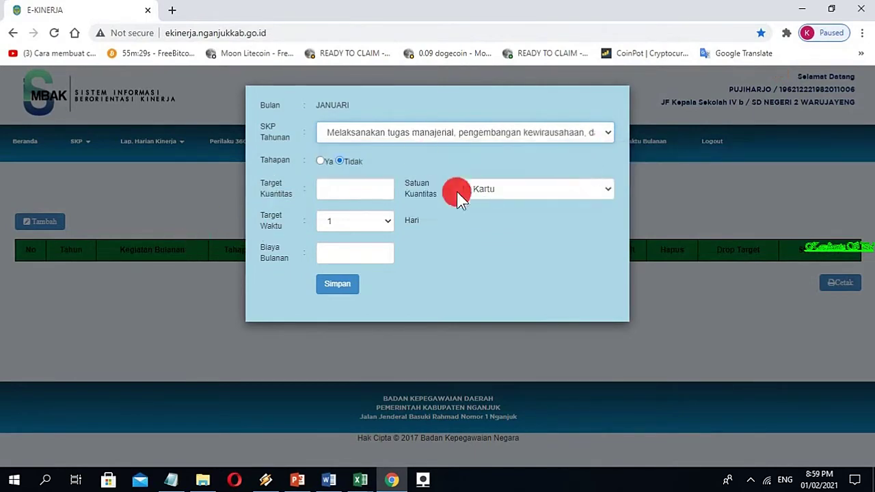
# - Try a target quantity of 1 with the unit Kegiatan for the January managerial activity
pyautogui.click(341, 192)
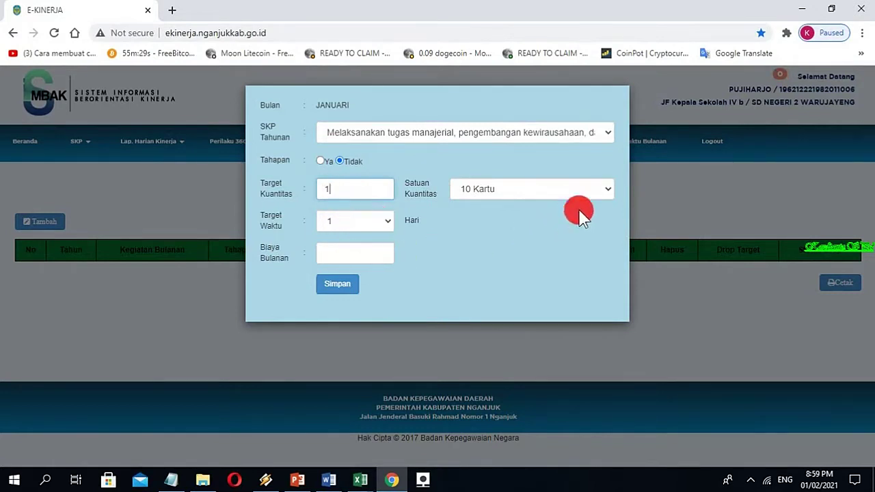
pyautogui.click(595, 191)
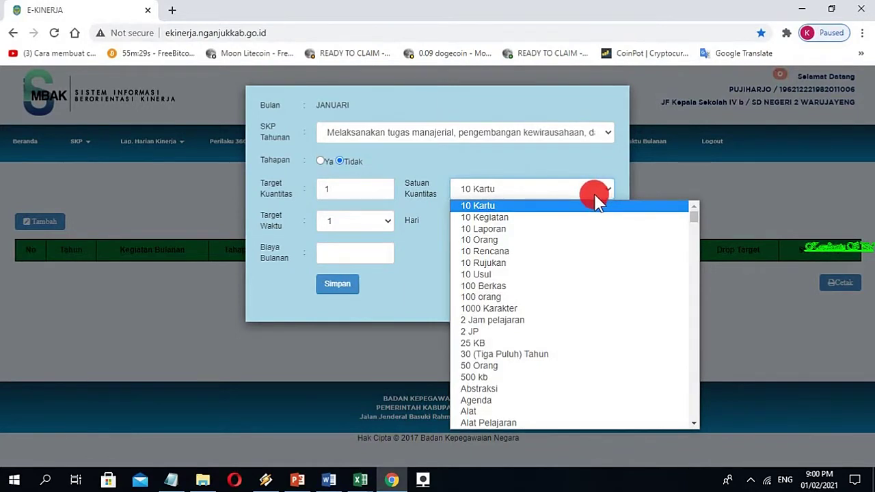
pyautogui.press('l')
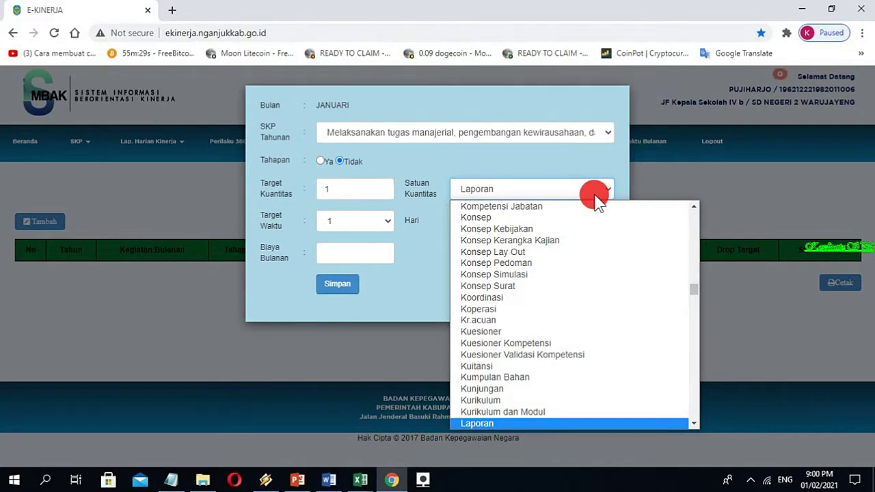
pyautogui.press('k')
pyautogui.press('e')
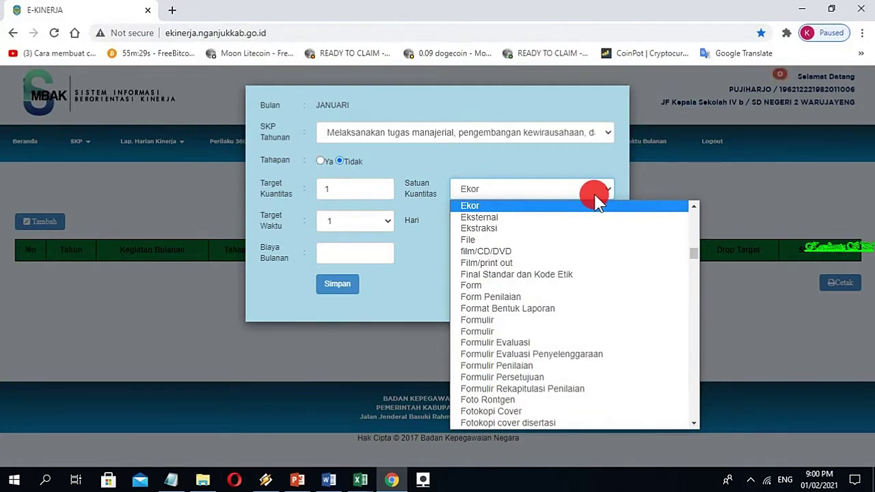
pyautogui.press('k')
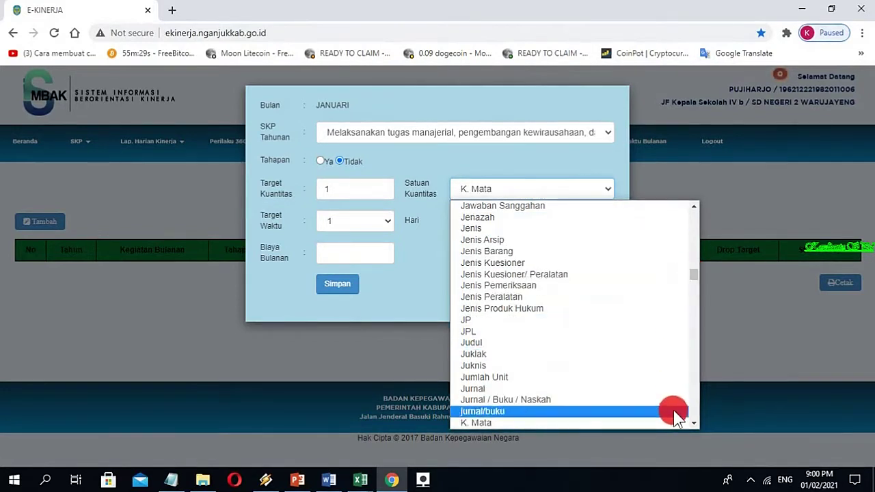
pyautogui.scroll(-5, 693, 415)
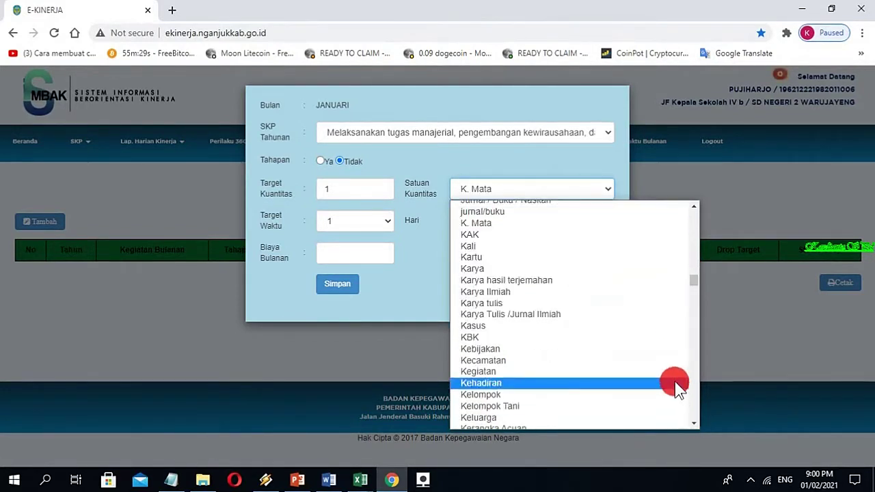
pyautogui.click(559, 371)
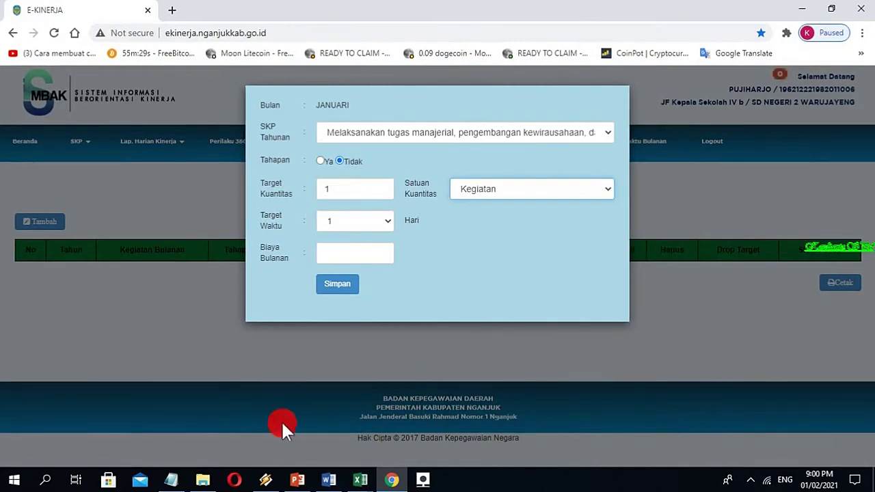
pyautogui.moveTo(364, 482)
pyautogui.moveTo(391, 485)
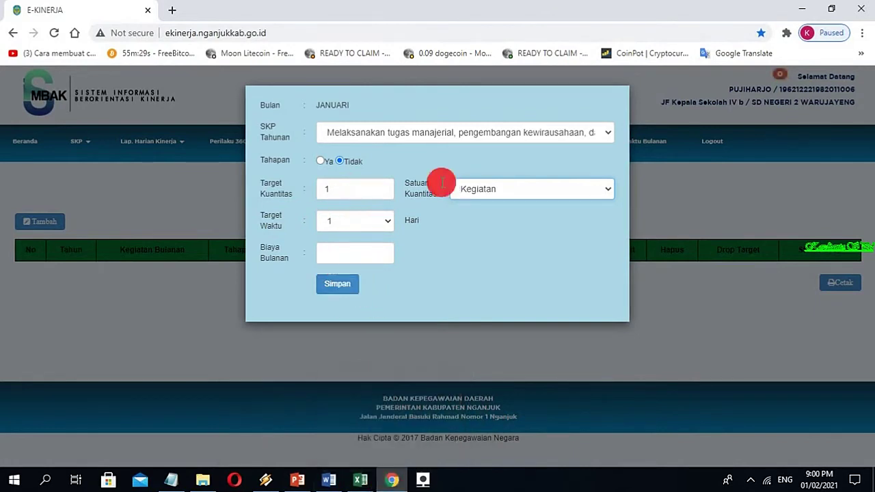
pyautogui.click(341, 254)
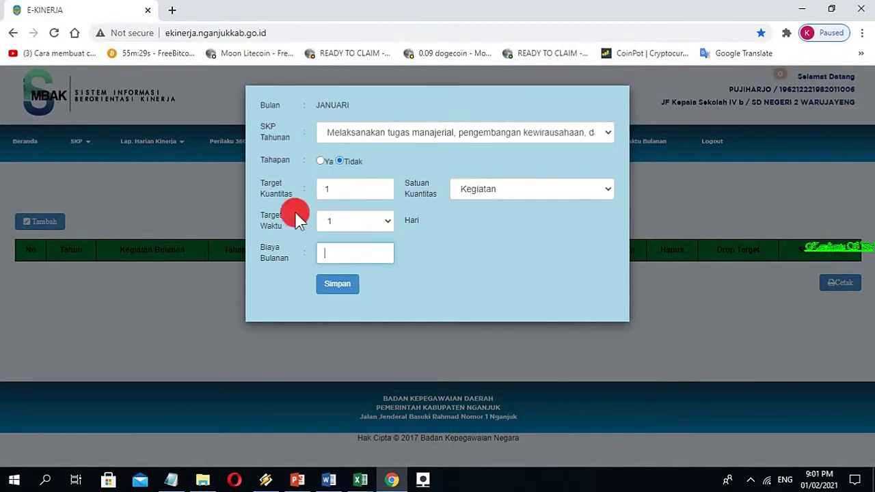
# - Set Tahapan to Ya for the January managerial activity and save the monthly target
pyautogui.click(323, 163)
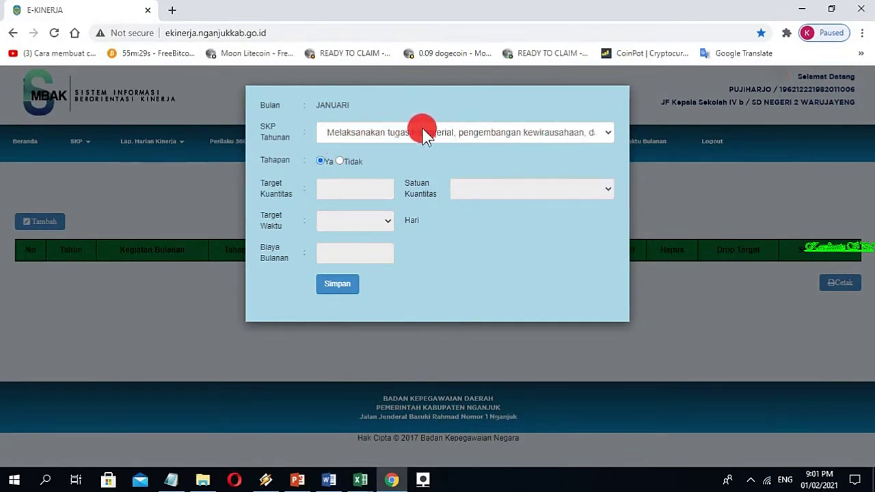
pyautogui.click(321, 161)
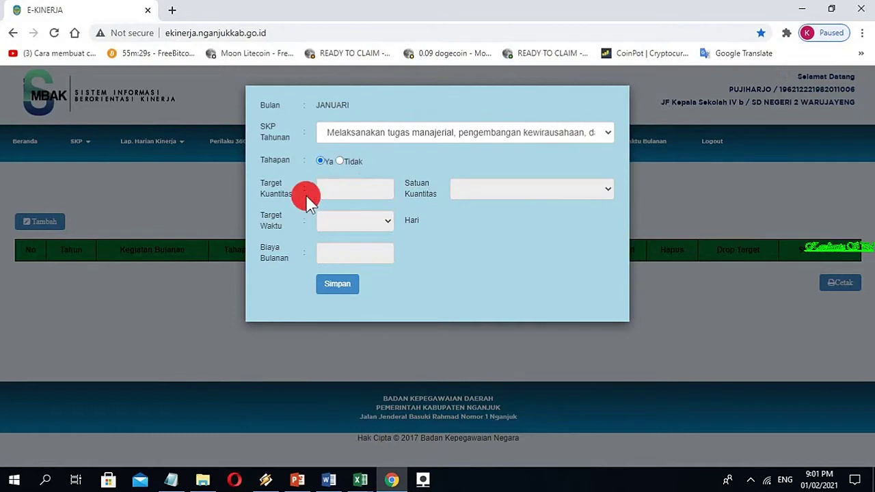
pyautogui.click(336, 286)
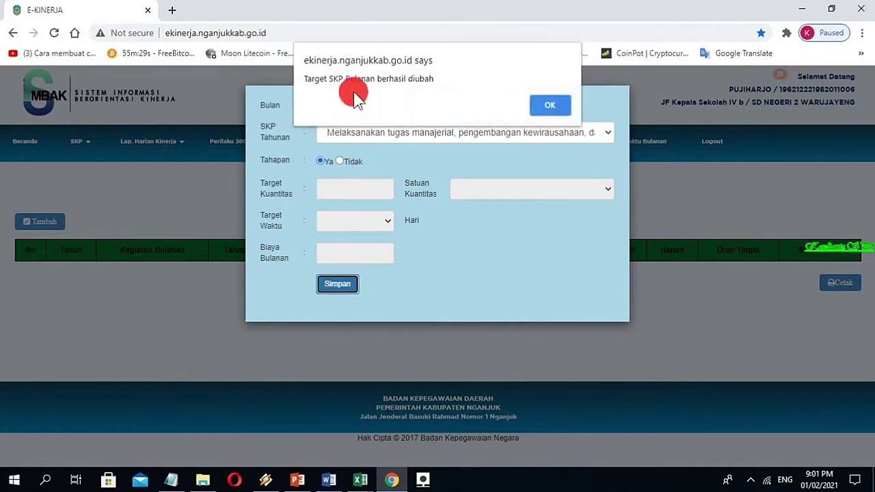
pyautogui.click(555, 110)
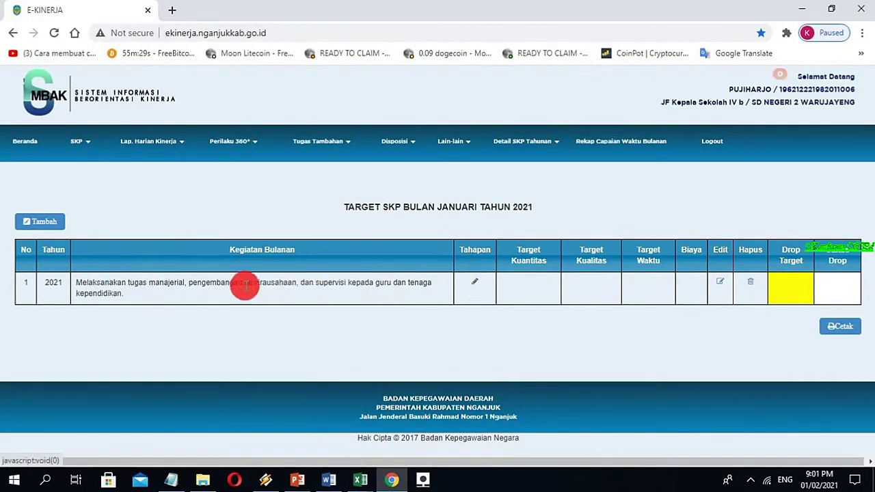
# - Start a new staged activity under the January managerial activity and begin its Kegiatan Tahapan description
pyautogui.click(476, 285)
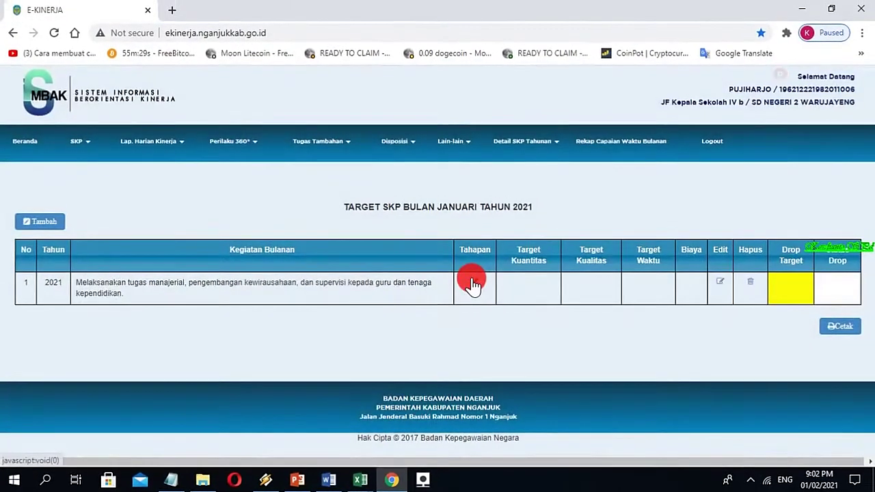
pyautogui.click(472, 281)
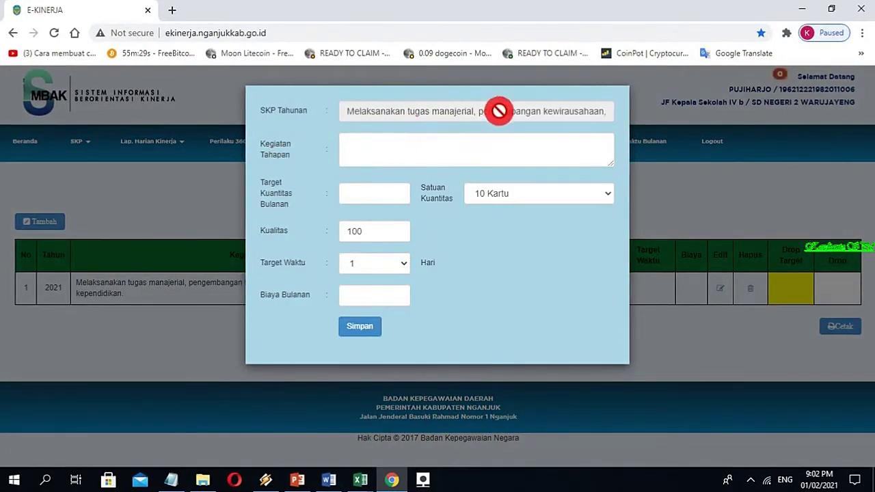
pyautogui.click(488, 145)
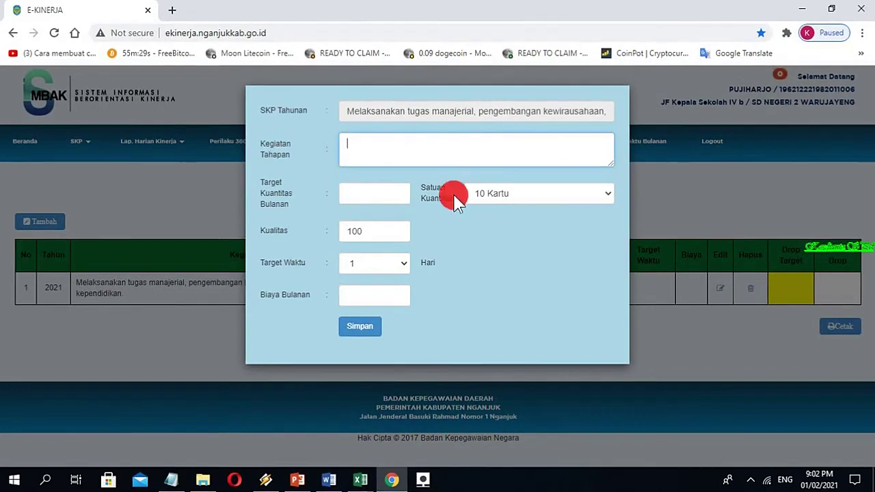
# - Switch to the tabel e kin workbook and copy the text "melaksanakan tugas menegerial" from the TUPOK KS column
pyautogui.click(369, 482)
pyautogui.click(400, 440)
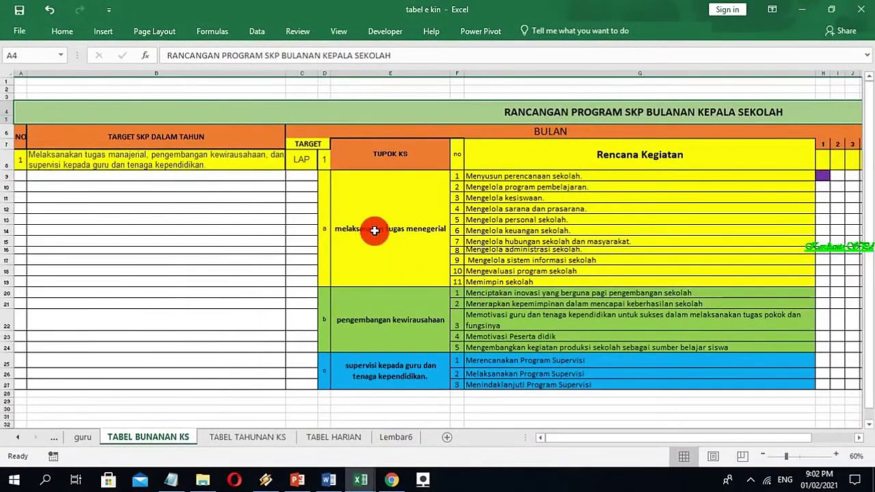
pyautogui.click(375, 231)
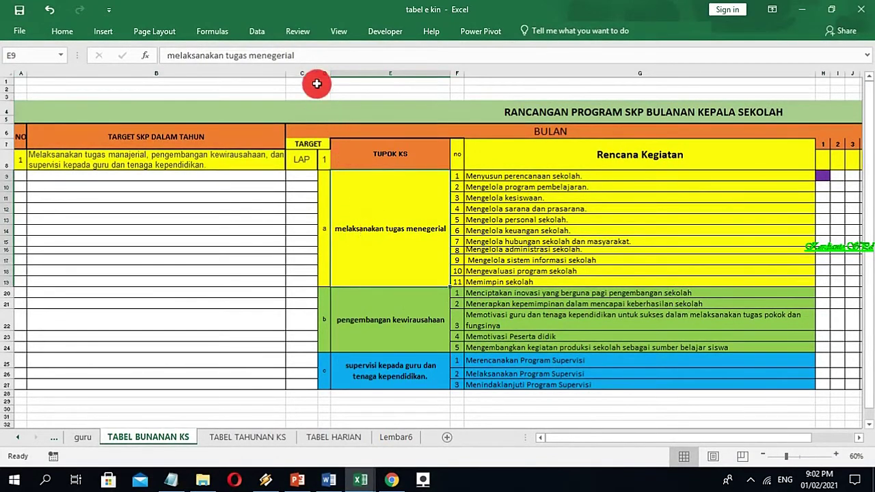
pyautogui.moveTo(312, 54); pyautogui.dragTo(230, 54)
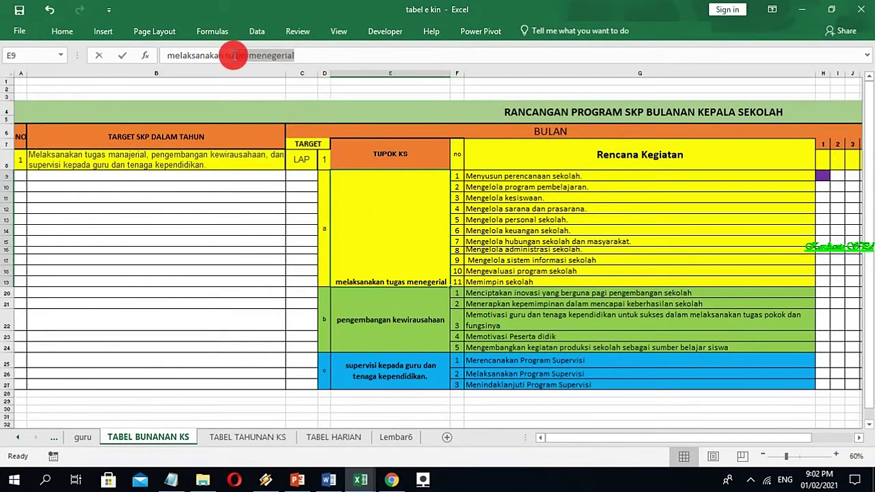
pyautogui.click(374, 217)
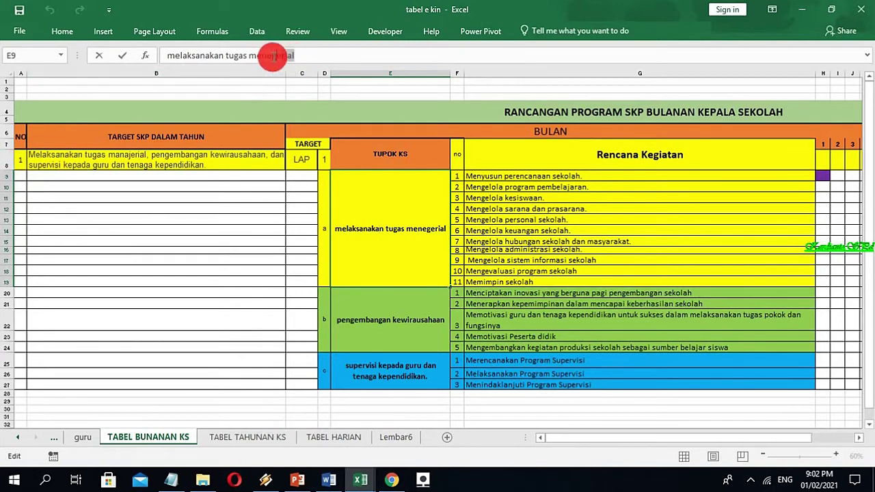
pyautogui.moveTo(294, 56); pyautogui.dragTo(137, 53)
pyautogui.rightClick(239, 56)
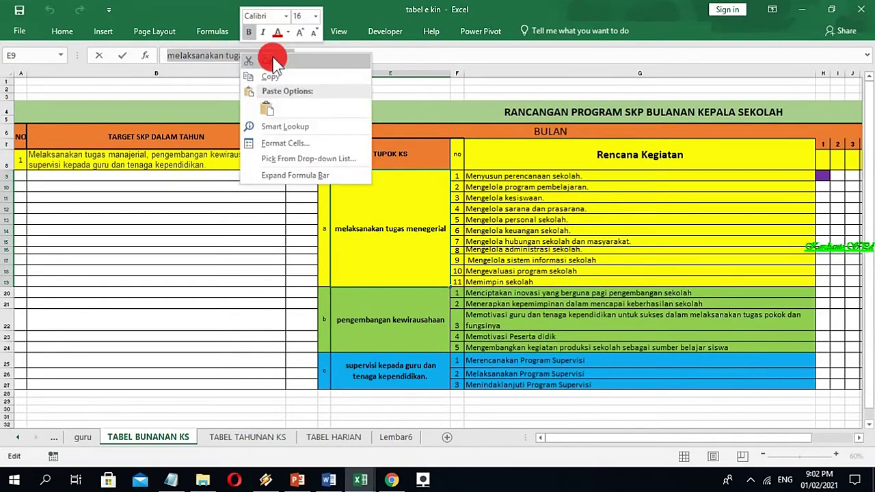
pyautogui.click(270, 77)
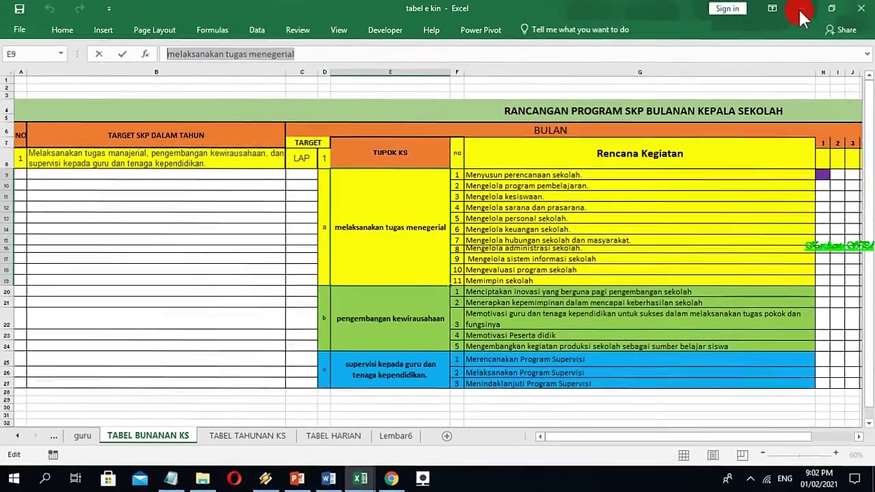
# - Return to E-KINERJA and paste "melaksanakan tugas menegerial" as the Kegiatan Tahapan
pyautogui.click(801, 9)
pyautogui.click(404, 154)
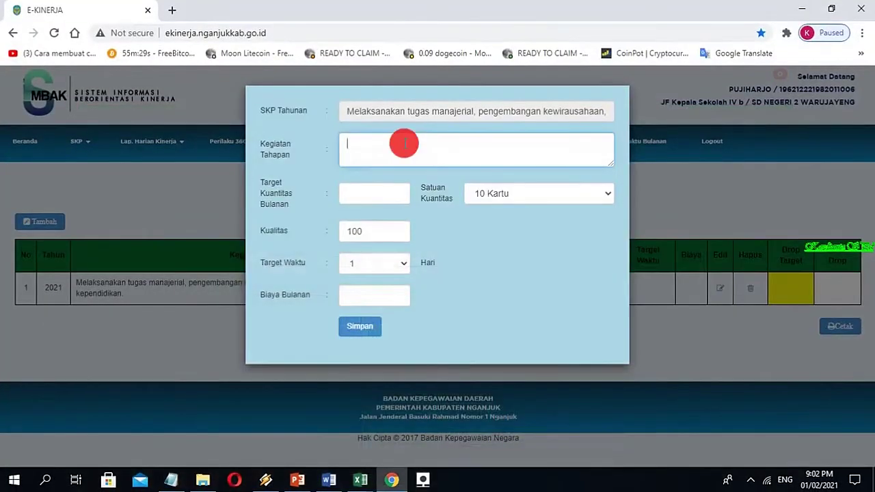
pyautogui.rightClick(405, 161)
pyautogui.click(430, 244)
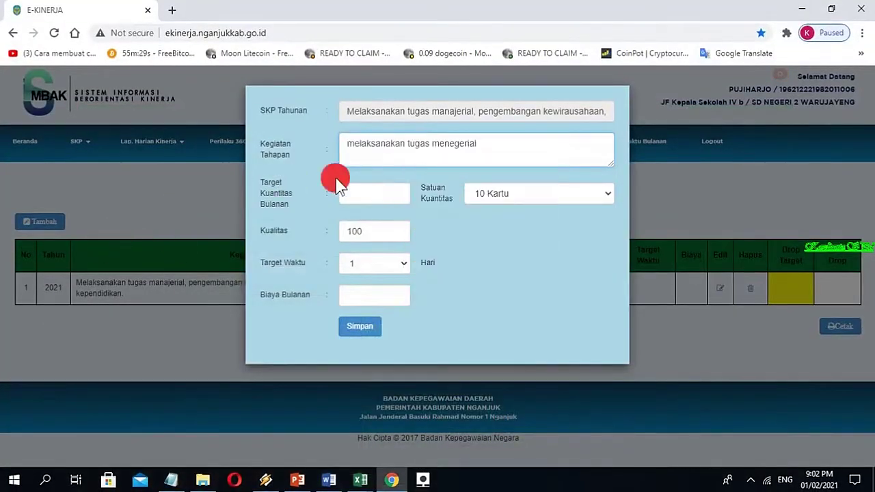
# - Set the staged activity's monthly target quantity to 1 with the unit Kegiatan
pyautogui.click(363, 194)
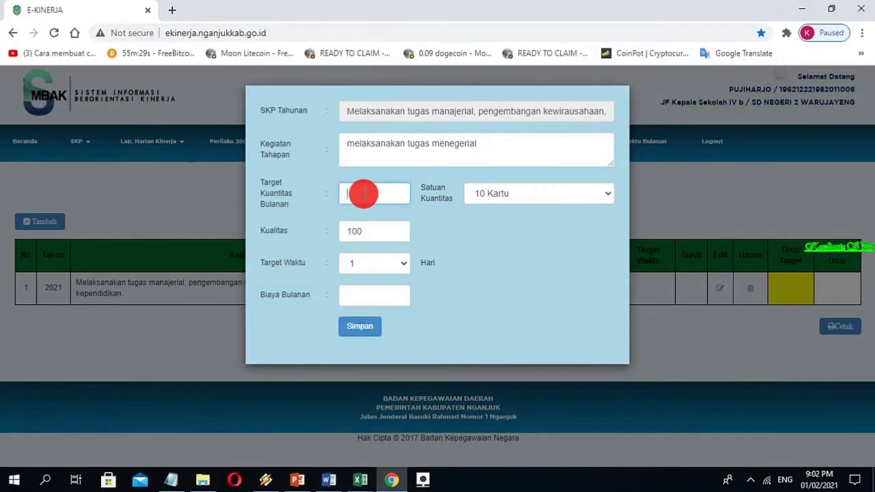
pyautogui.write('1')
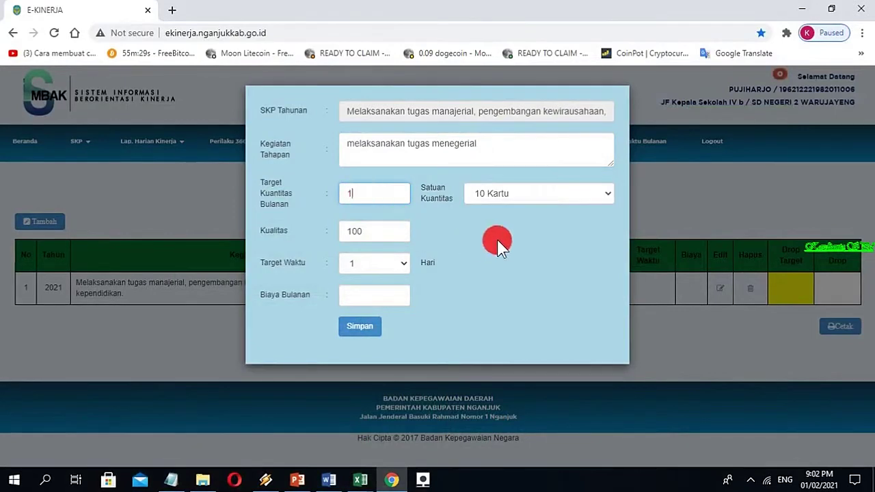
pyautogui.click(605, 195)
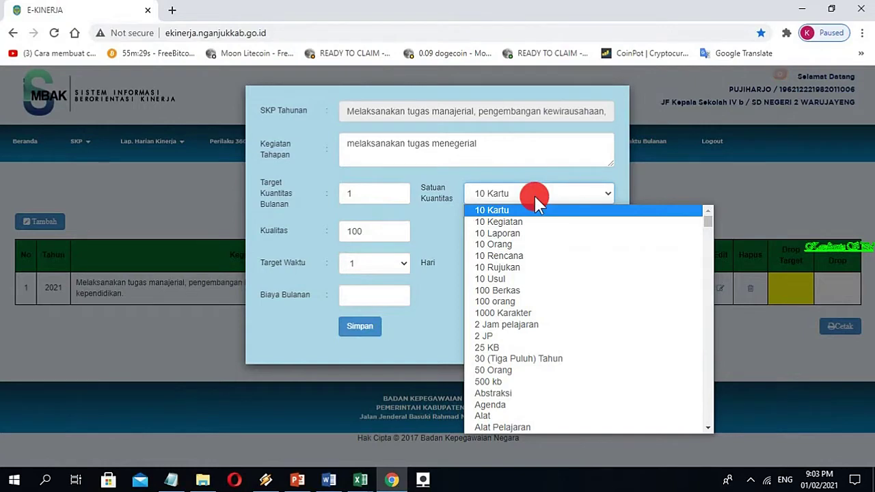
pyautogui.press('k')
pyautogui.press('e')
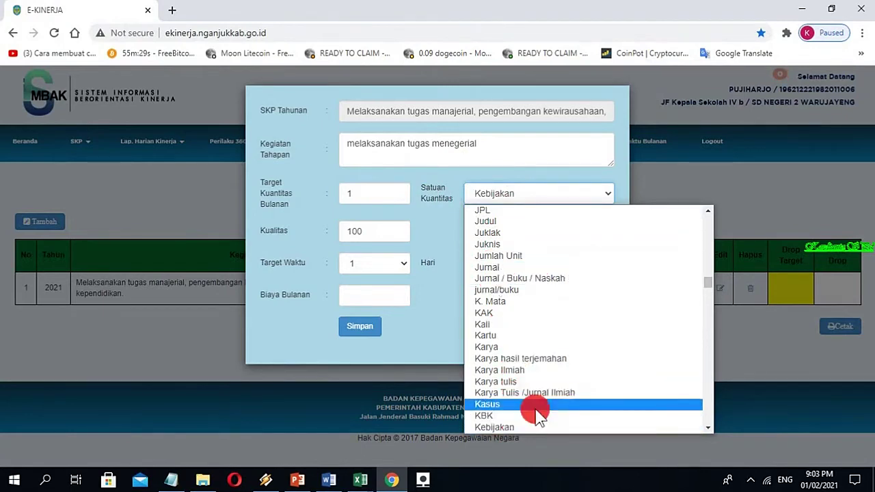
pyautogui.press('Down')
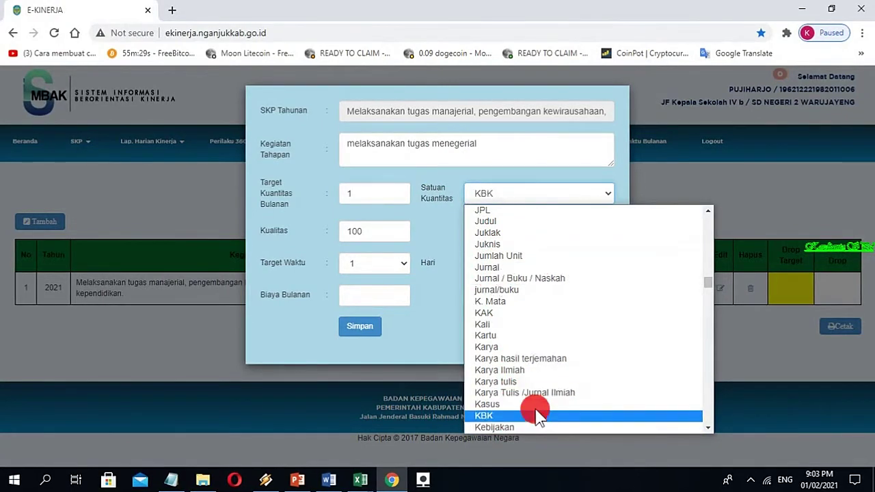
pyautogui.scroll(-2, 533, 418)
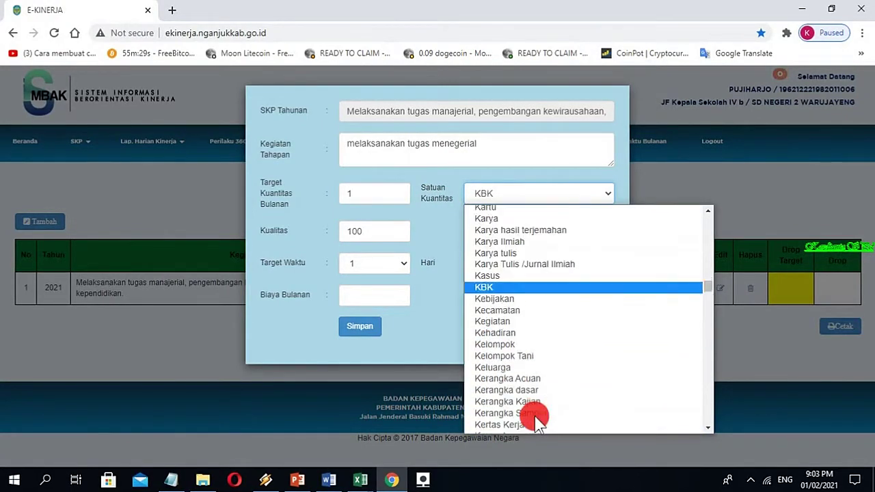
pyautogui.click(509, 322)
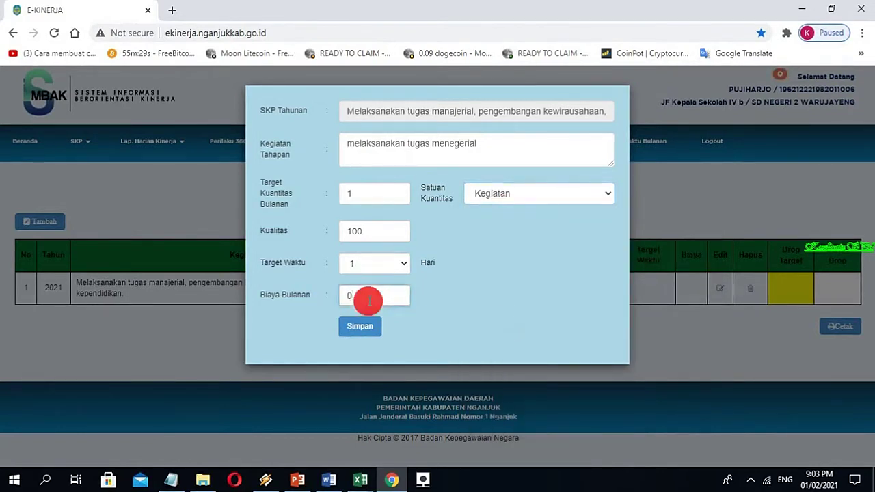
# - Set the monthly cost to 0 and save the staged activity
pyautogui.click(407, 296)
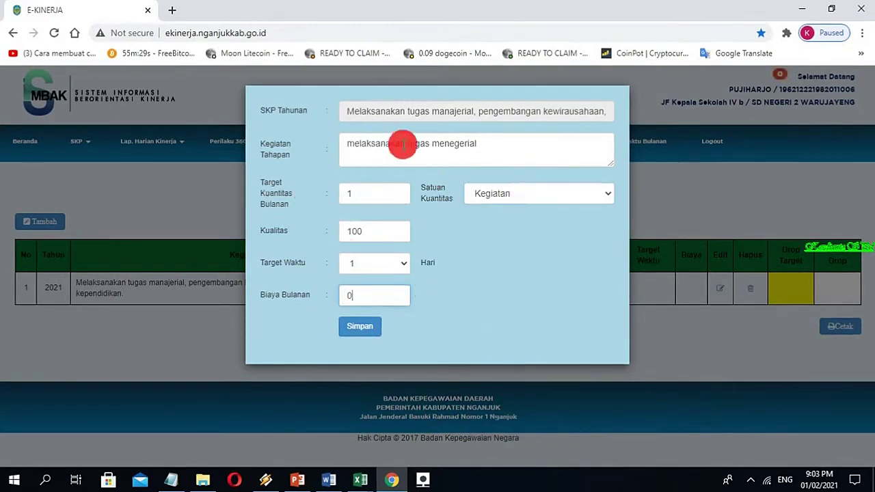
pyautogui.click(360, 325)
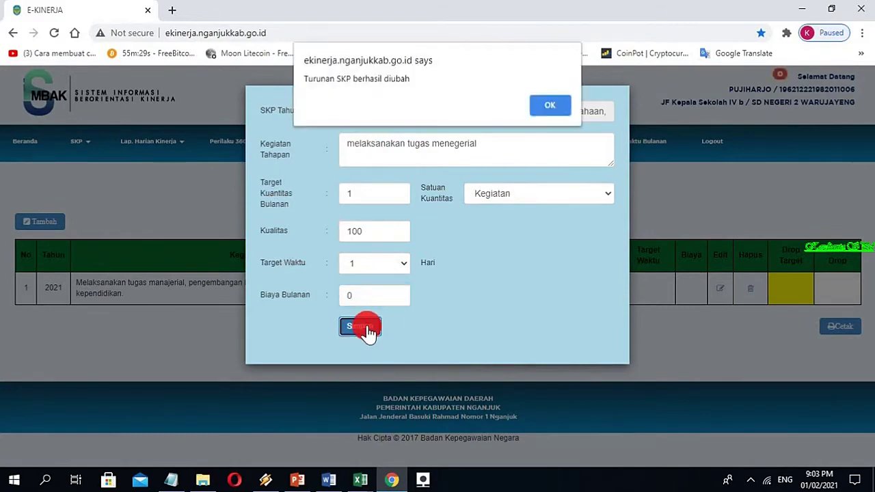
pyautogui.click(554, 108)
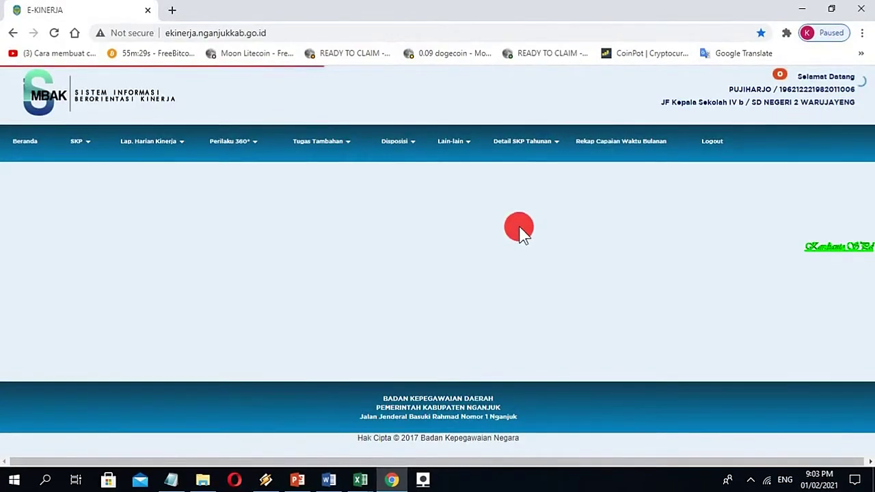
# - Compare the planned activities in the TABEL HARIAN KS and tabel e kin workbooks with the January target list in E-KINERJA
pyautogui.moveTo(375, 482)
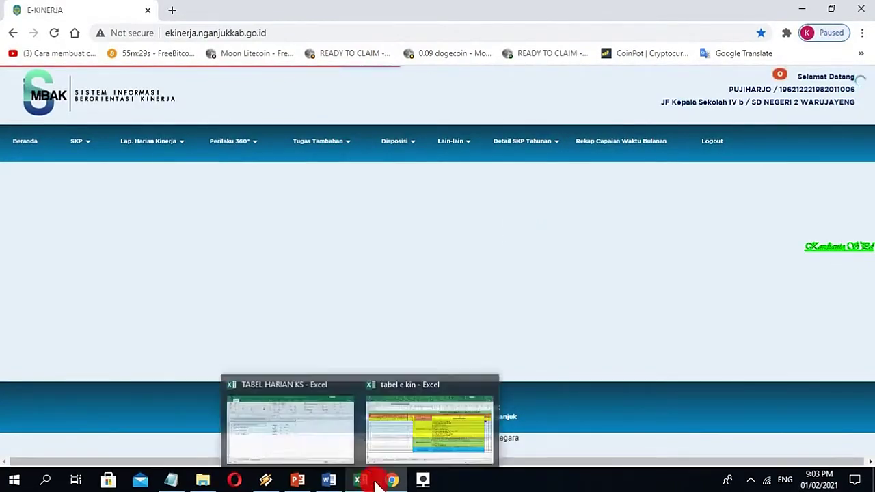
pyautogui.click(388, 443)
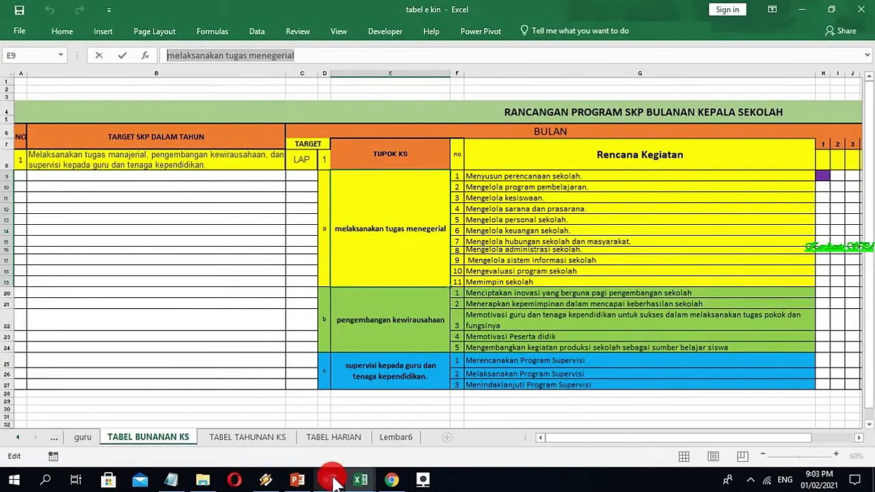
pyautogui.moveTo(333, 480)
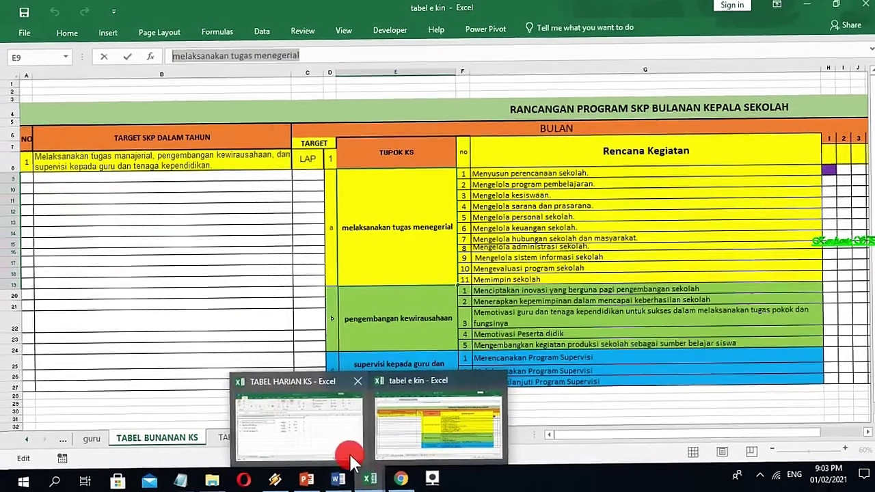
pyautogui.click(348, 452)
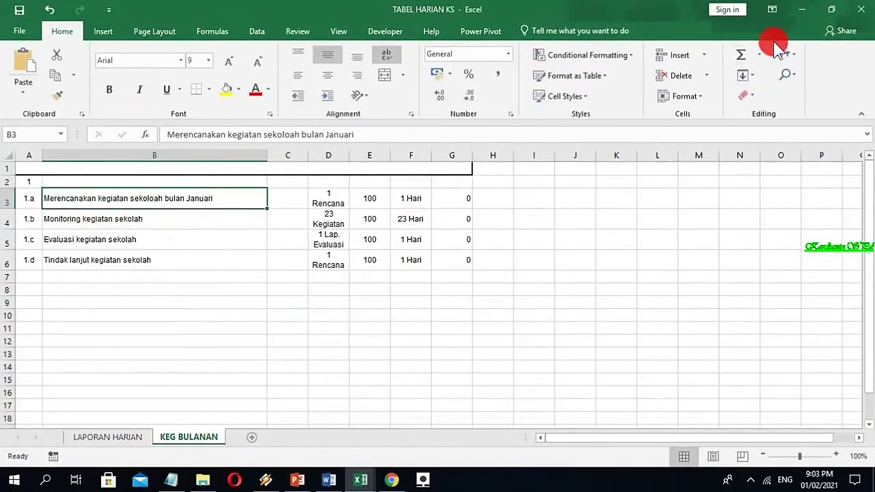
pyautogui.click(803, 10)
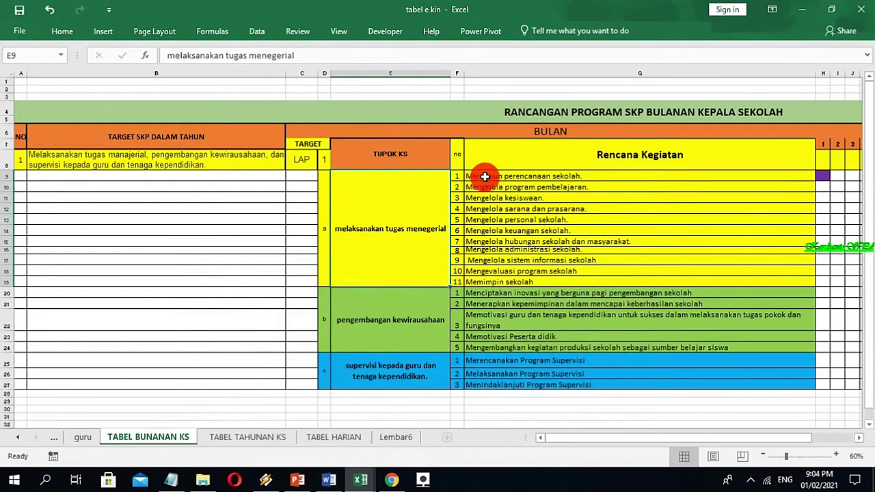
pyautogui.click(563, 177)
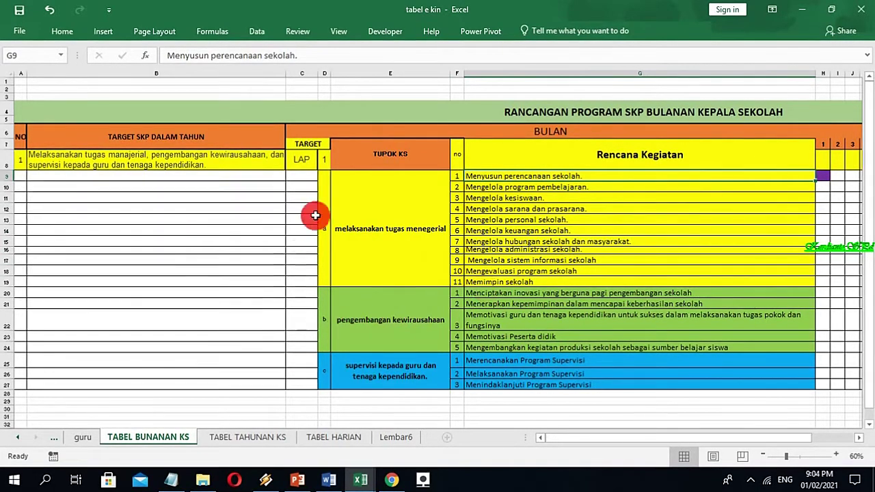
pyautogui.click(802, 10)
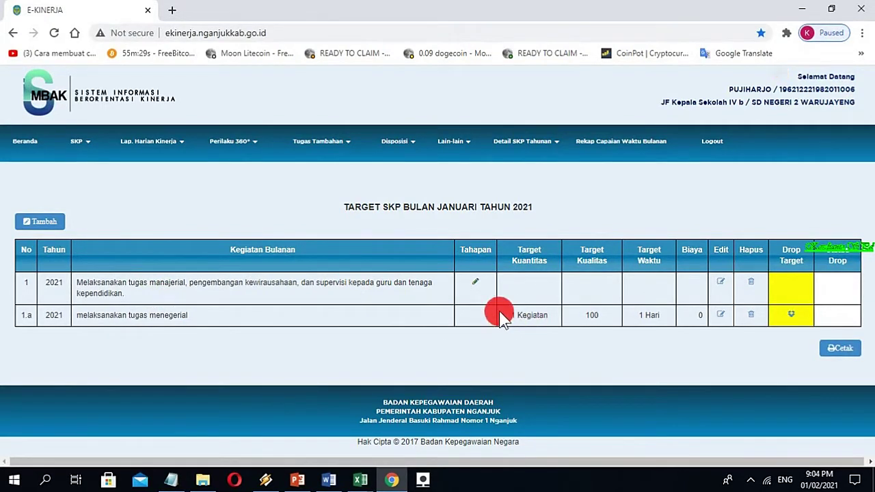
pyautogui.click(362, 480)
pyautogui.click(382, 459)
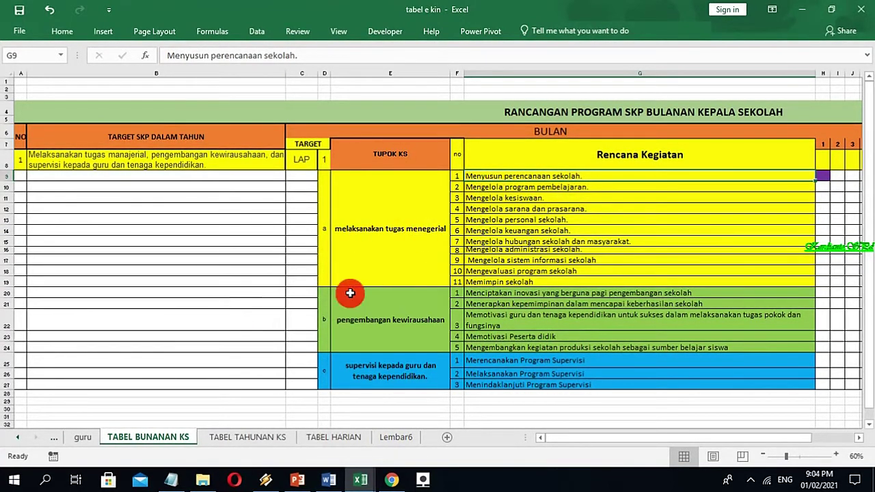
pyautogui.click(248, 358)
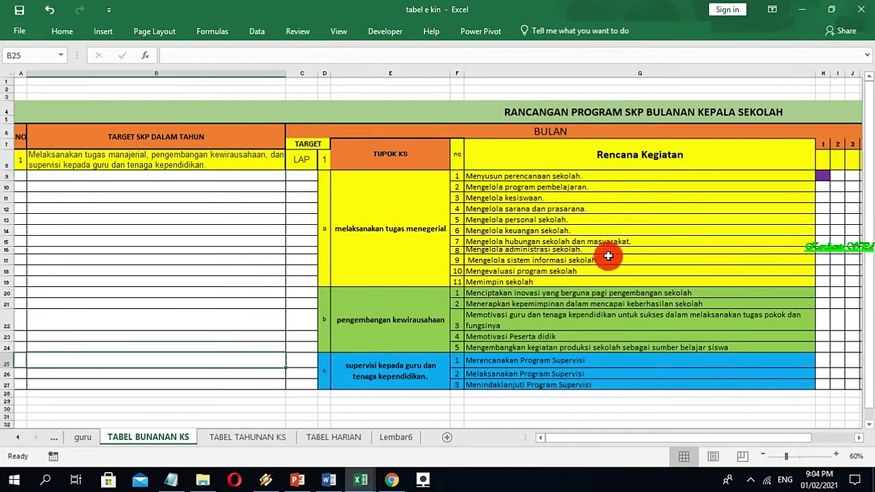
pyautogui.click(802, 10)
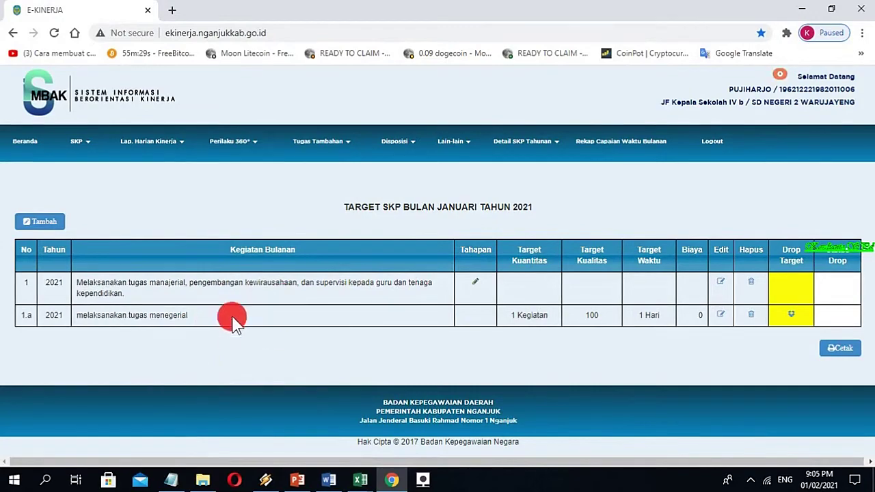
# - Open a new staged activity for target 1 and check the planned activities in the TABEL HARIAN KS and tabel e kin workbooks
pyautogui.click(478, 280)
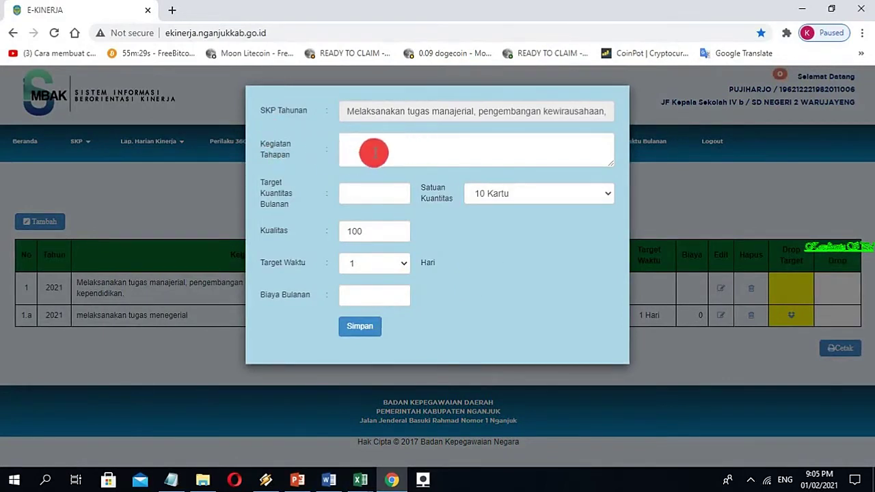
pyautogui.moveTo(328, 480)
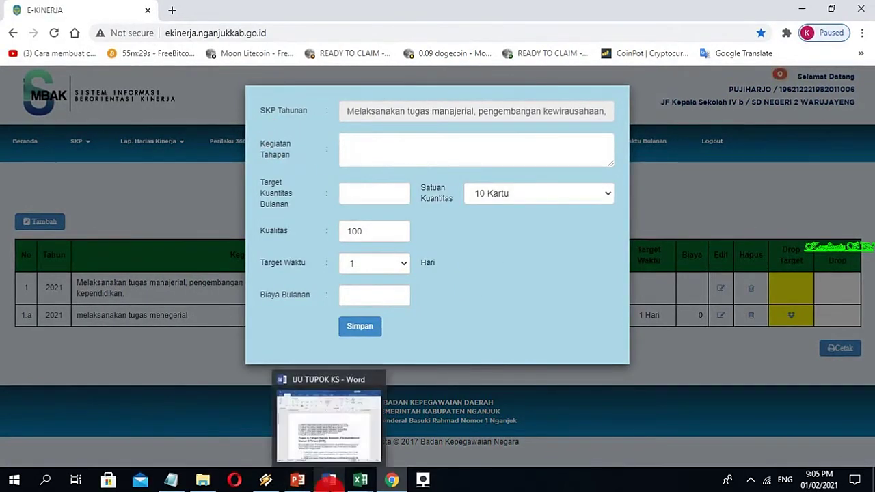
pyautogui.moveTo(354, 484)
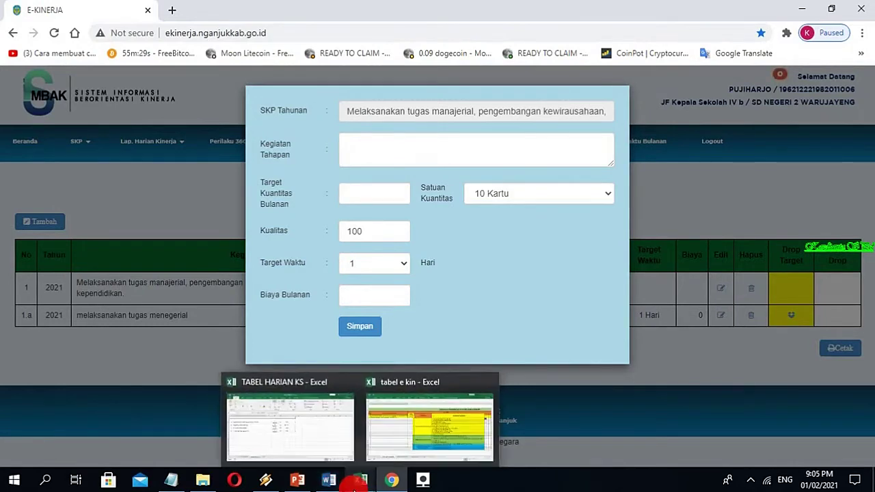
pyautogui.click(340, 453)
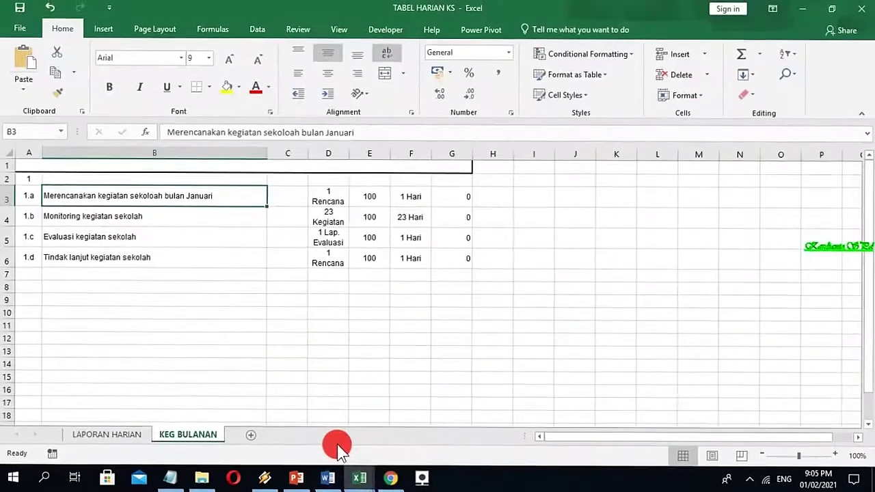
pyautogui.click(116, 223)
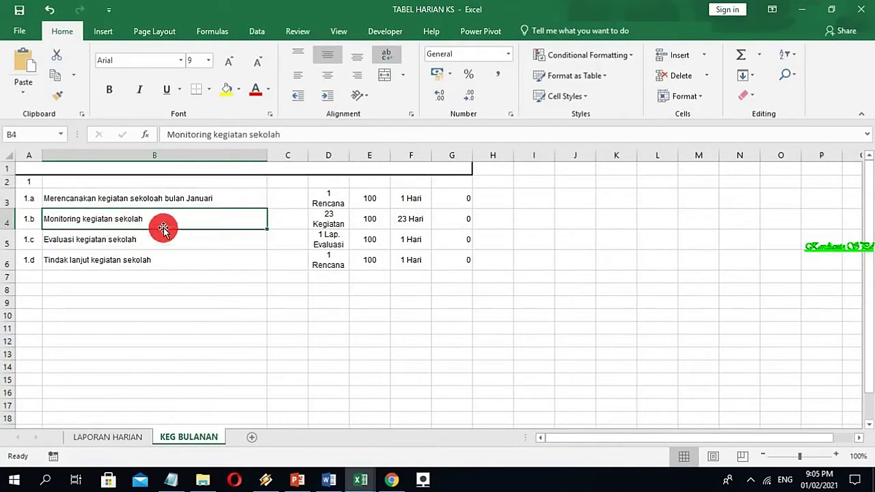
pyautogui.click(803, 10)
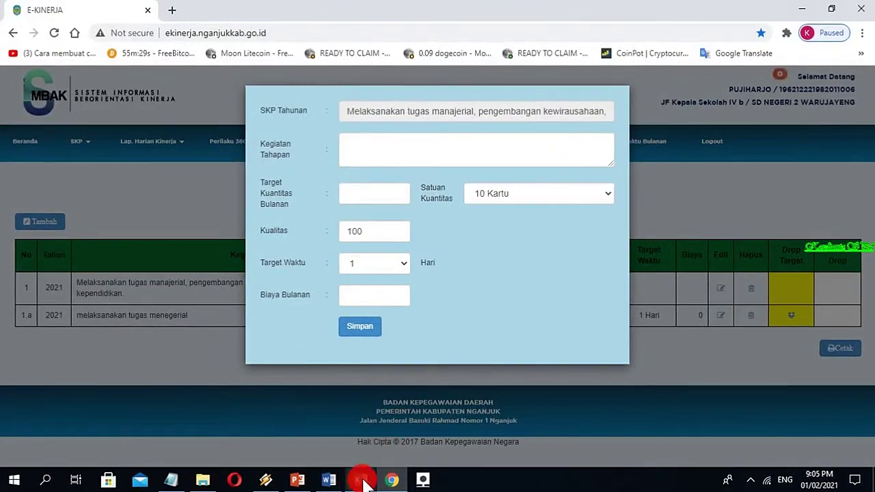
pyautogui.moveTo(361, 478)
pyautogui.click(403, 443)
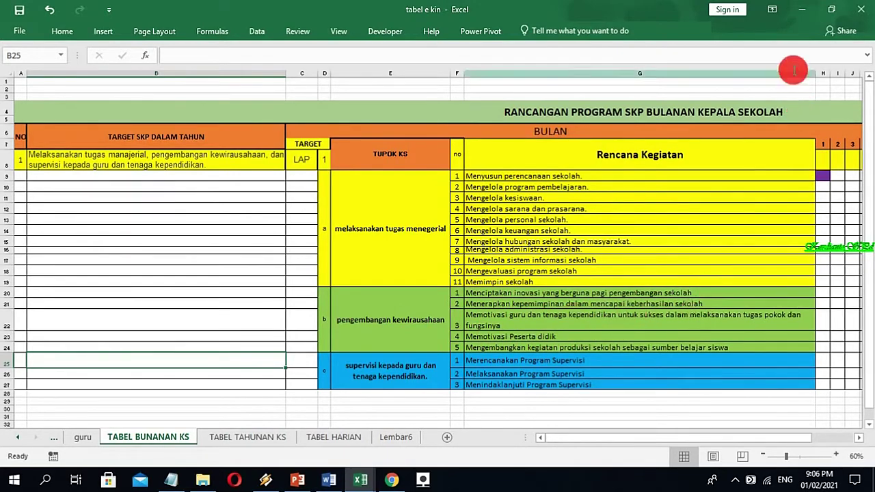
pyautogui.click(798, 12)
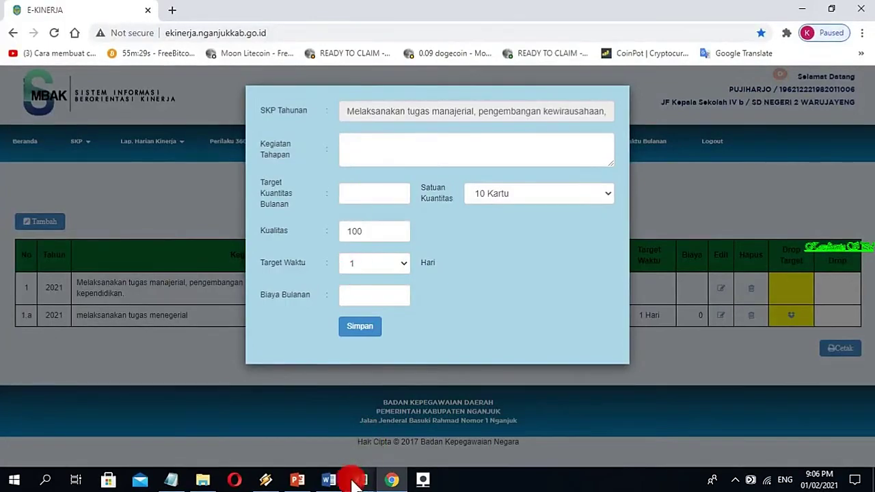
# - Copy the text "pengembangan kewirausahaan" from the TUPOK KS column of the tabel e kin workbook
pyautogui.moveTo(356, 478)
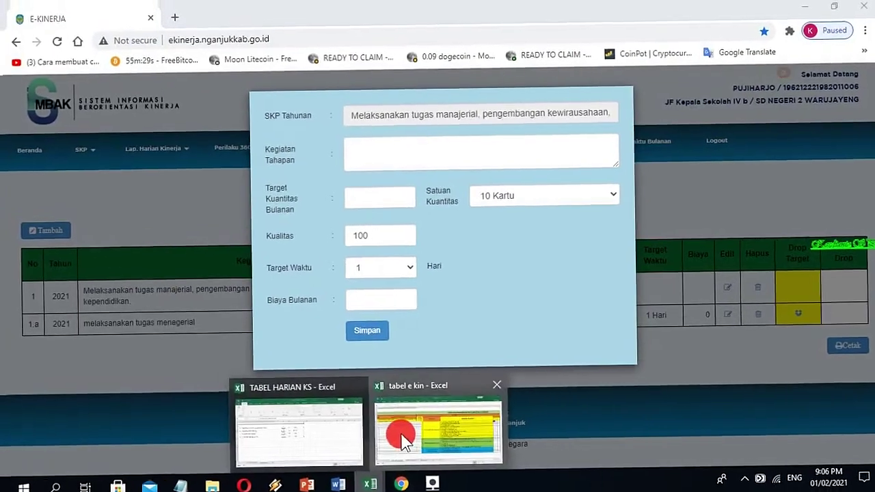
pyautogui.click(402, 441)
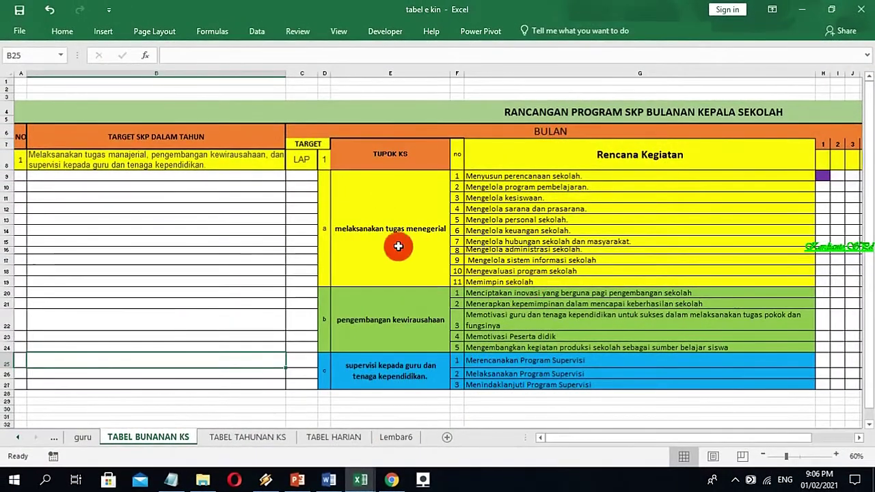
pyautogui.click(364, 324)
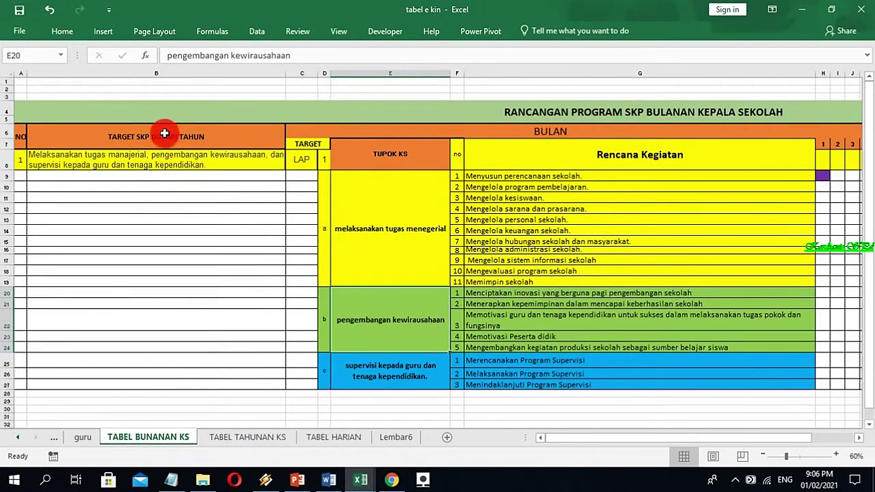
pyautogui.rightClick(379, 319)
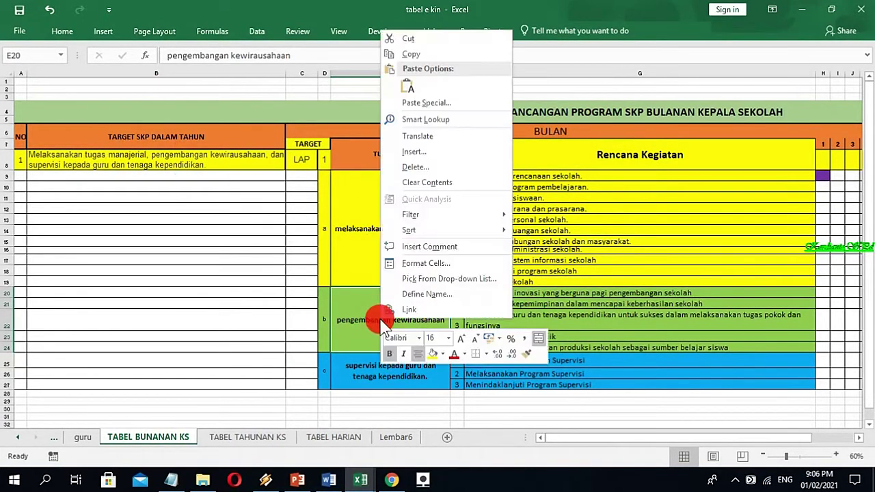
pyautogui.click(380, 319)
pyautogui.moveTo(312, 58); pyautogui.dragTo(128, 30)
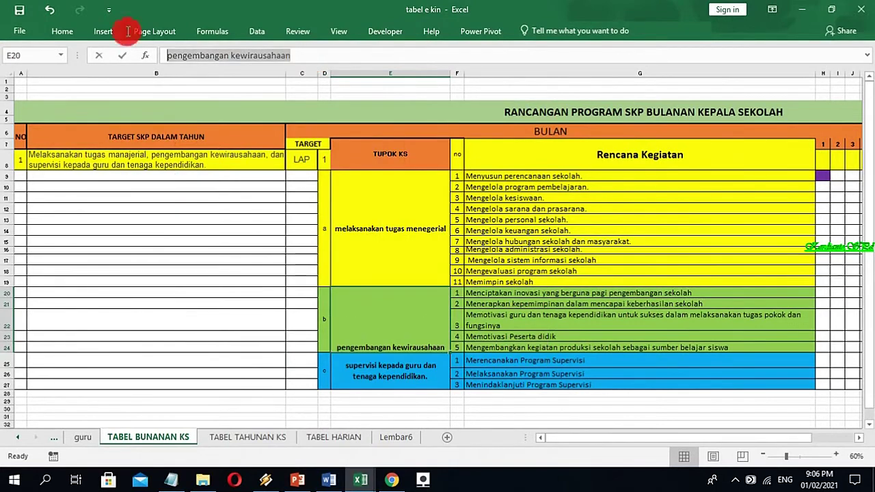
pyautogui.rightClick(192, 56)
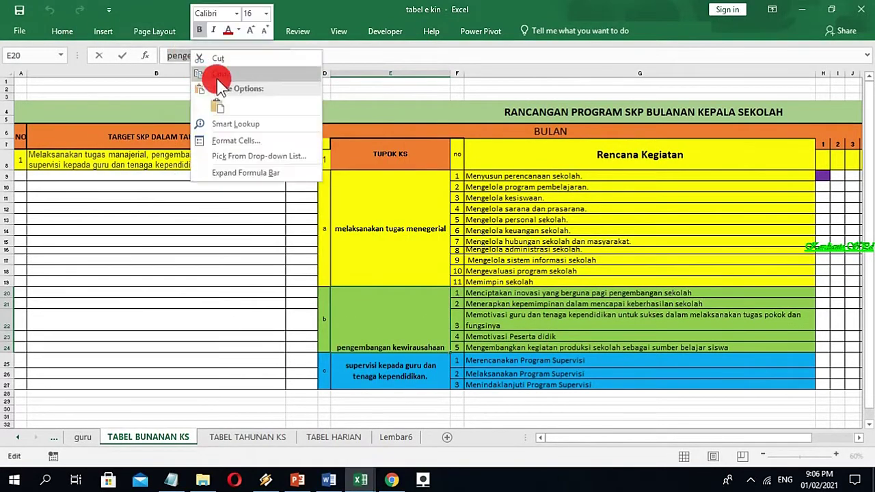
pyautogui.click(217, 76)
# - Return to E-KINERJA and paste "pengembangan kewirausahaan" as the Kegiatan Tahapan
pyautogui.click(800, 9)
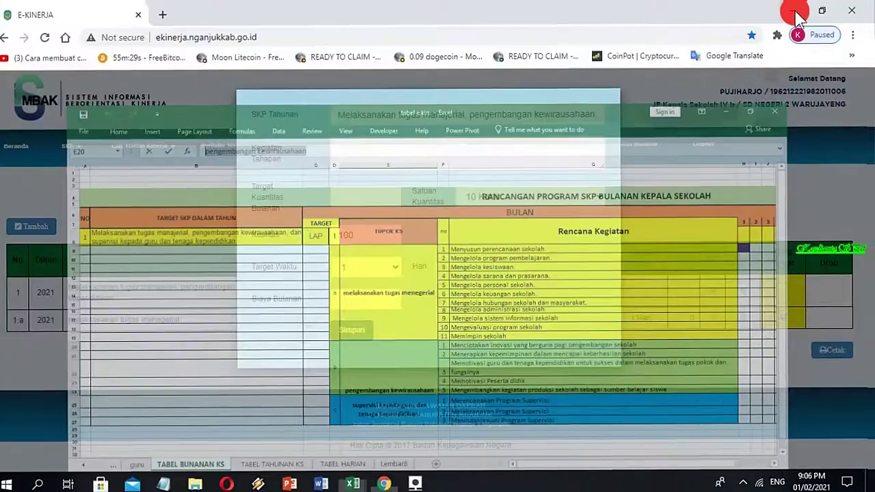
pyautogui.click(351, 152)
pyautogui.rightClick(354, 153)
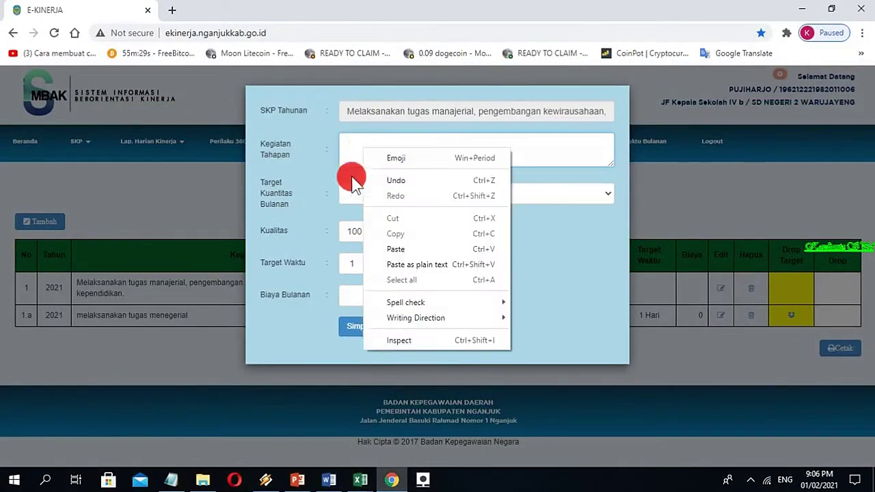
pyautogui.click(393, 249)
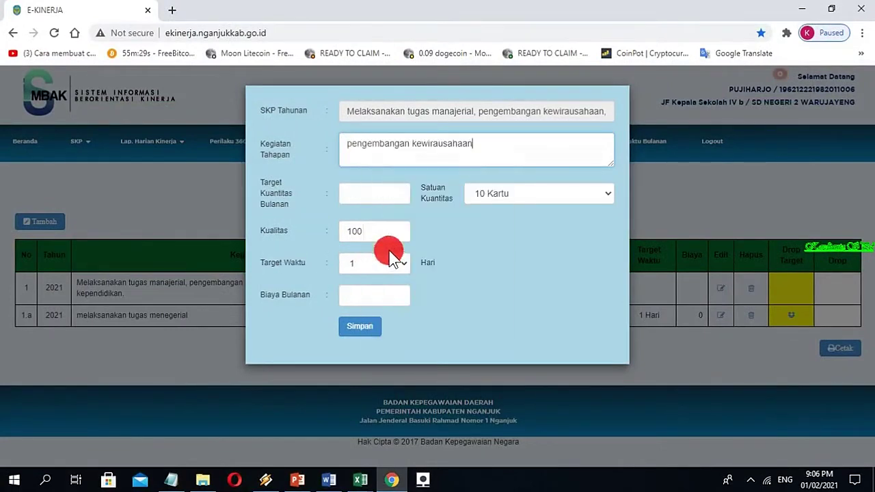
# - Set the monthly target quantity of the pengembangan kewirausahaan activity to 24 with the unit Kegiatan
pyautogui.click(380, 197)
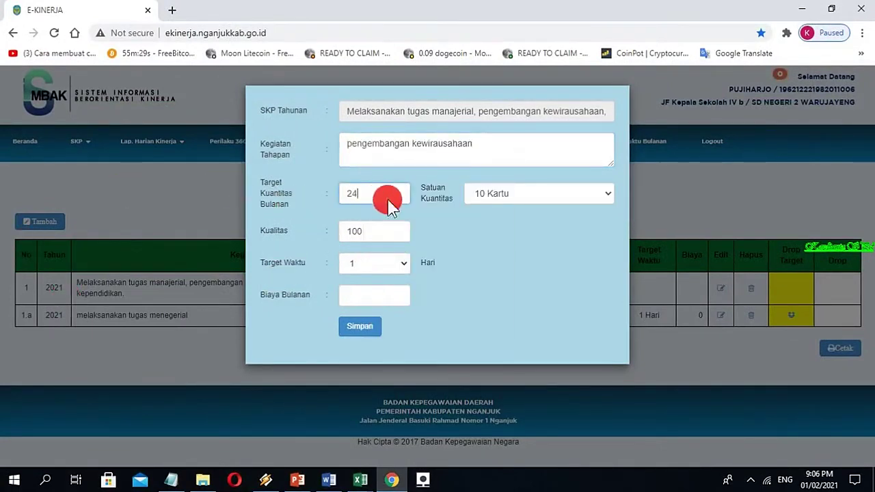
pyautogui.click(611, 195)
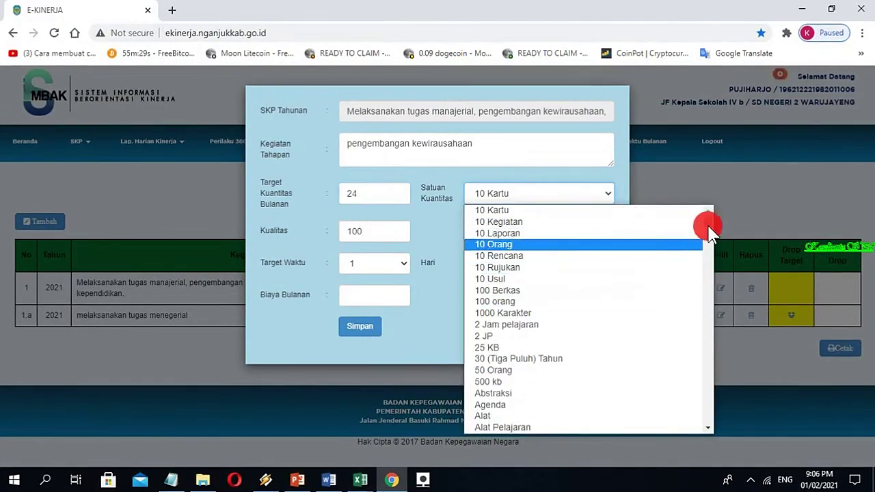
pyautogui.scroll(-8, 709, 231)
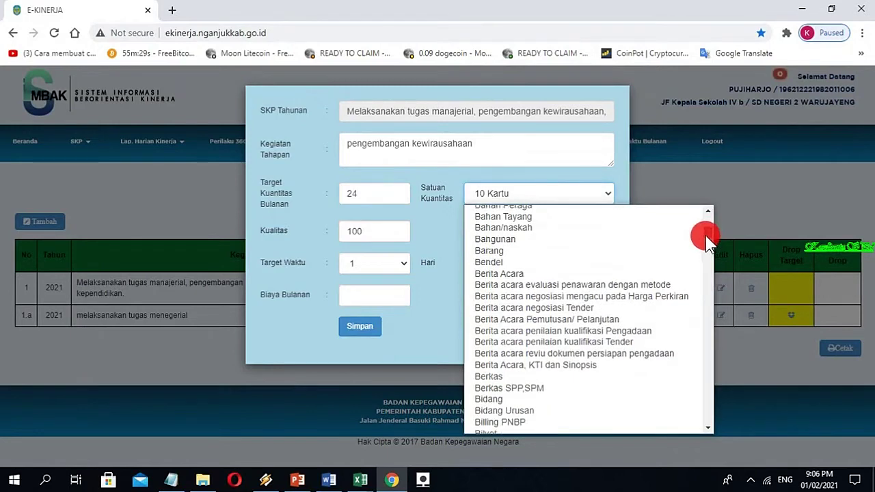
pyautogui.press('k')
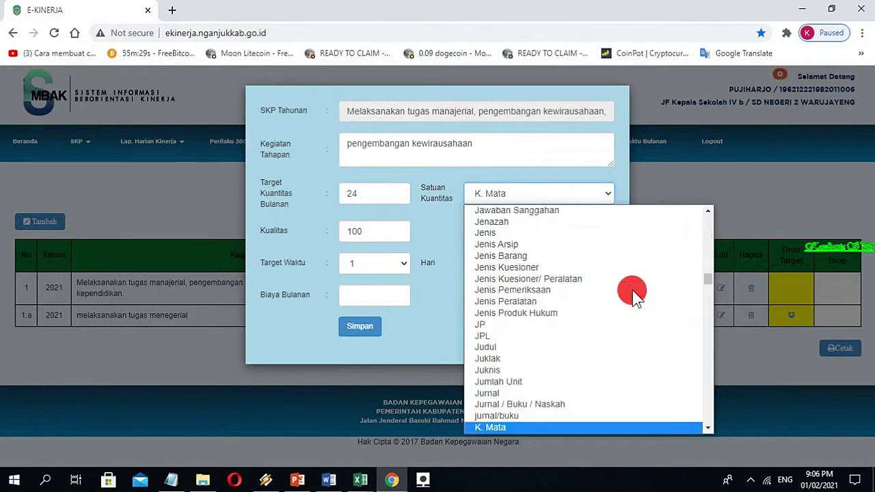
pyautogui.press('e')
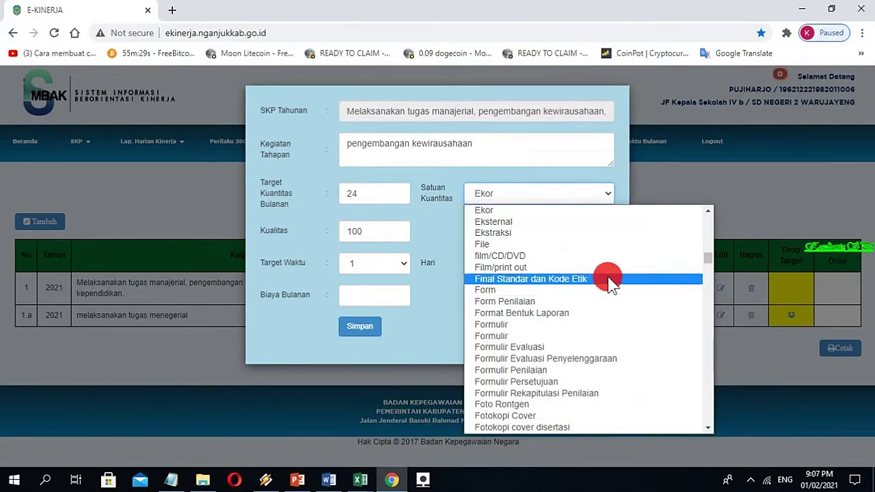
pyautogui.scroll(-4, 611, 332)
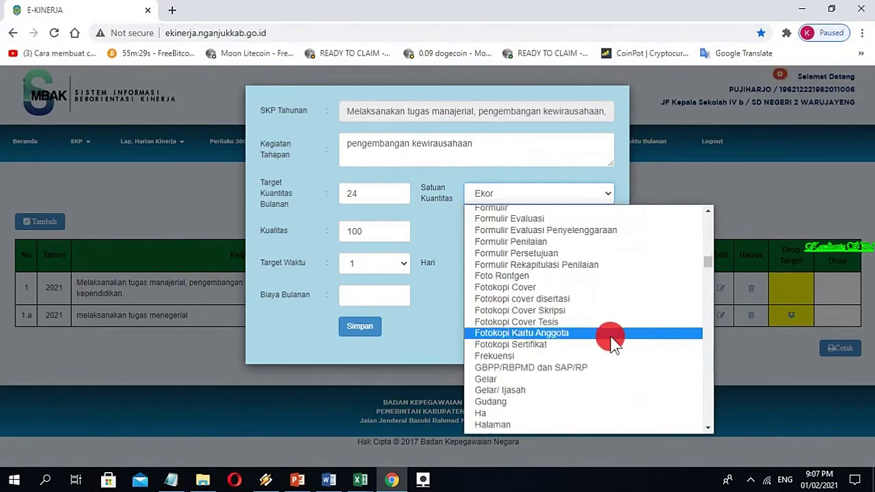
pyautogui.scroll(-3, 609, 347)
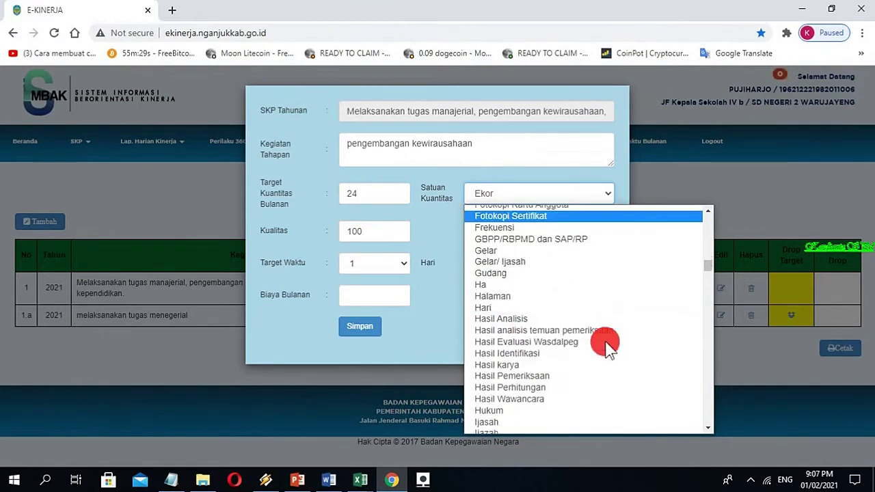
pyautogui.press('k')
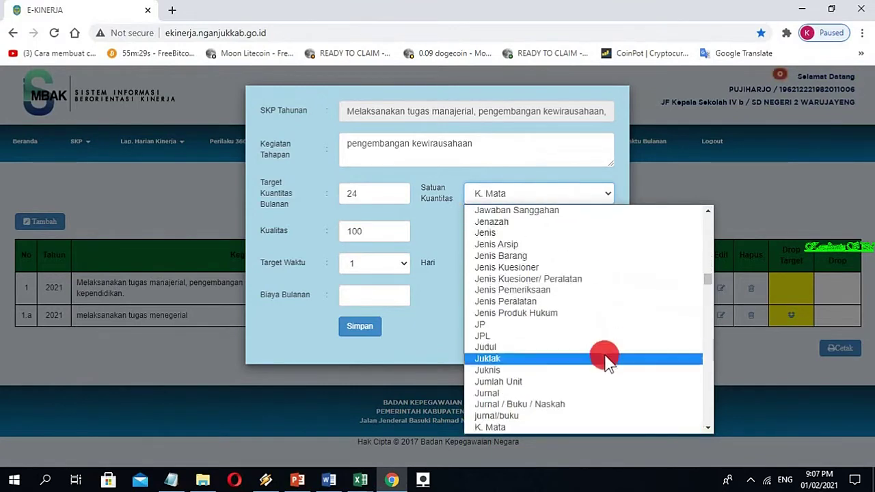
pyautogui.scroll(-4, 606, 360)
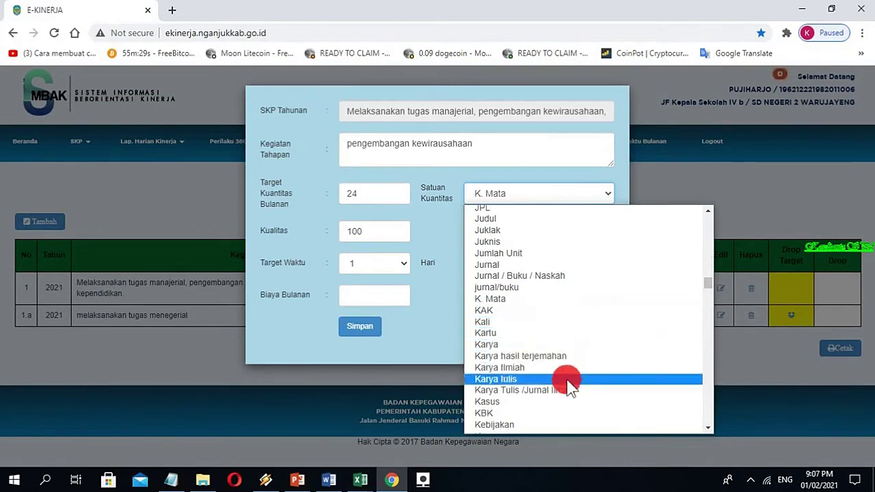
pyautogui.scroll(-2, 570, 387)
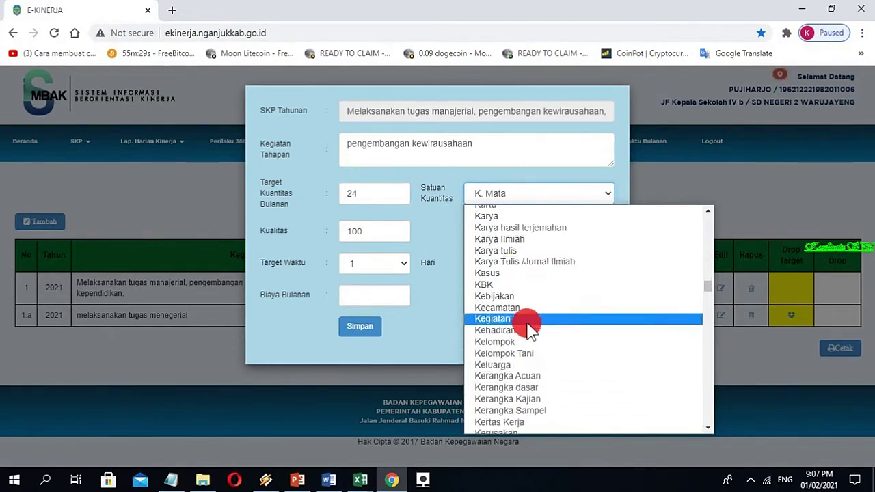
pyautogui.click(507, 318)
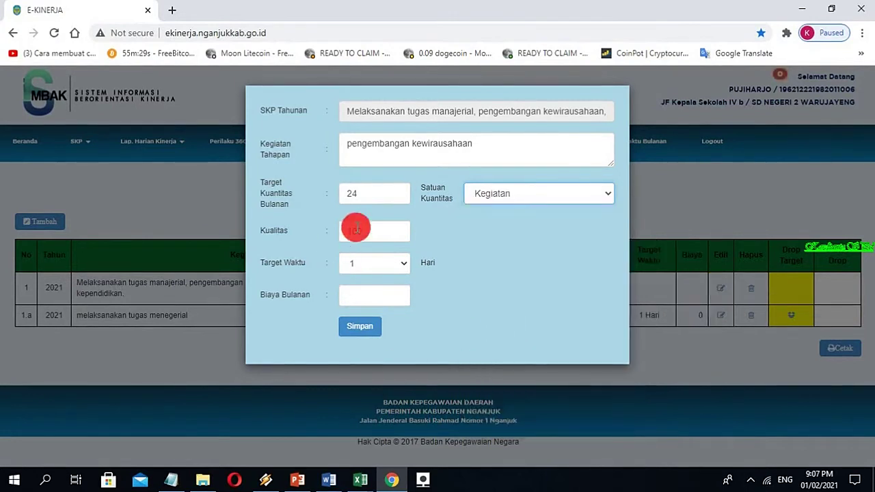
# - Set the target time to 24 days and the monthly cost to 0, and save the staged activity
pyautogui.click(403, 270)
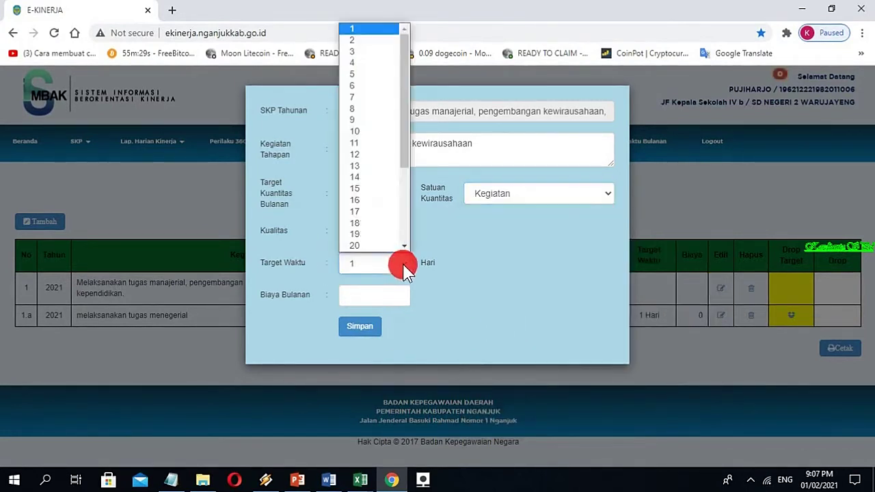
pyautogui.scroll(-3, 390, 209)
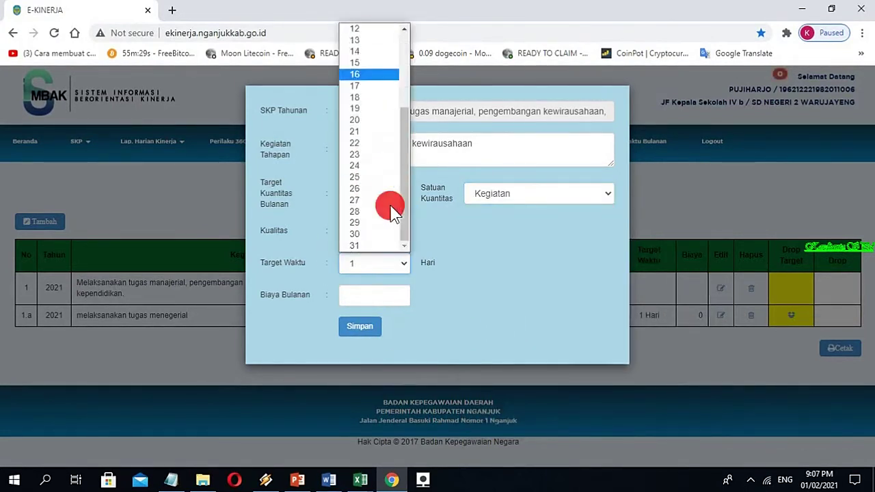
pyautogui.click(356, 165)
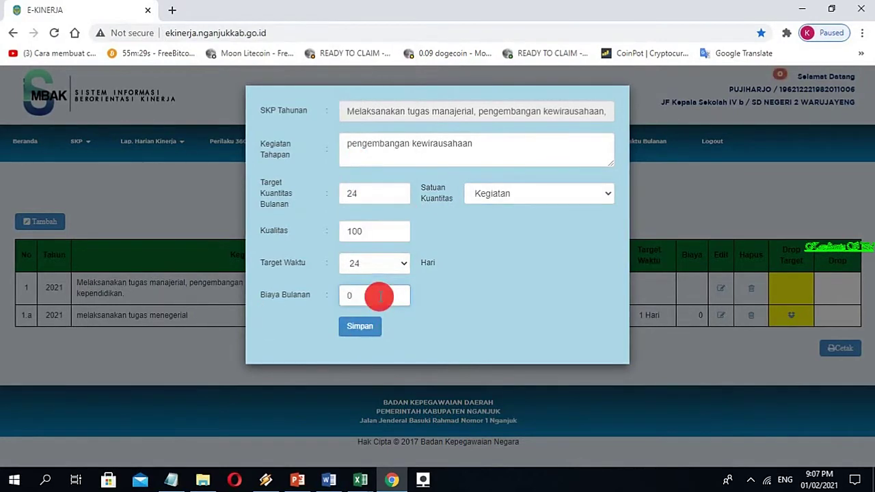
pyautogui.click(369, 328)
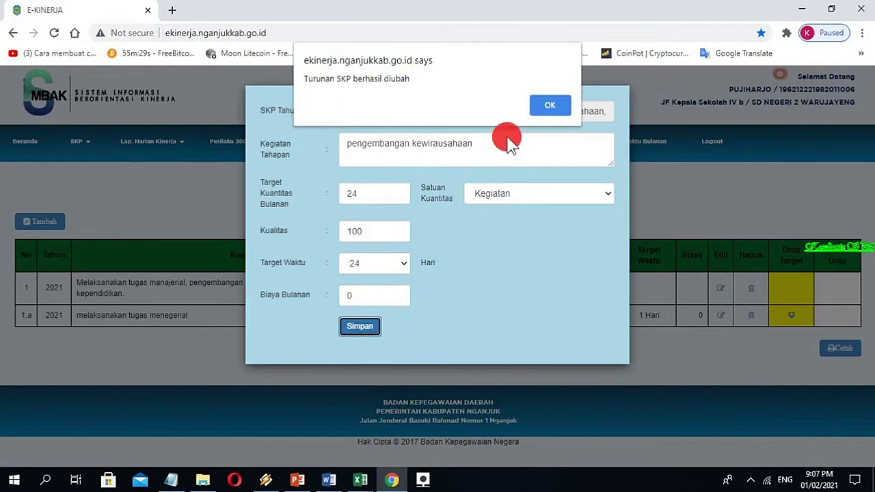
pyautogui.click(547, 101)
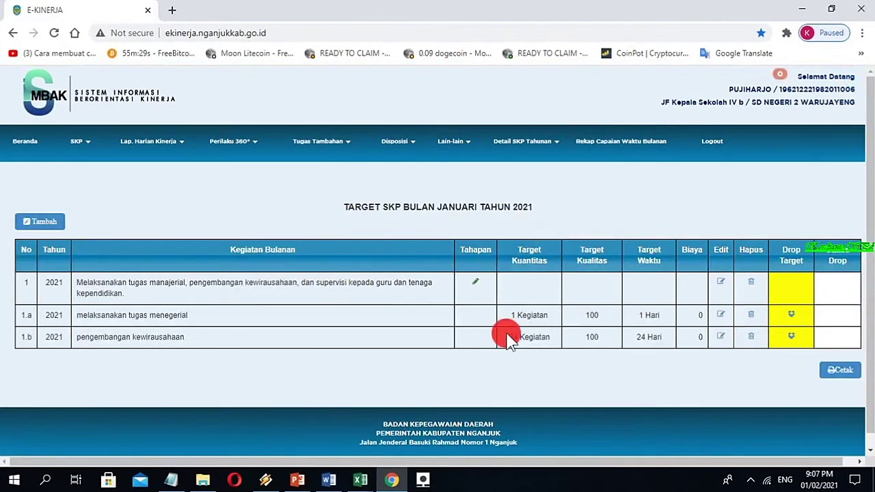
pyautogui.scroll(-1, 484, 343)
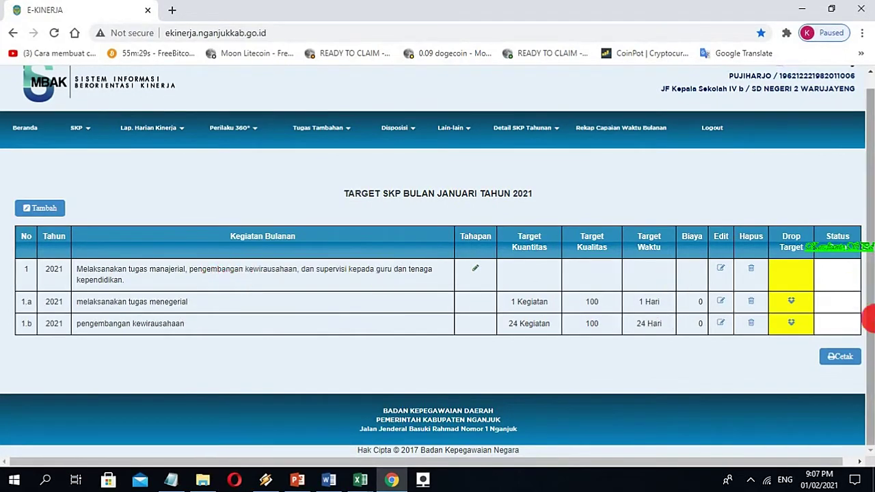
pyautogui.click(475, 268)
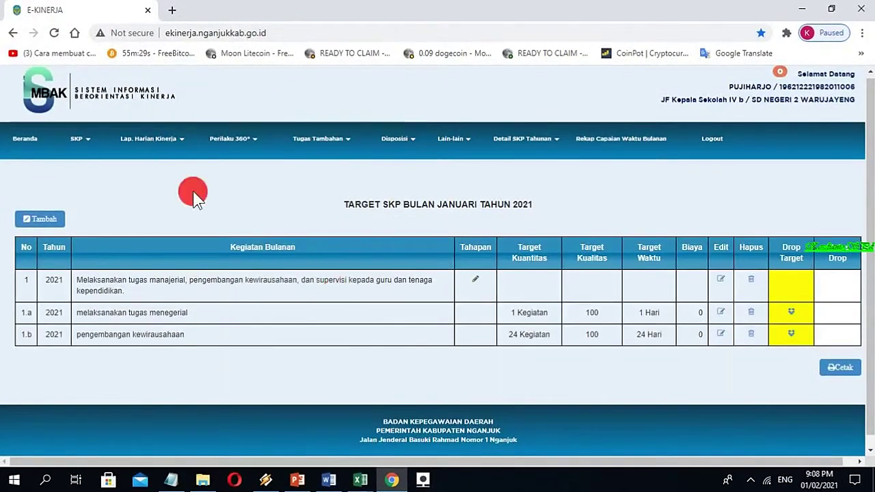
# - Open a new staged activity form, and copy "supervisi kepada guru dan tenaga kependidikan." from the TUPOK KS column of the tabel e kin workbook
pyautogui.click(481, 284)
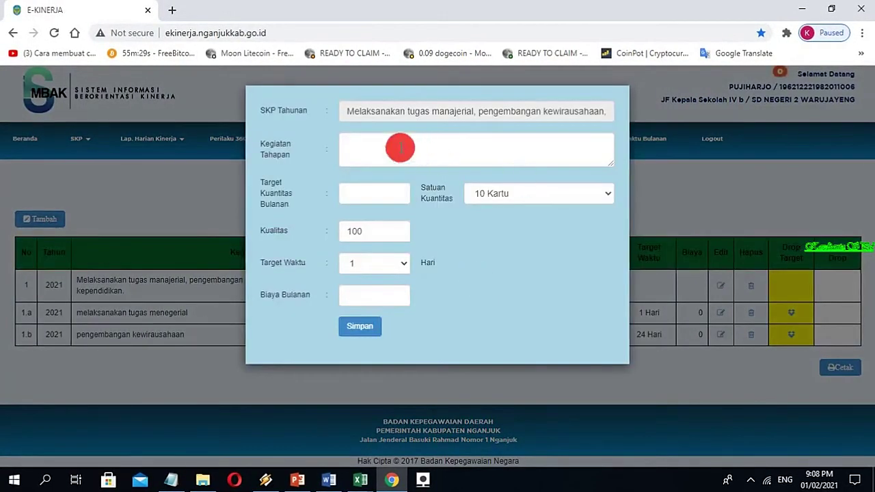
pyautogui.click(361, 480)
pyautogui.click(384, 448)
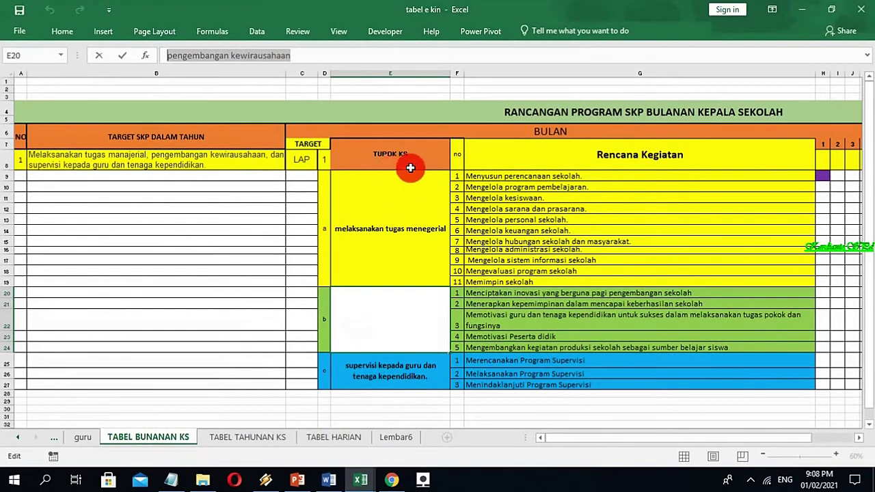
pyautogui.click(382, 371)
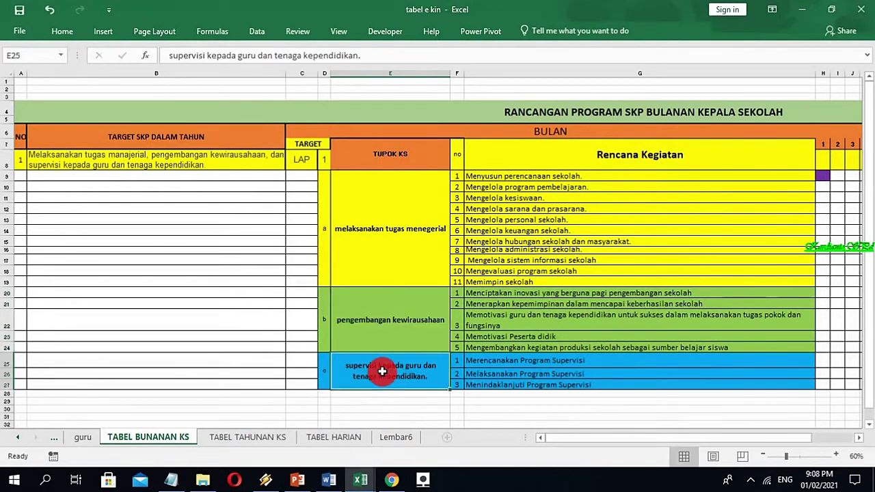
pyautogui.moveTo(365, 55); pyautogui.dragTo(168, 56)
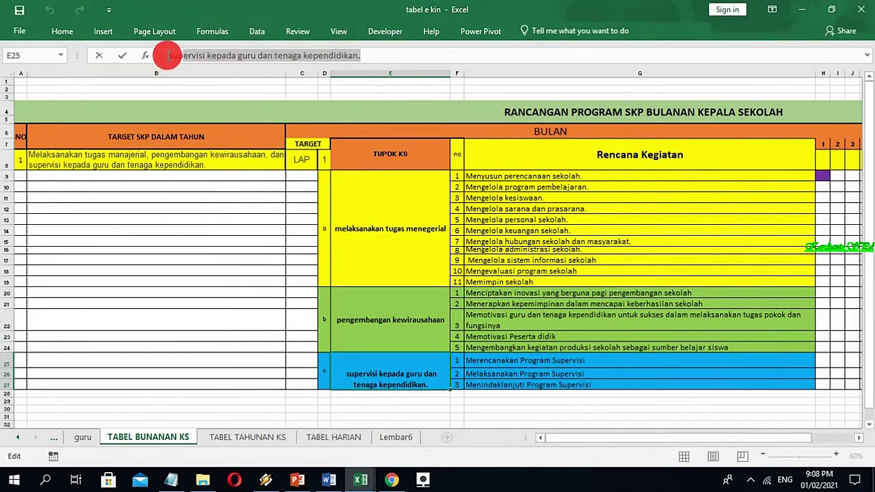
pyautogui.rightClick(344, 59)
pyautogui.click(351, 82)
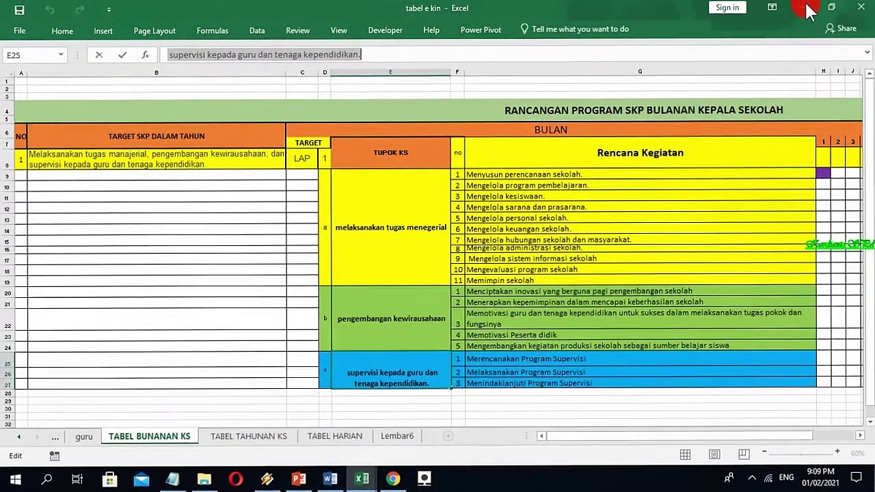
# - Return to E-KINERJA and paste "supervisi kepada guru dan tenaga kependidikan." as the Kegiatan Tahapan
pyautogui.click(801, 10)
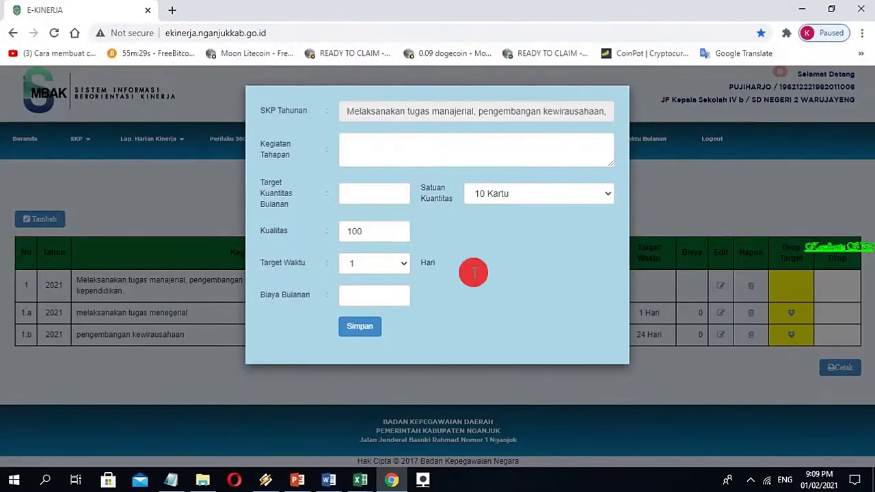
pyautogui.click(402, 150)
pyautogui.rightClick(404, 156)
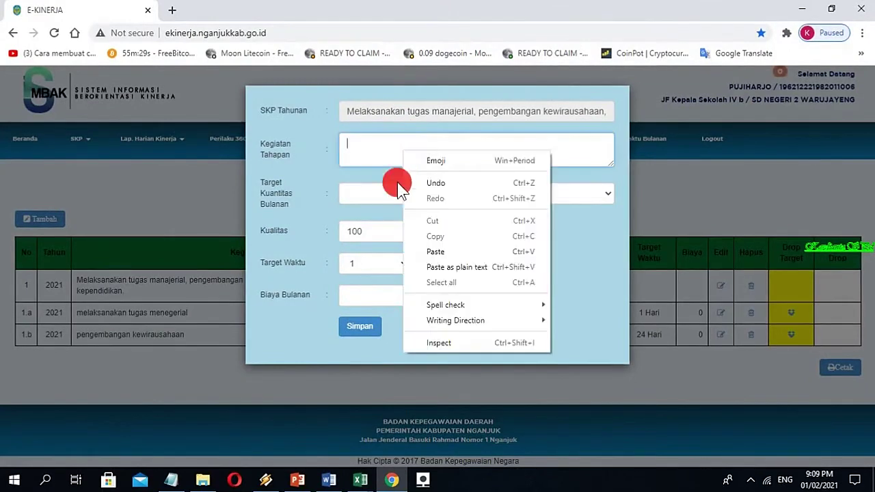
pyautogui.click(449, 249)
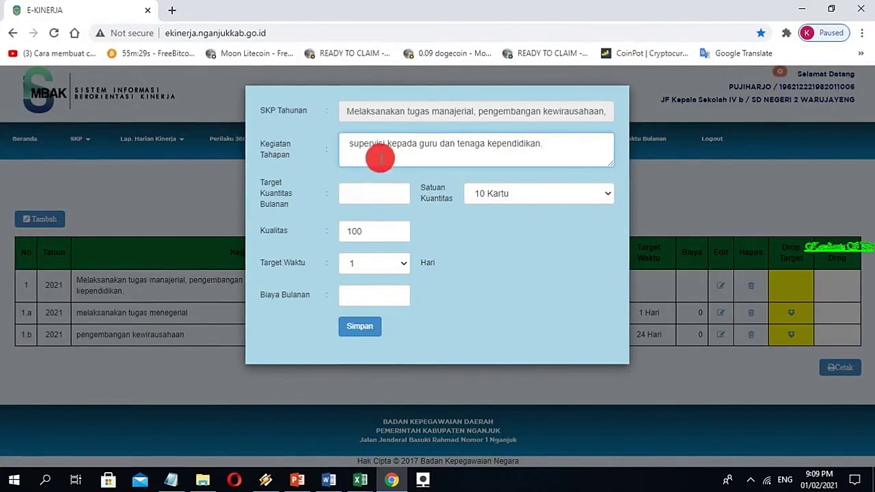
# - Review the January supervision activities in the LAPORAN HARIAN sheet of the TABEL HARIAN KS workbook
pyautogui.click(379, 194)
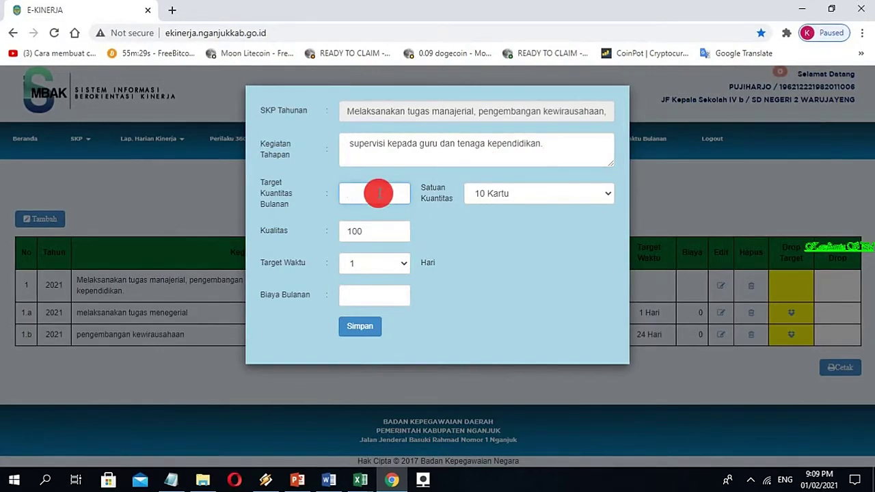
pyautogui.click(329, 480)
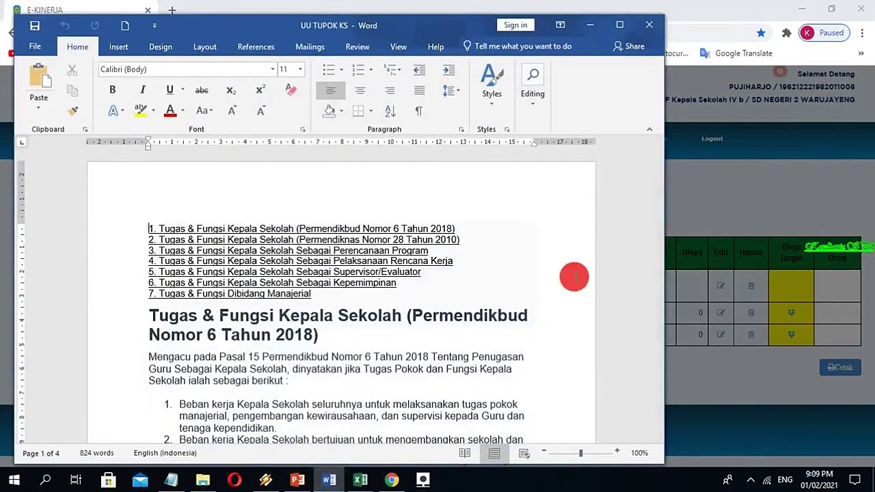
pyautogui.click(589, 25)
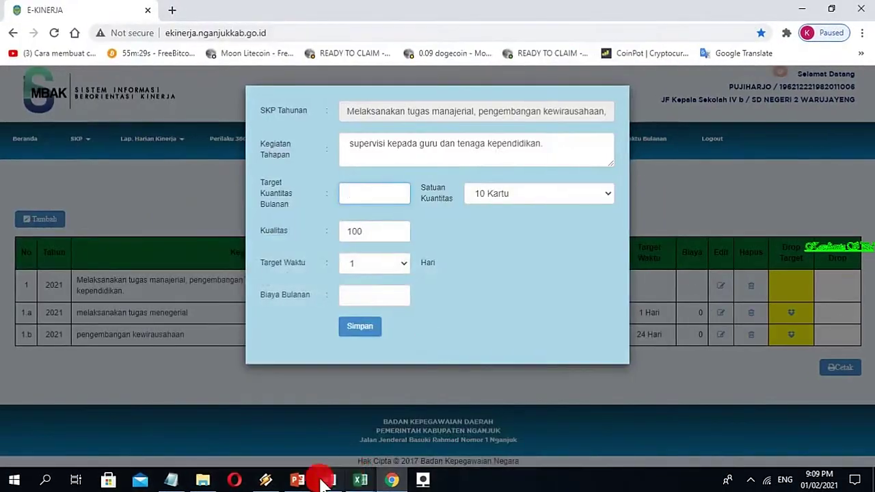
pyautogui.moveTo(358, 478)
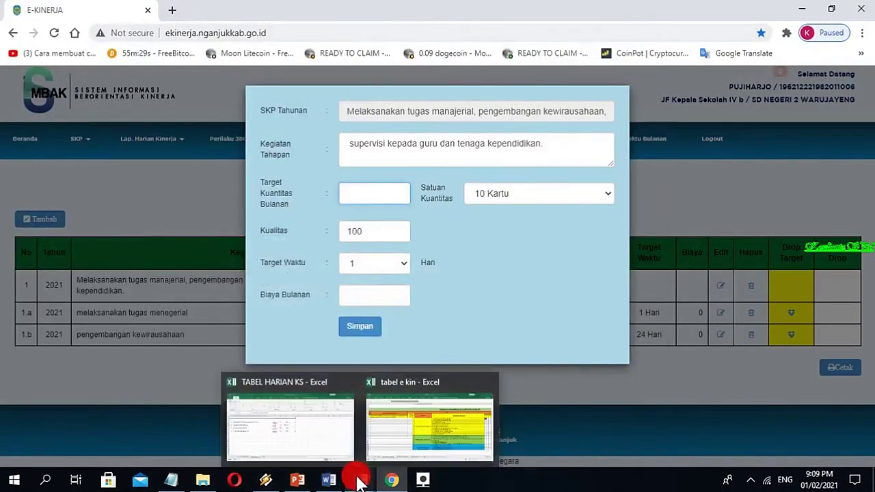
pyautogui.click(324, 445)
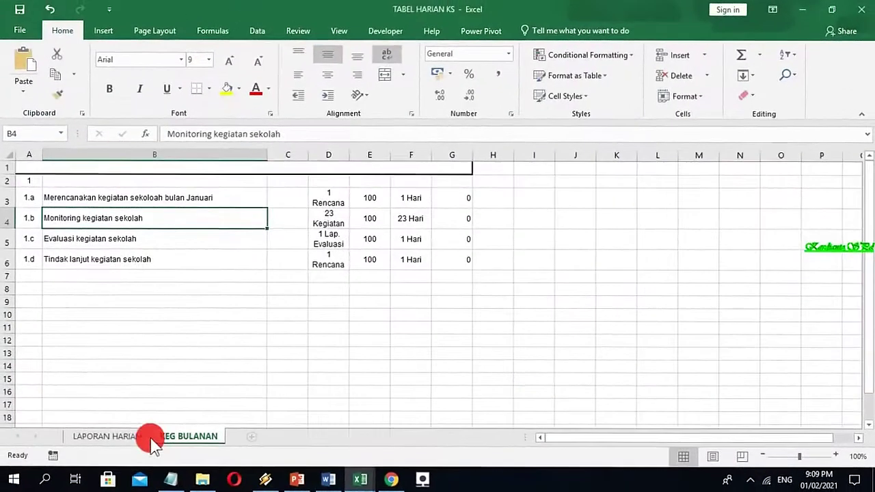
pyautogui.click(119, 437)
pyautogui.scroll(-4, 244, 362)
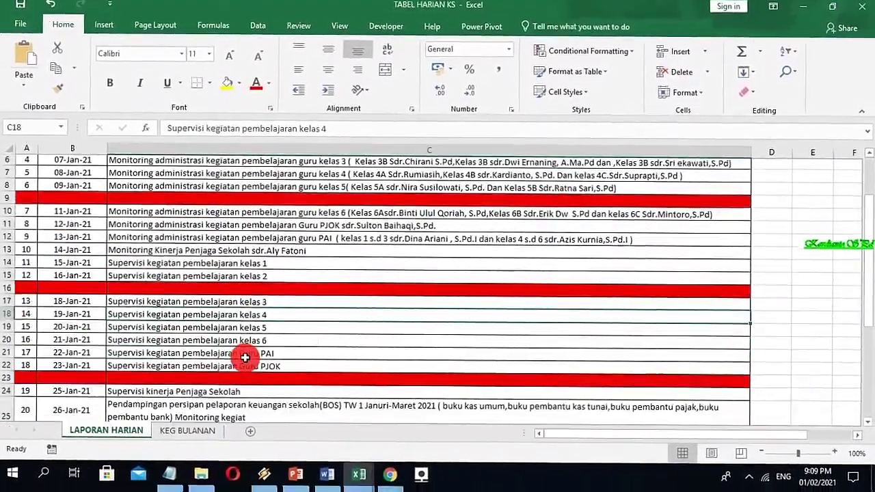
pyautogui.scroll(2, 246, 361)
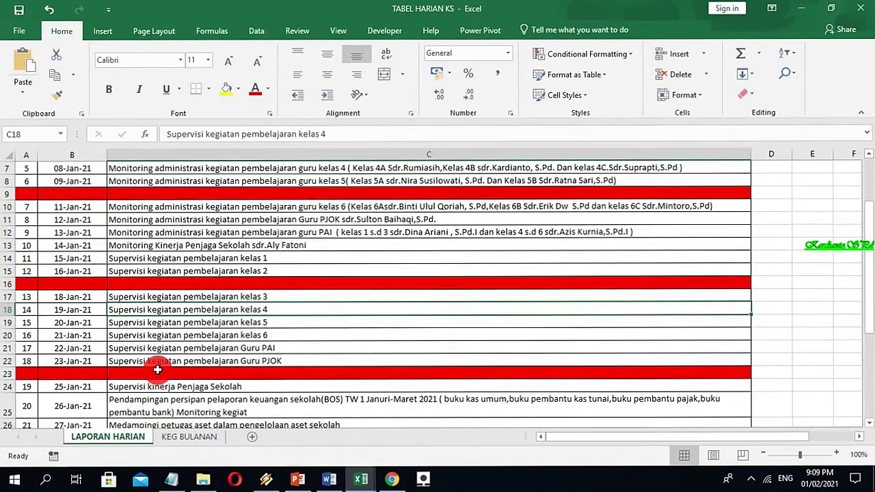
pyautogui.scroll(-1, 159, 370)
pyautogui.scroll(-1, 158, 373)
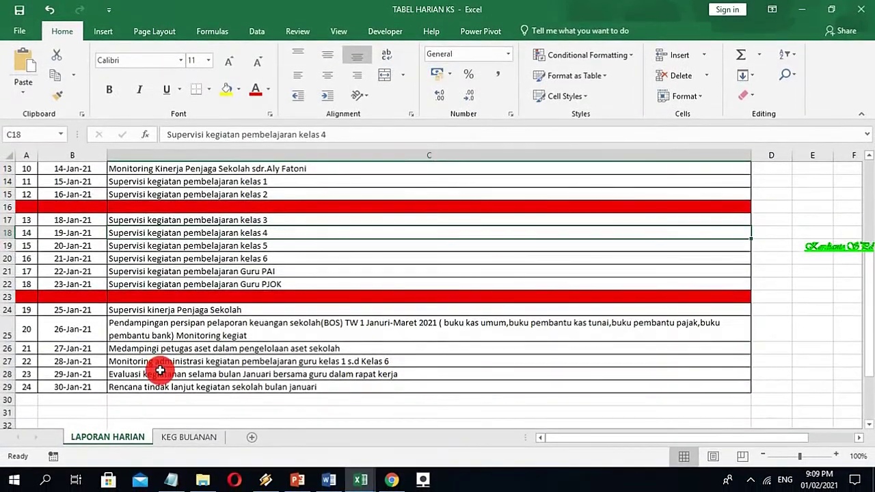
# - Back in E-KINERJA, set the supervision activity's monthly quantity to 9 with the unit Kegiatan and its target time to 9 days
pyautogui.click(800, 12)
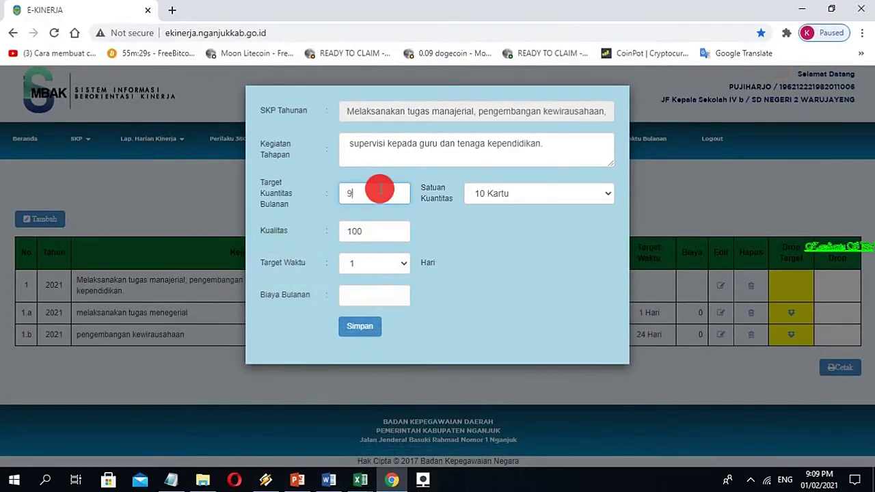
pyautogui.click(394, 271)
pyautogui.scroll(-1, 392, 253)
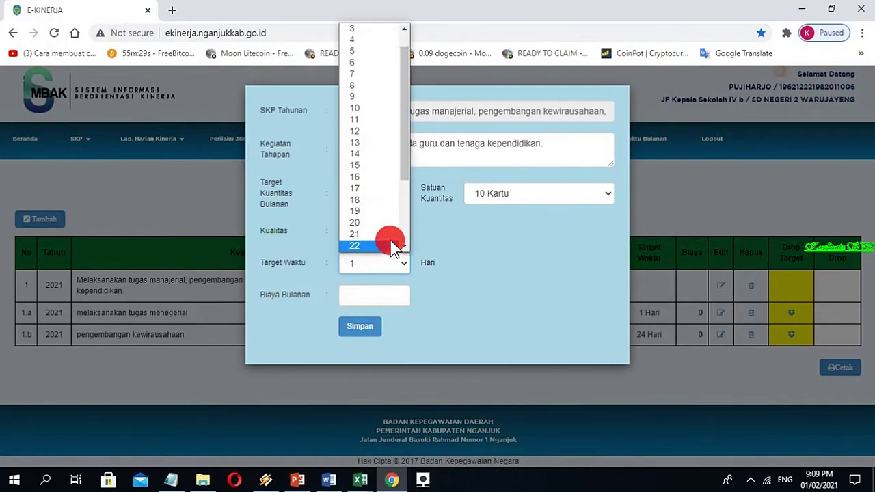
pyautogui.click(380, 96)
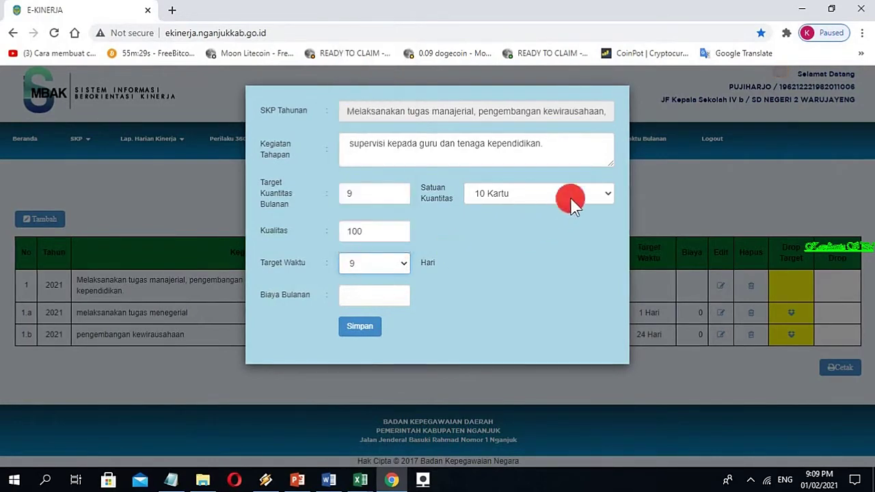
pyautogui.click(597, 195)
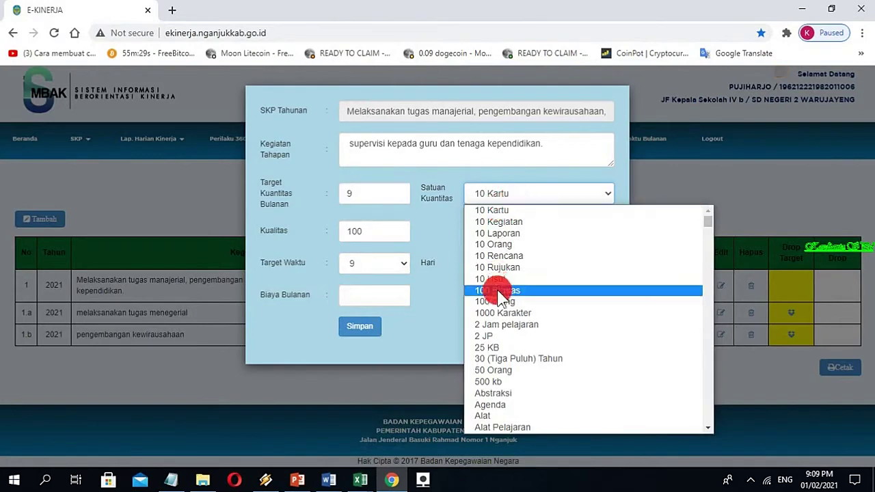
pyautogui.press('k')
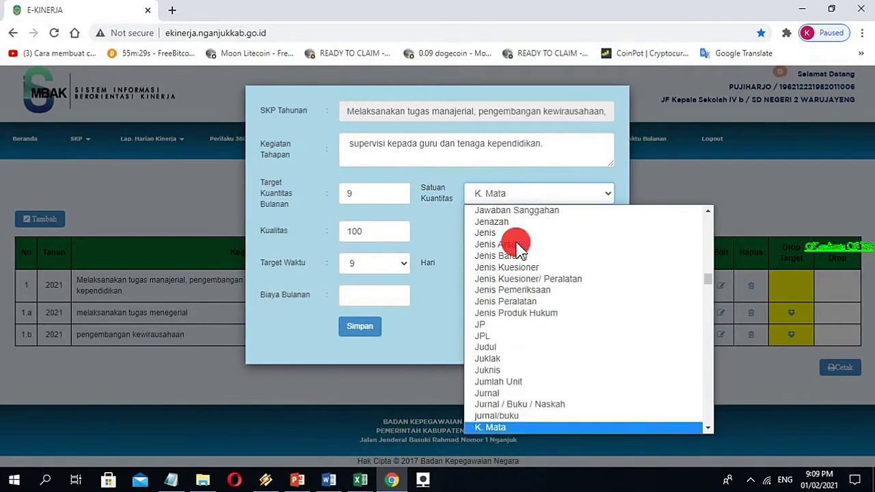
pyautogui.scroll(-4, 498, 396)
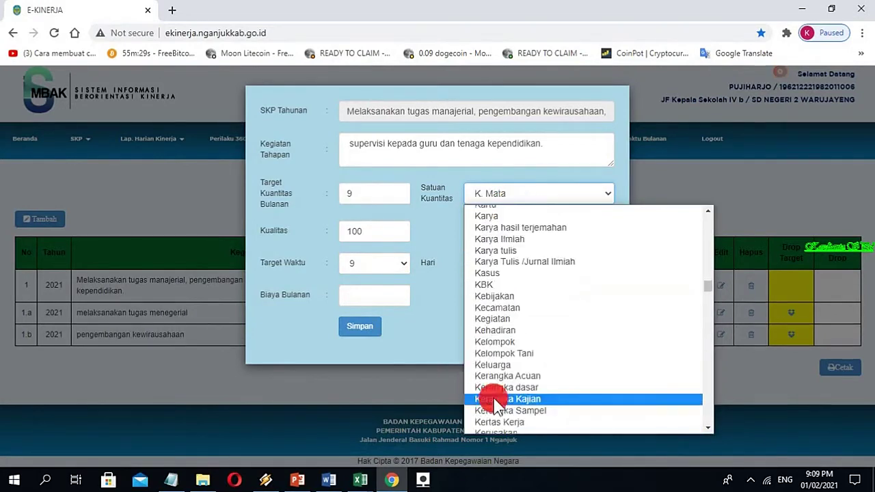
pyautogui.click(497, 321)
# - Set the supervision activity's monthly cost to 0 and save the staged activity
pyautogui.click(370, 293)
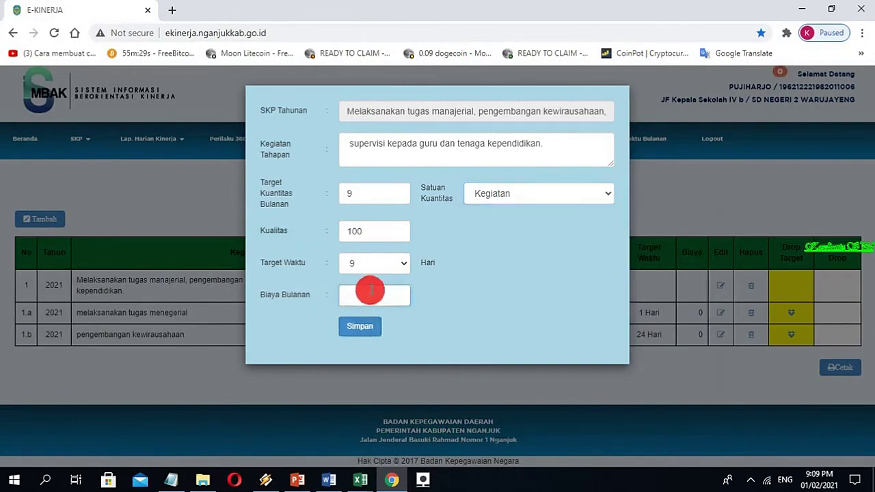
pyautogui.click(366, 328)
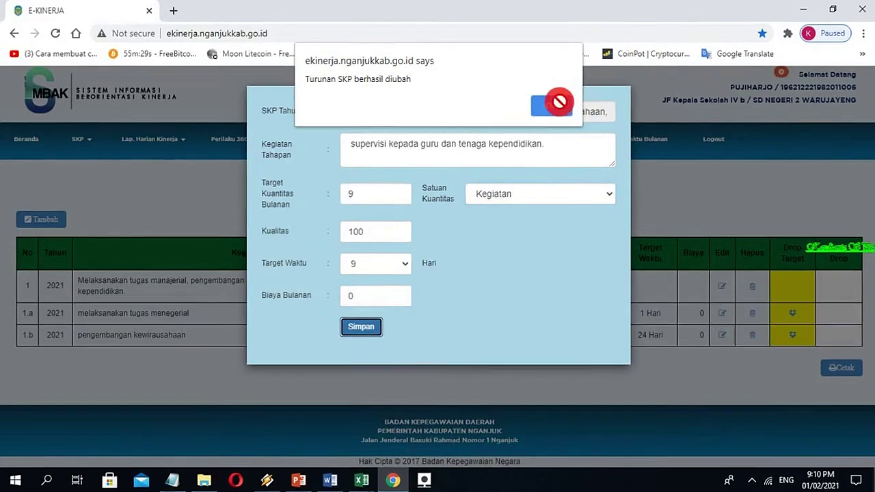
pyautogui.click(579, 102)
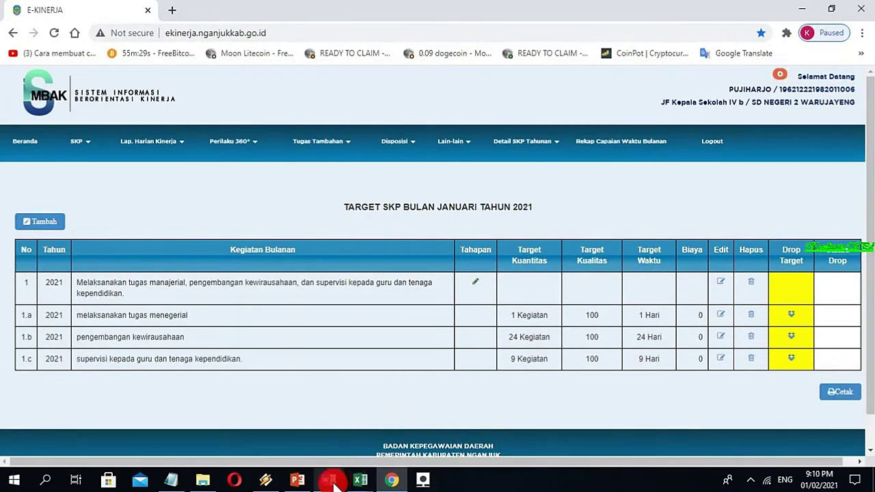
# - Examine the annual SKP targets in the TABEL TAHUNAN KS sheet of the tabel e kin workbook, and return to E-KINERJA
pyautogui.moveTo(335, 487)
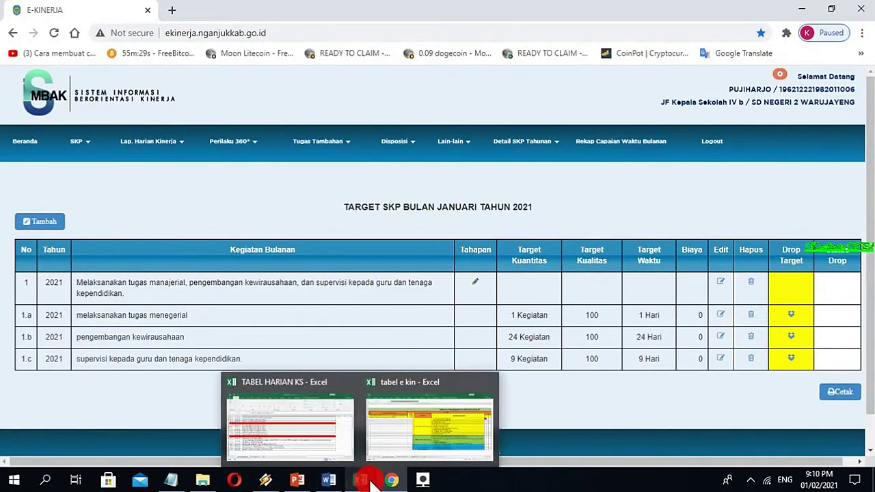
pyautogui.click(385, 444)
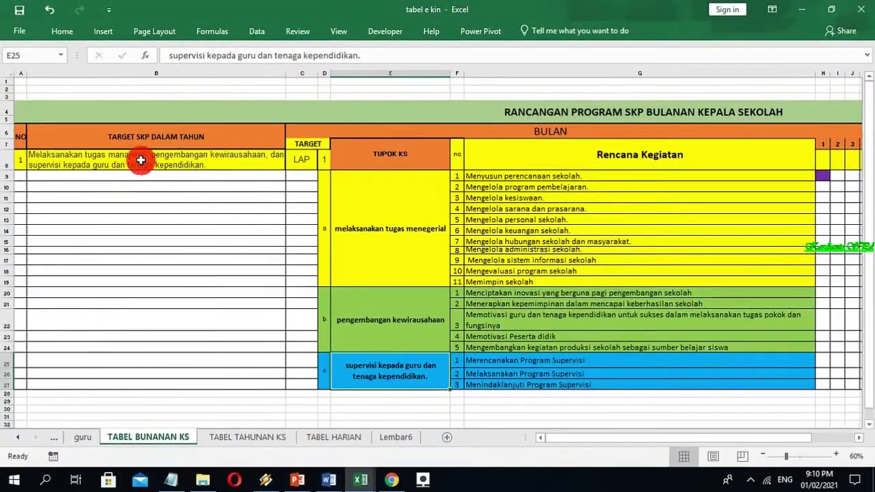
pyautogui.click(234, 438)
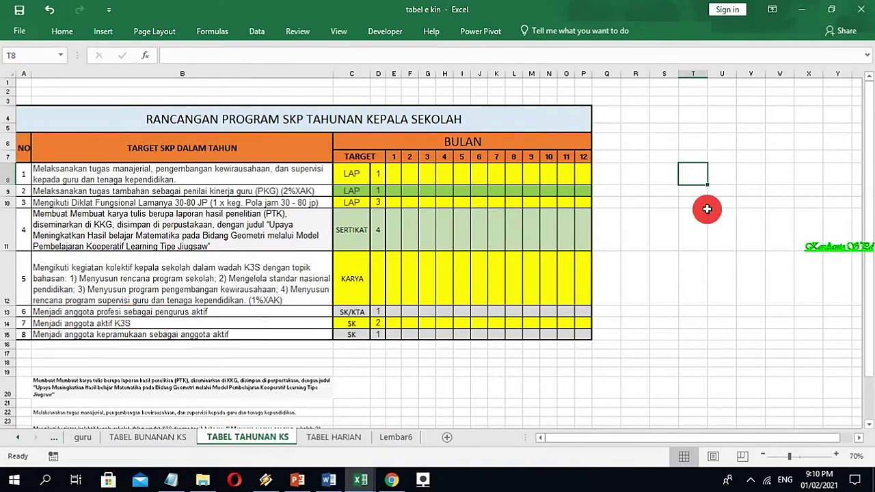
pyautogui.click(801, 8)
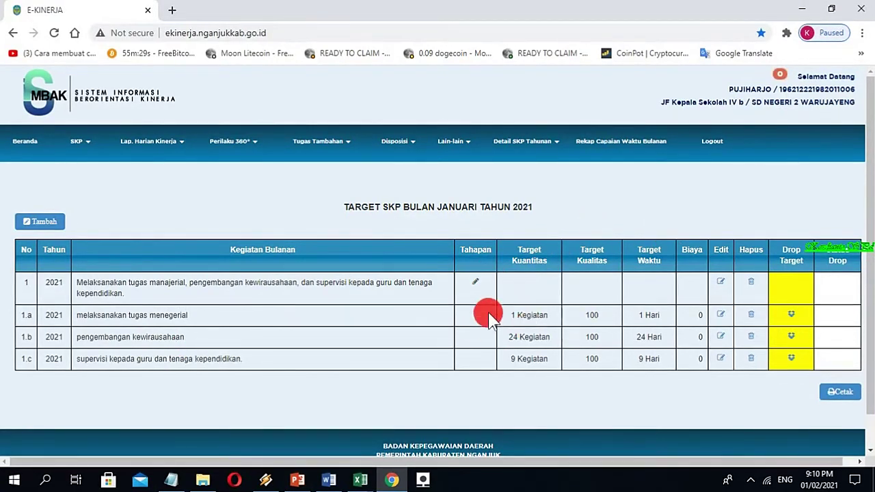
# - Open the daily SKP performance reports and filter the list to the period JANUARI 2021
pyautogui.click(180, 145)
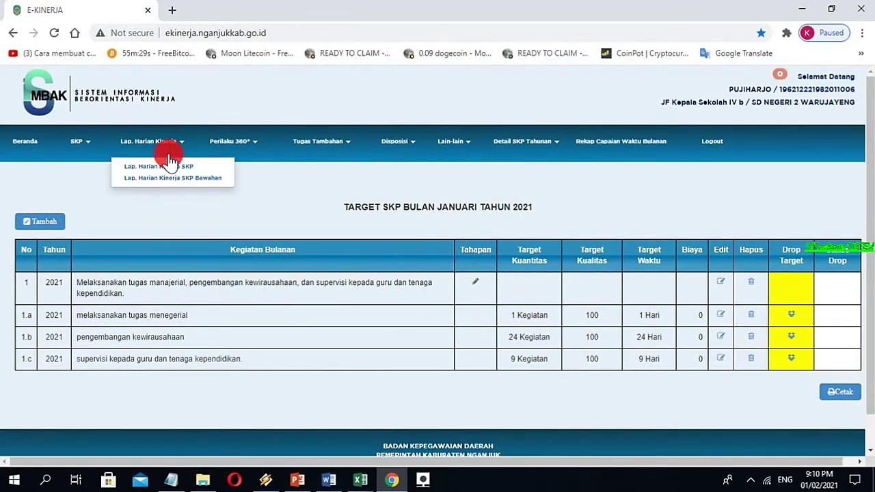
pyautogui.click(168, 165)
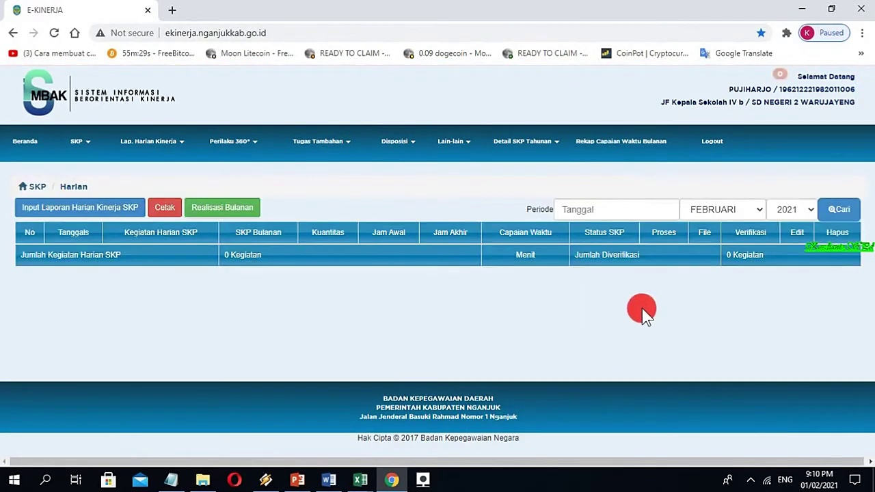
pyautogui.click(761, 210)
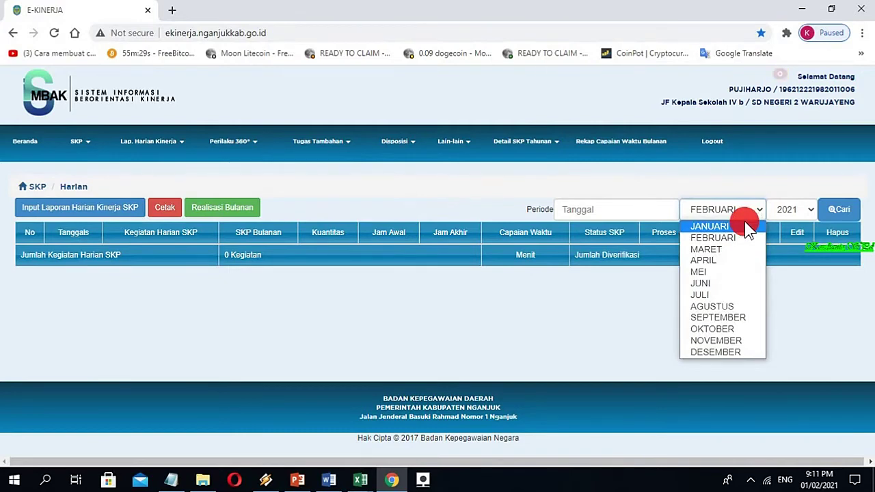
pyautogui.click(713, 226)
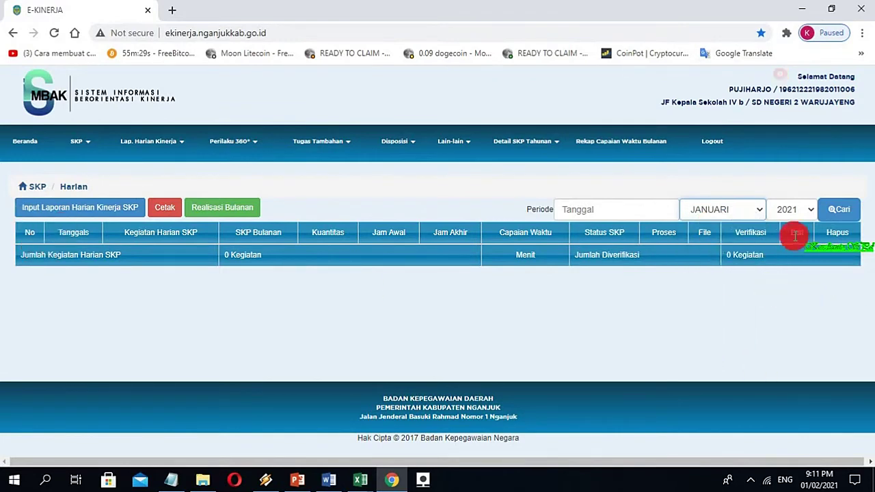
pyautogui.click(839, 212)
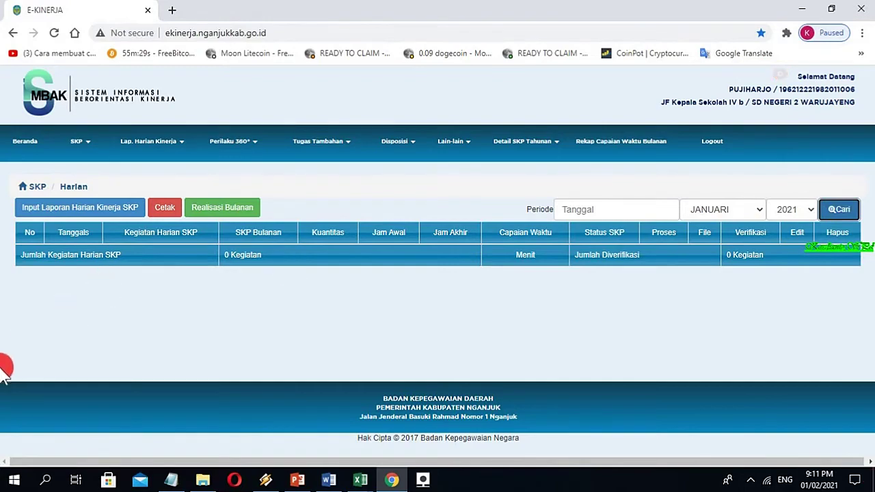
# - Start a new daily SKP report dated 2021-01-04 under the monthly classification for managerial duties (melaksanakan tugas)
pyautogui.click(68, 209)
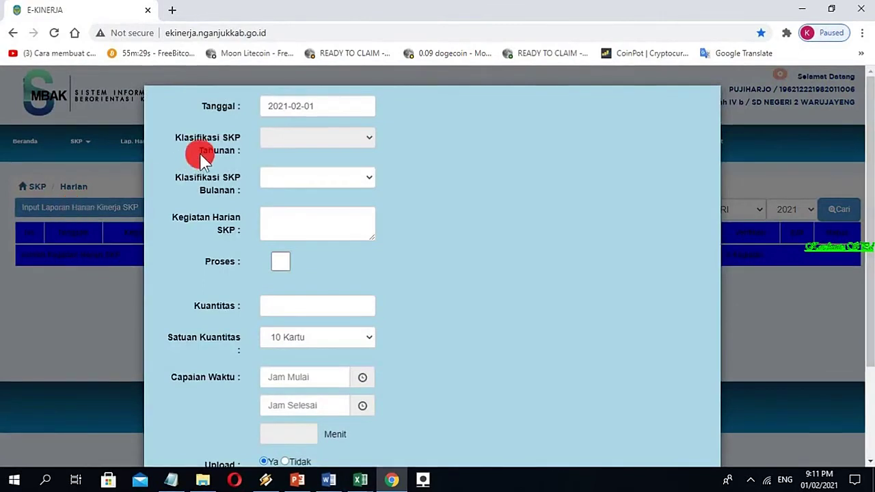
pyautogui.click(297, 111)
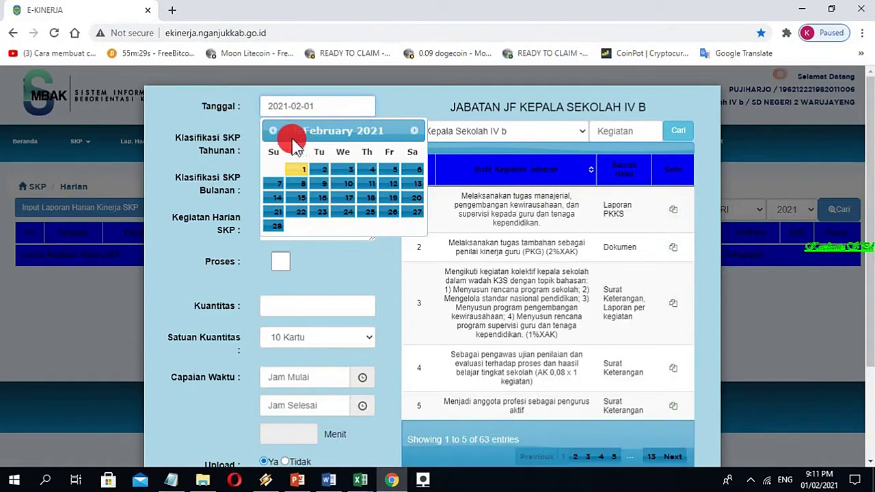
pyautogui.click(273, 131)
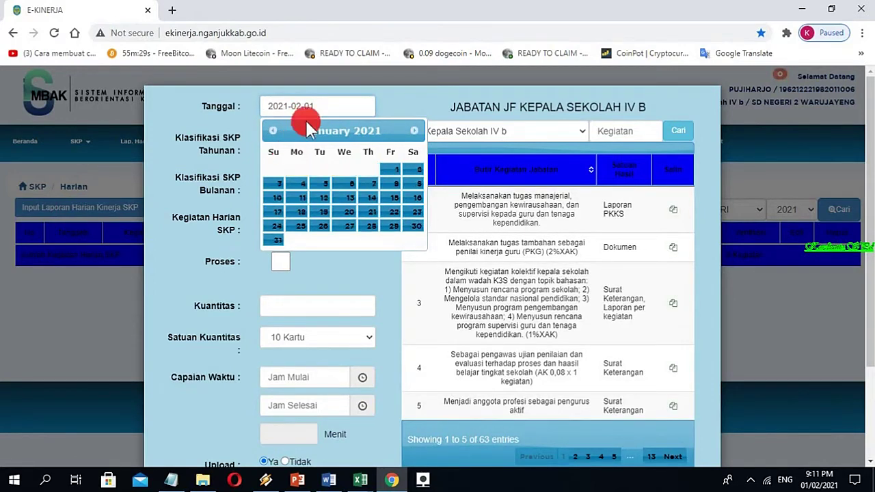
pyautogui.click(303, 183)
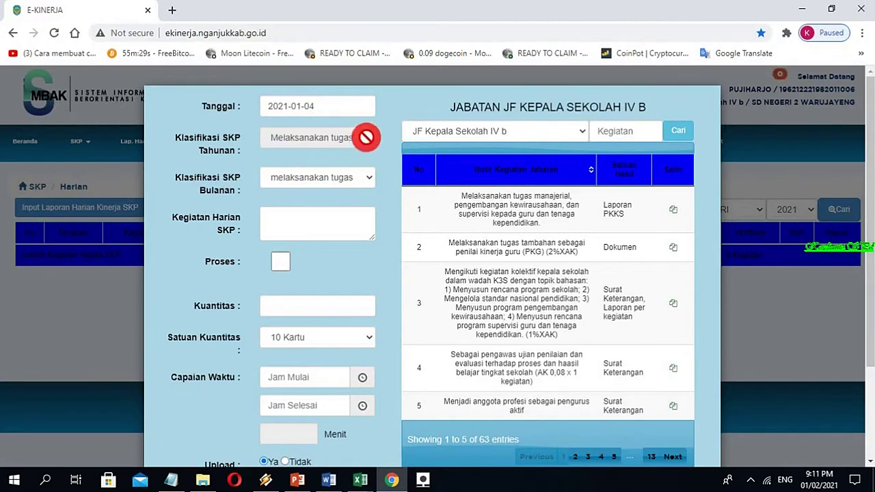
pyautogui.click(369, 183)
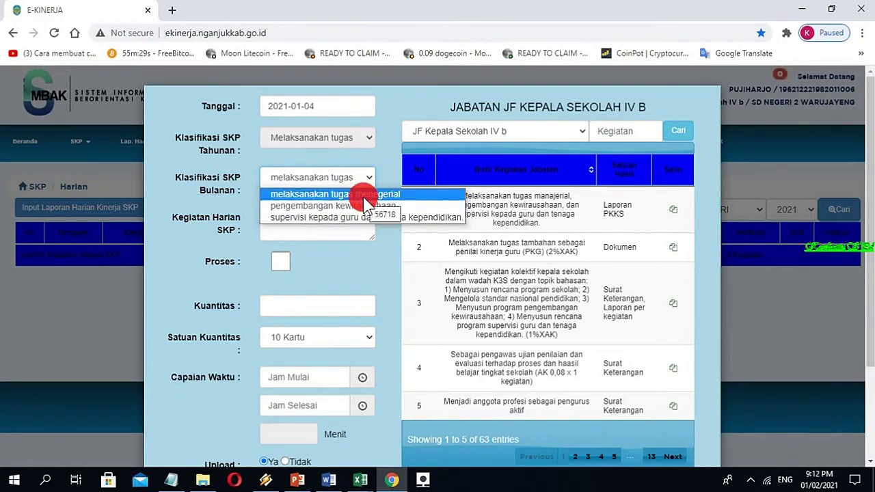
pyautogui.click(364, 199)
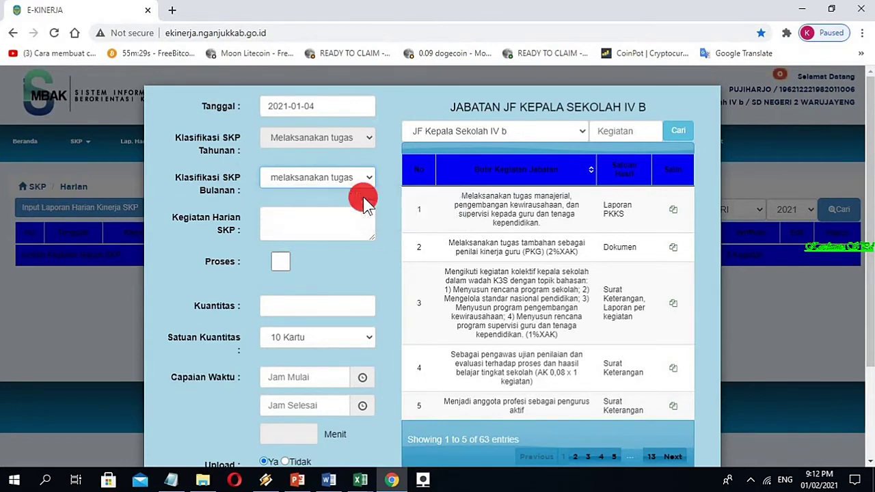
pyautogui.click(312, 218)
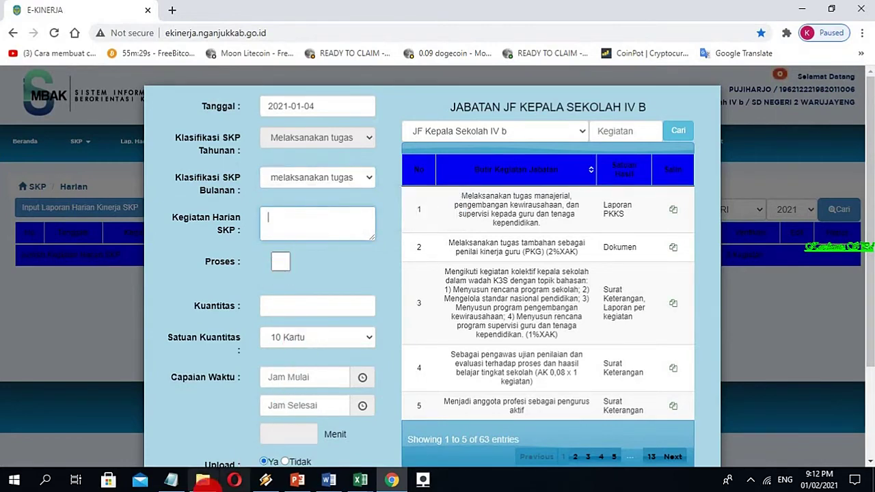
pyautogui.click(171, 481)
pyautogui.click(612, 125)
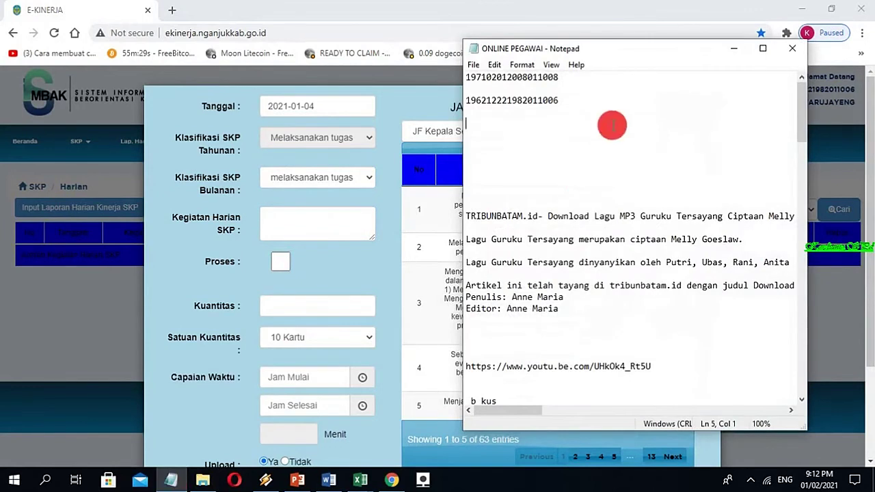
pyautogui.click(735, 49)
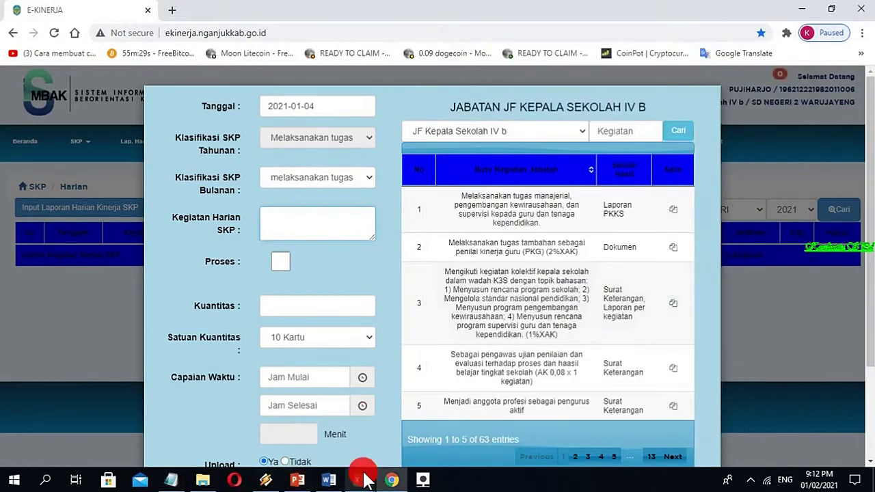
# - In the TABEL HARIAN KS workbook, shorten the 04-Jan-21 activity in LAPORAN HARIAN to "Menyusun agenda sekolah bulan januari"
pyautogui.moveTo(364, 480)
pyautogui.click(302, 425)
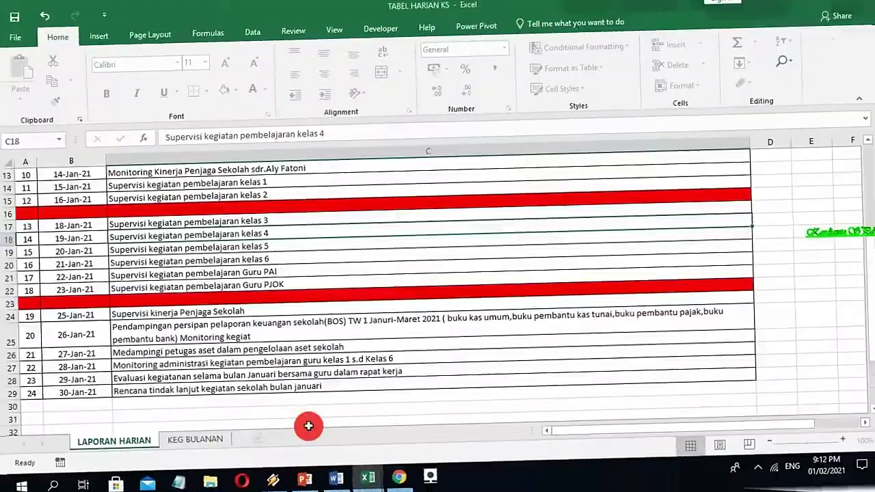
pyautogui.scroll(4, 377, 297)
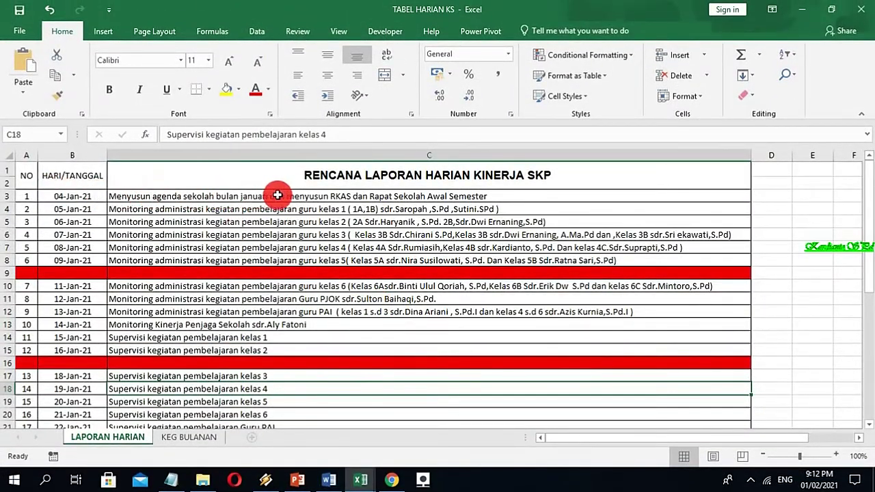
pyautogui.click(321, 198)
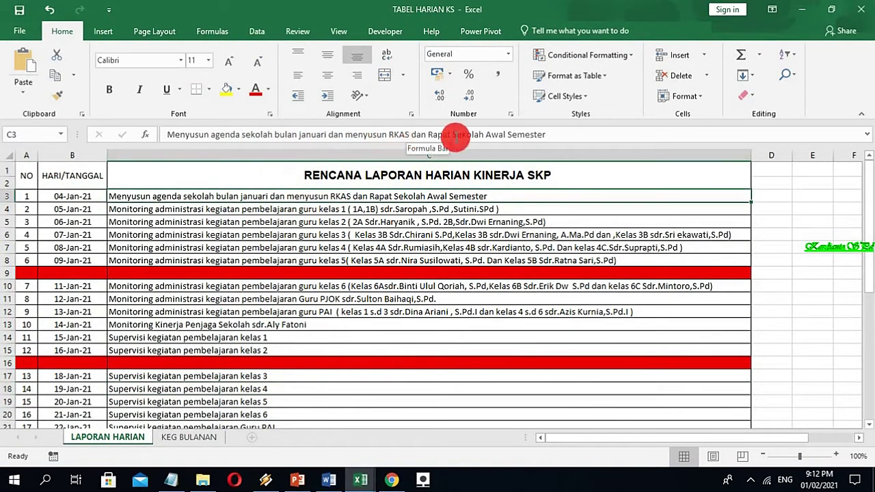
pyautogui.moveTo(555, 134); pyautogui.dragTo(331, 139)
pyautogui.press('Delete')
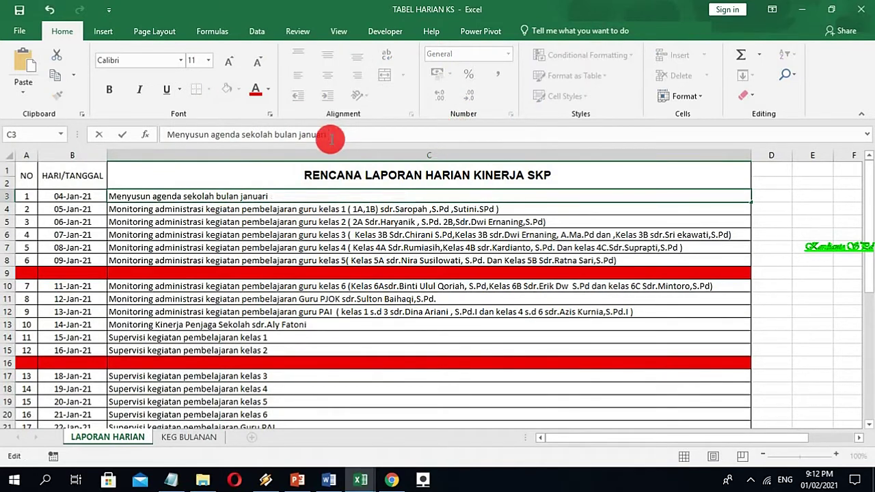
pyautogui.click(348, 360)
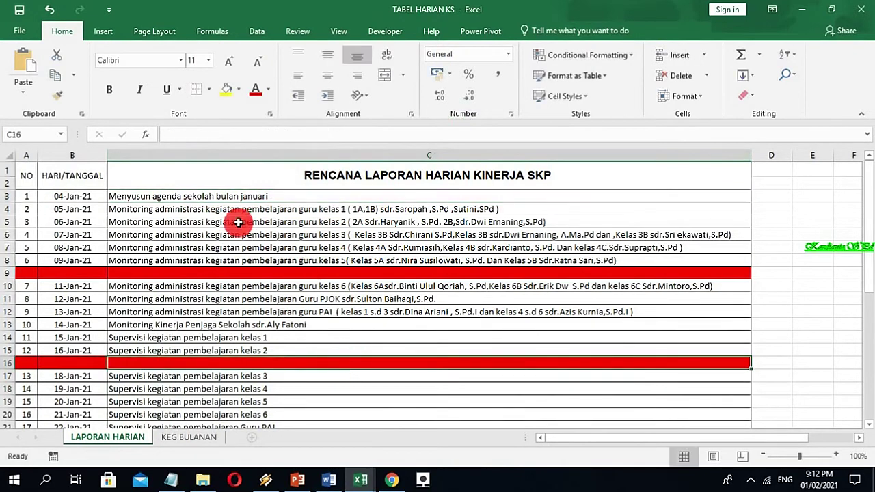
# - Copy the 04-Jan-21 activity text from the workbook into the daily SKP activity description of the E-KINERJA report
pyautogui.click(137, 197)
pyautogui.rightClick(137, 196)
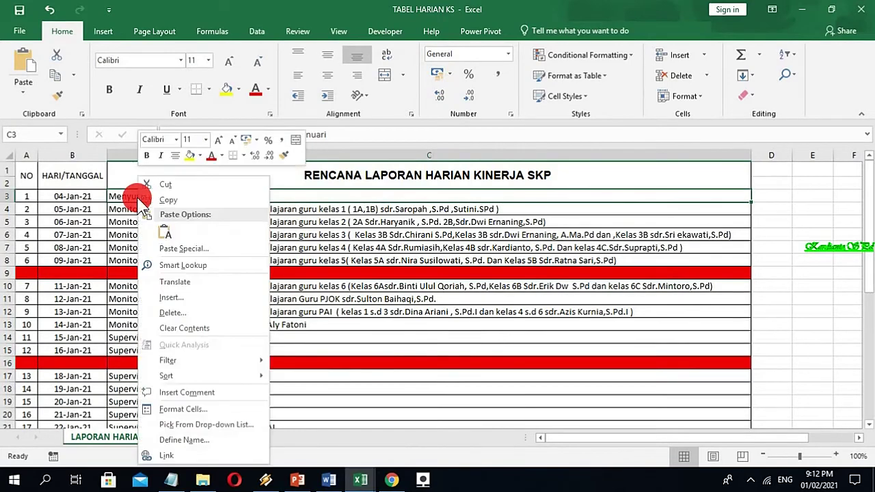
pyautogui.click(168, 197)
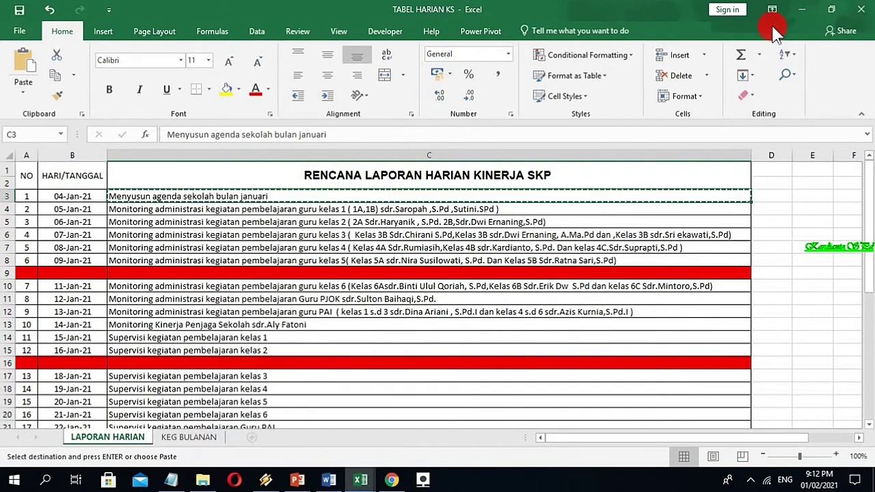
pyautogui.click(801, 10)
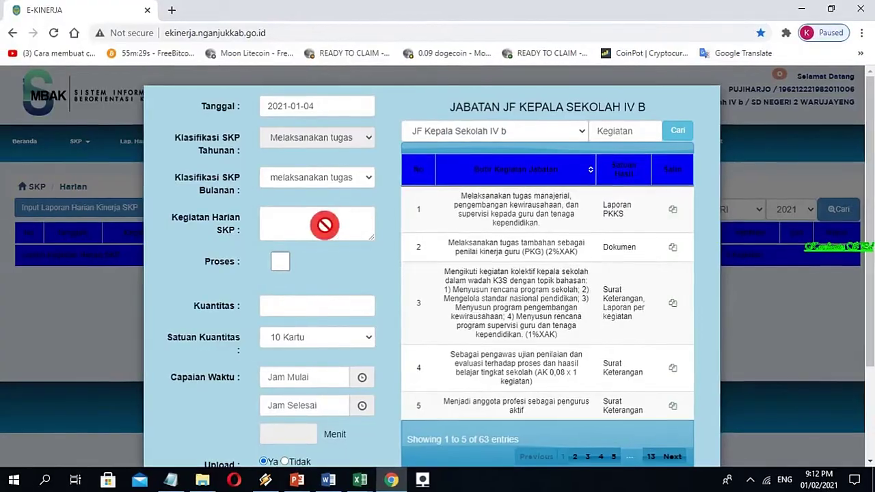
pyautogui.click(304, 220)
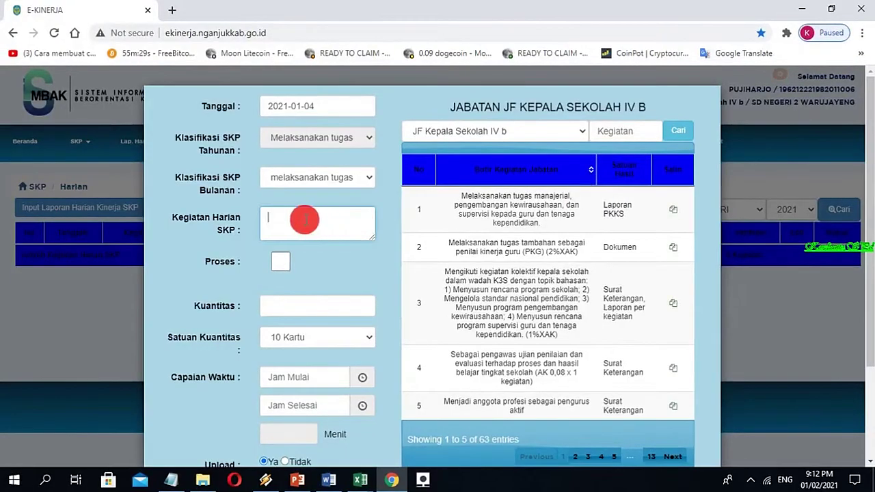
pyautogui.rightClick(306, 224)
pyautogui.click(332, 320)
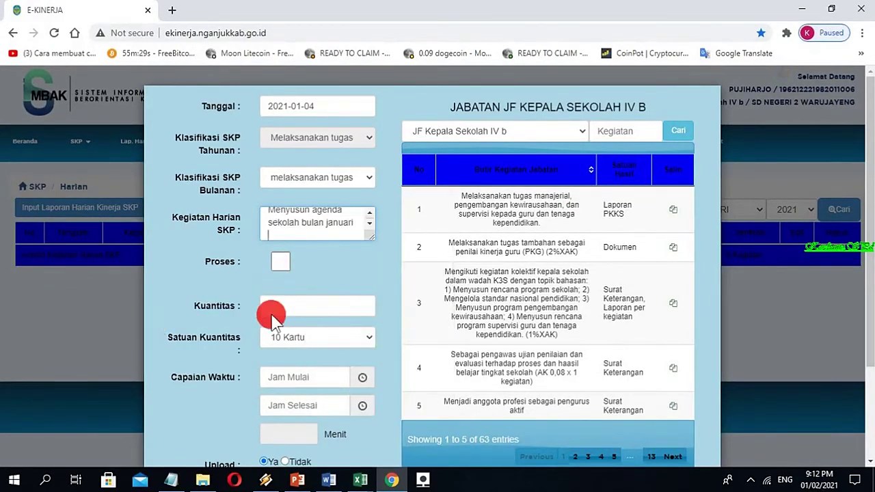
# - Set the daily report's quantity to 1 with the unit Kegiatan
pyautogui.click(291, 308)
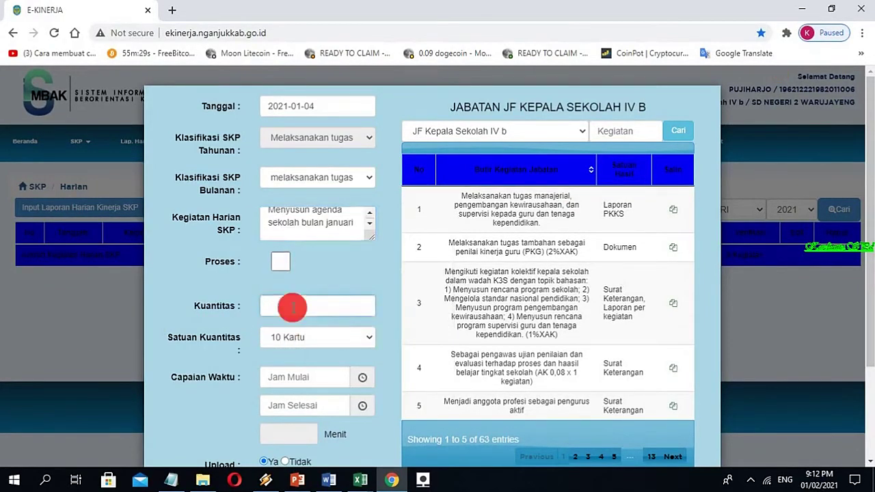
pyautogui.write('1')
pyautogui.click(373, 338)
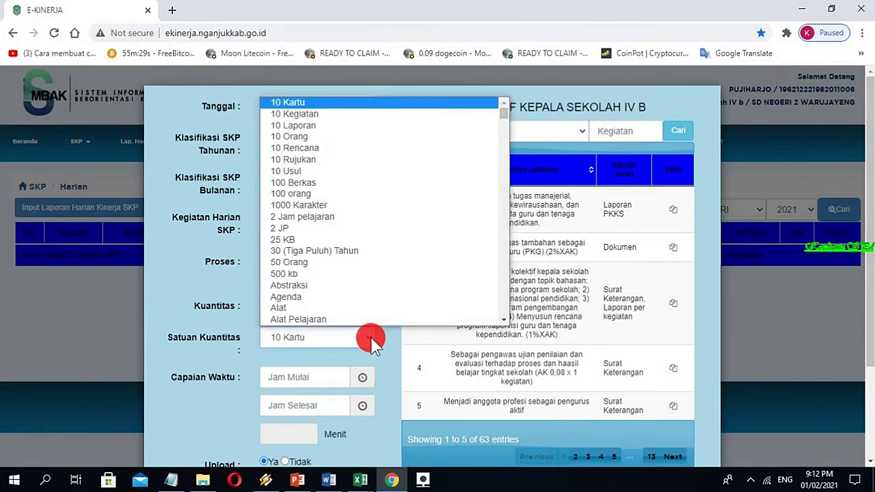
pyautogui.press('k')
pyautogui.press('Return')
pyautogui.scroll(-1, 372, 342)
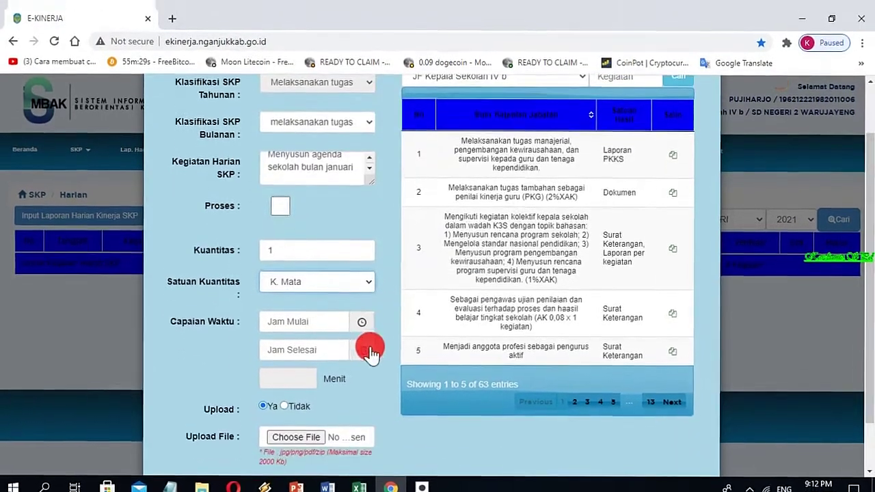
pyautogui.click(368, 273)
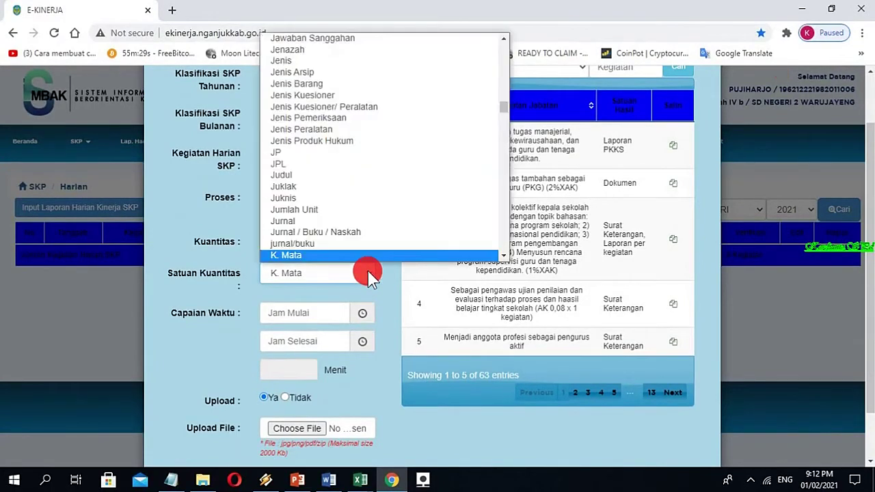
pyautogui.scroll(1, 368, 272)
pyautogui.scroll(-2, 367, 320)
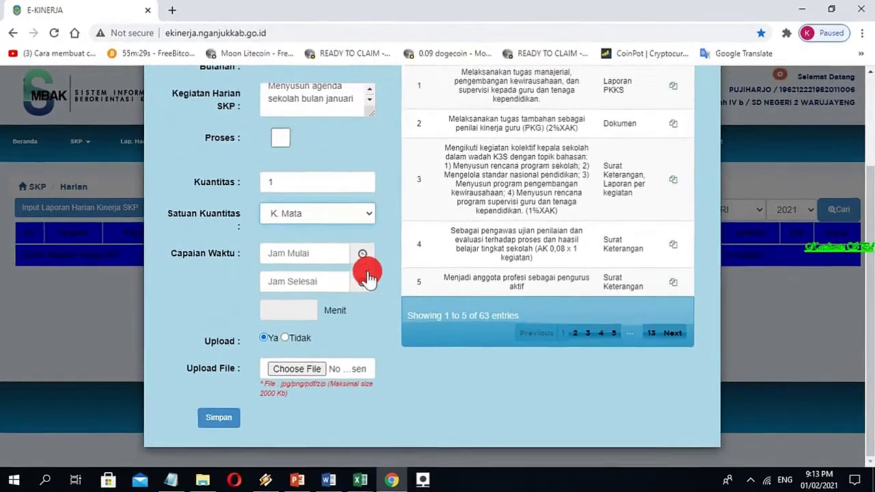
pyautogui.click(373, 218)
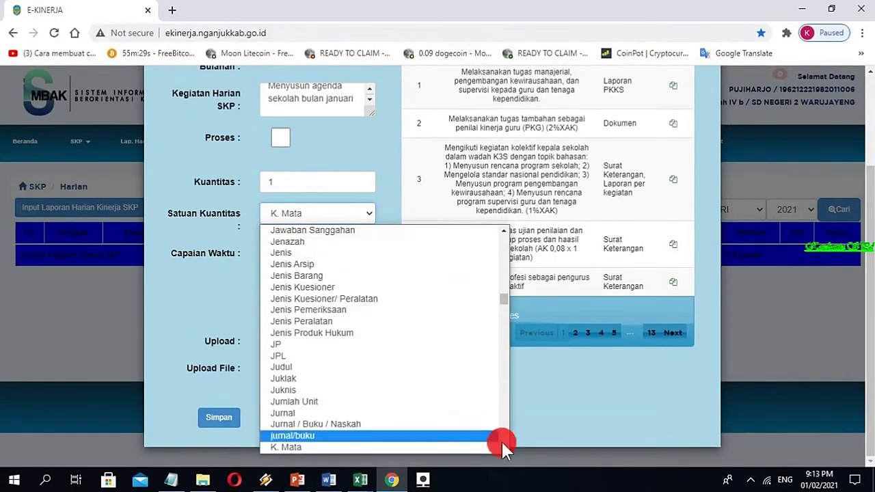
pyautogui.scroll(-3, 501, 439)
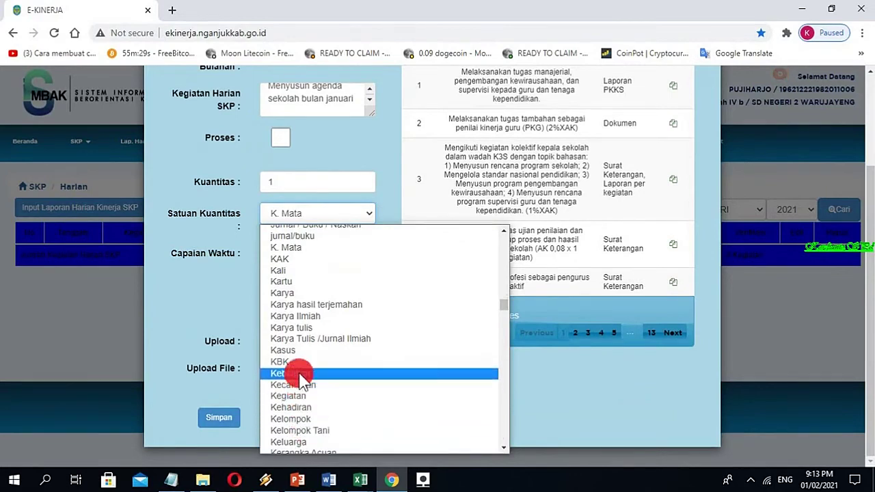
pyautogui.click(287, 395)
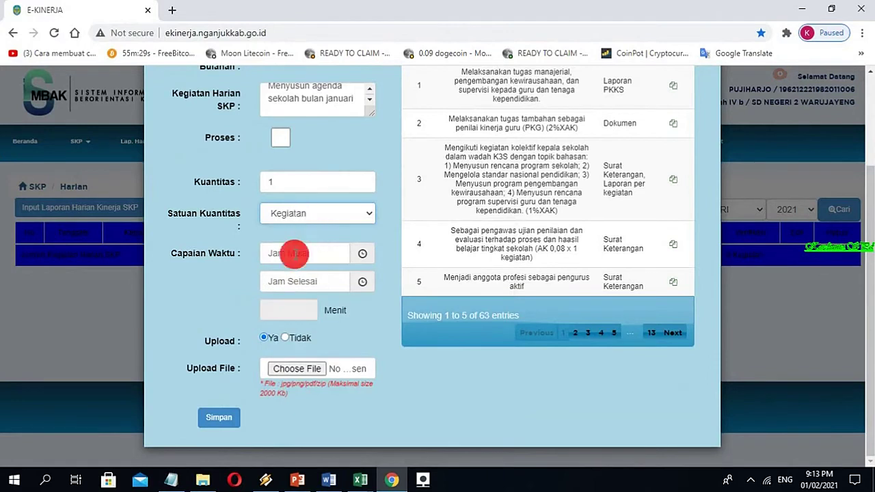
# - Set the daily activity's start time to 07:30 and its end time to 12:00
pyautogui.click(294, 253)
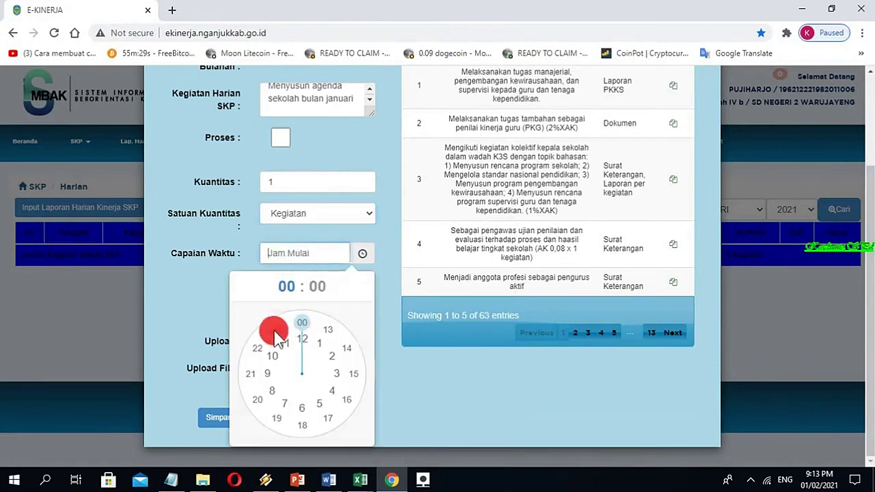
pyautogui.click(284, 410)
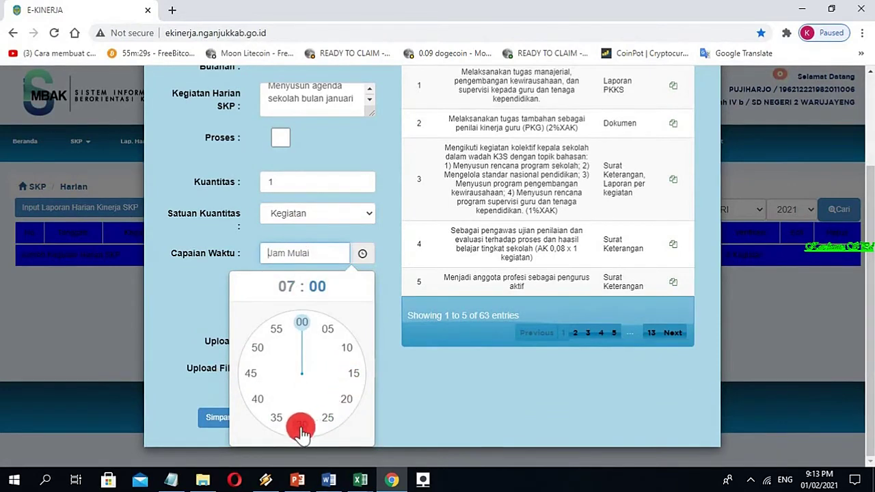
pyautogui.click(301, 426)
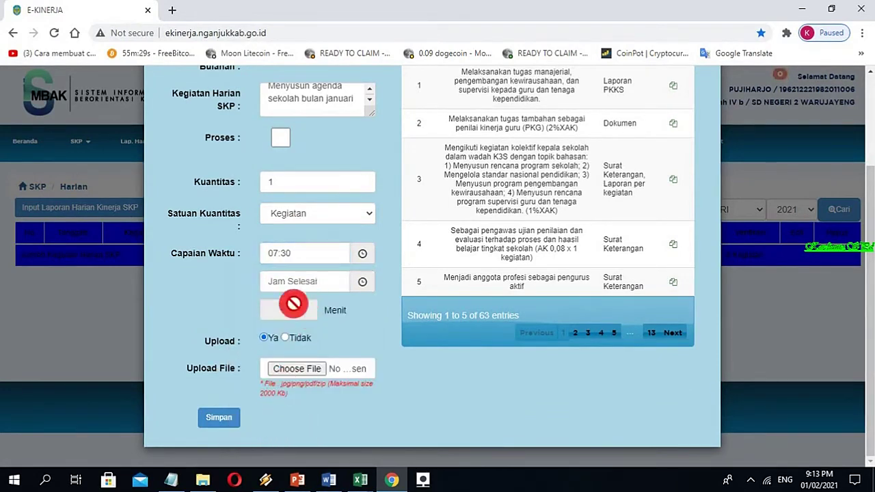
pyautogui.click(307, 285)
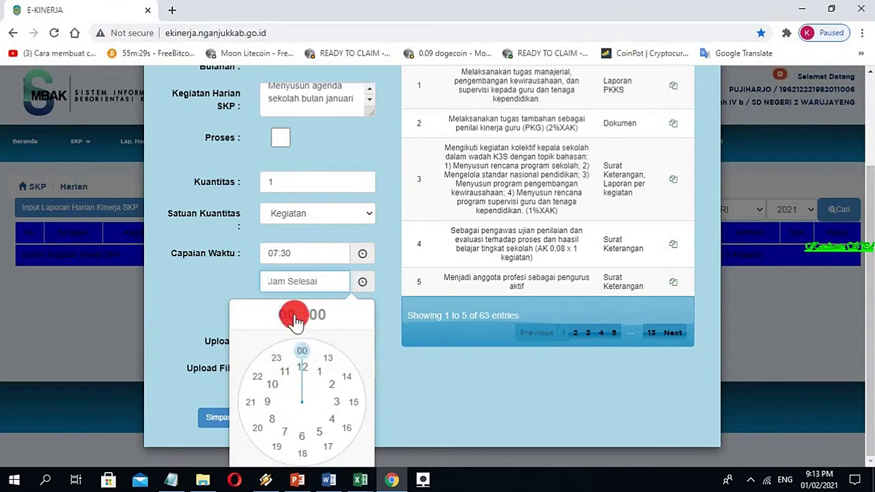
pyautogui.click(302, 374)
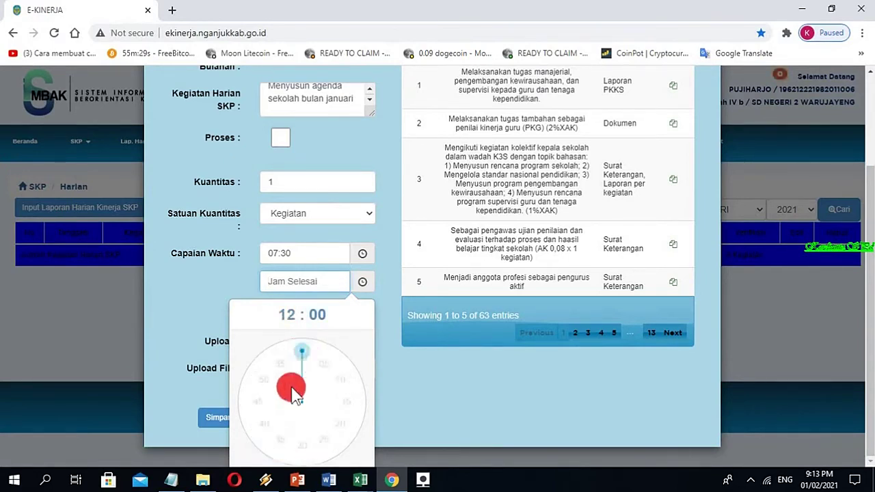
pyautogui.click(304, 357)
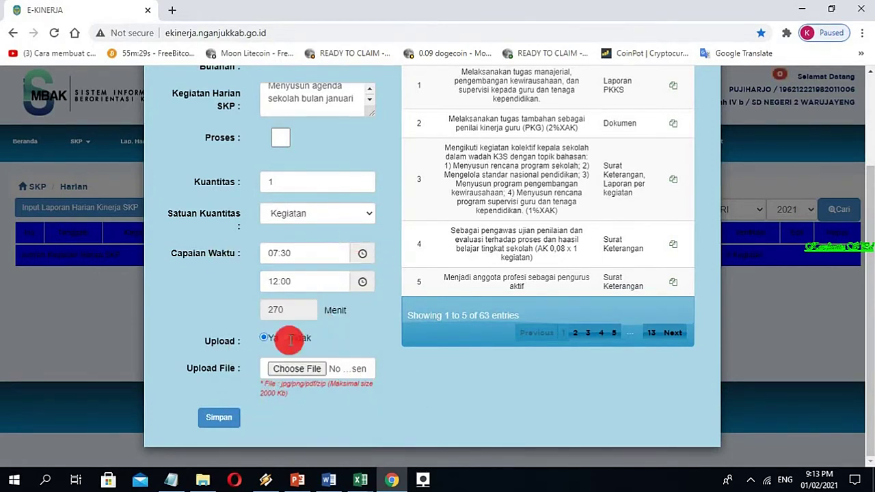
pyautogui.scroll(1, 294, 273)
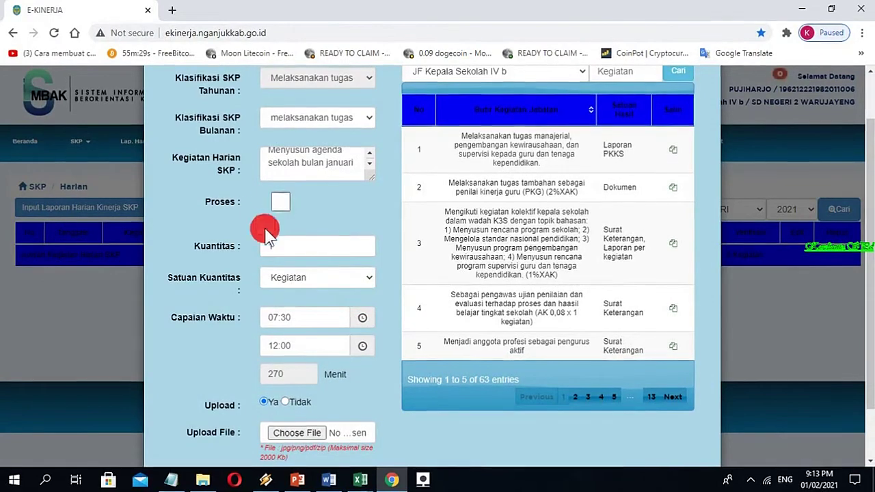
pyautogui.click(268, 237)
pyautogui.write('1')
pyautogui.scroll(-1, 273, 355)
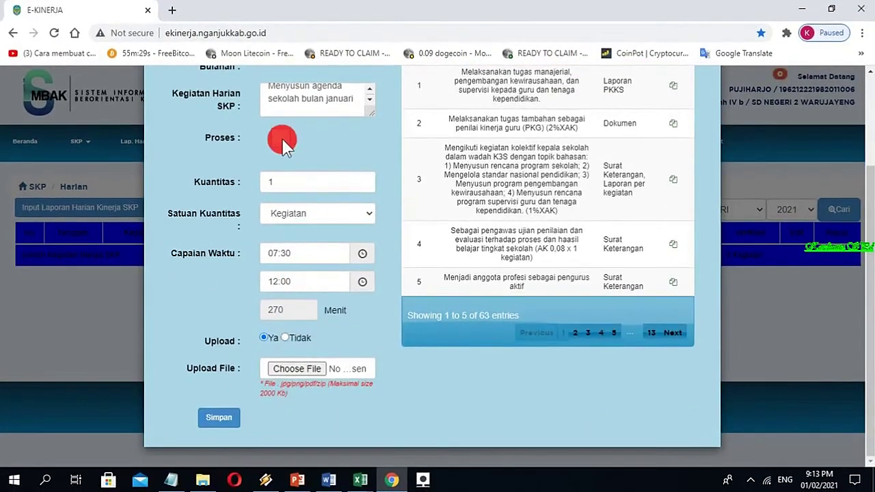
# - Set the 4 January report's file upload to Tidak, mark the activity as Proses, and save the report
pyautogui.click(282, 138)
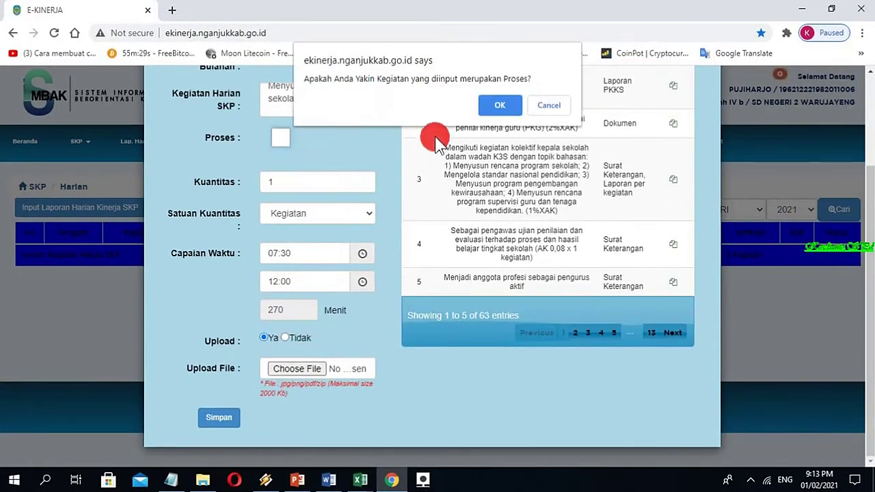
pyautogui.click(549, 106)
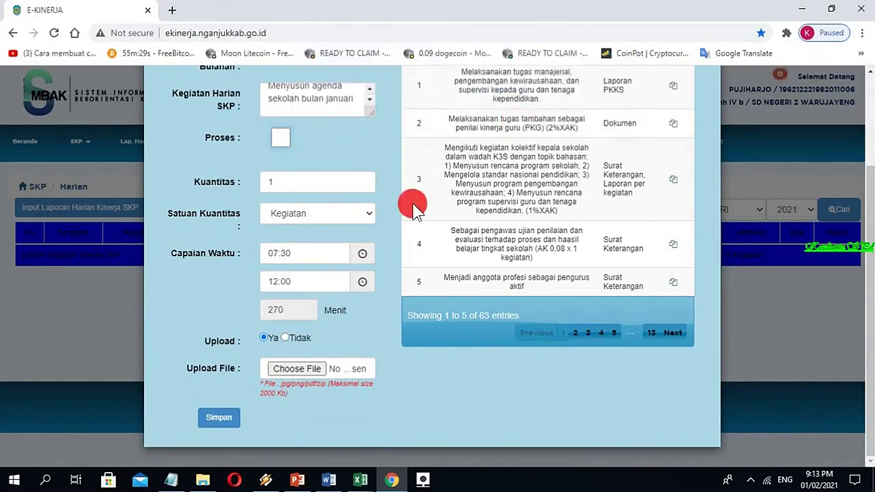
pyautogui.click(285, 337)
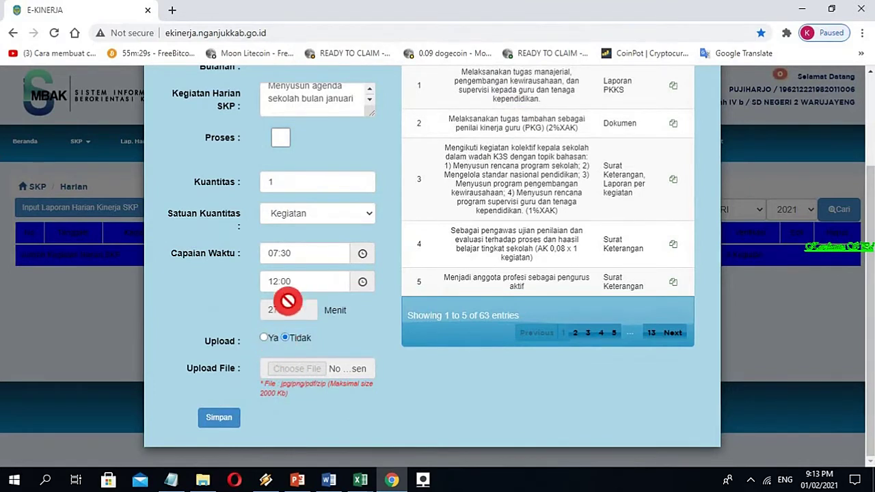
pyautogui.click(281, 138)
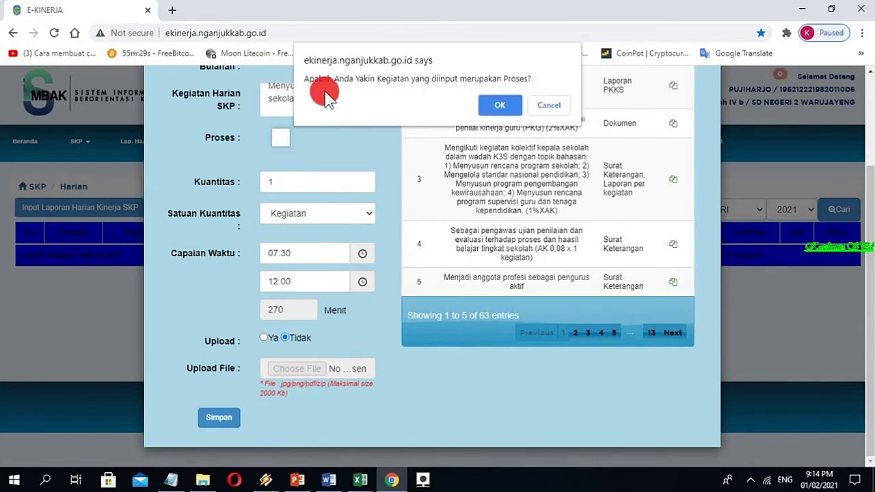
pyautogui.click(500, 106)
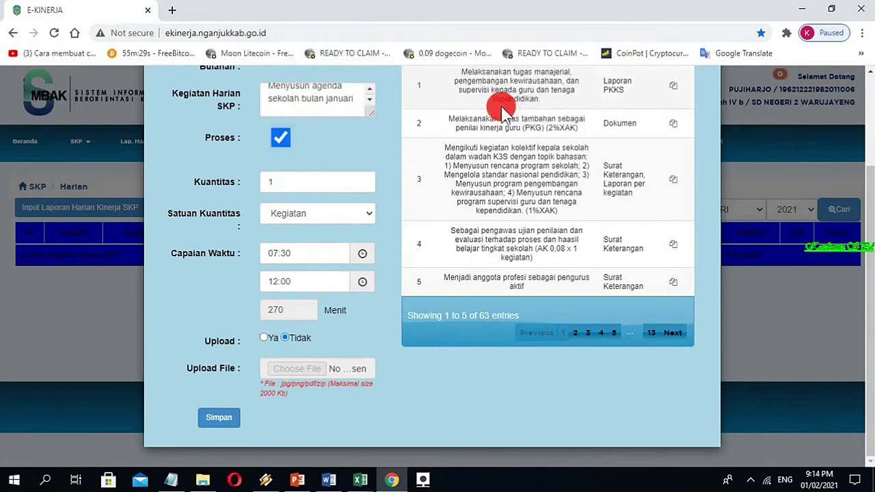
pyautogui.click(227, 416)
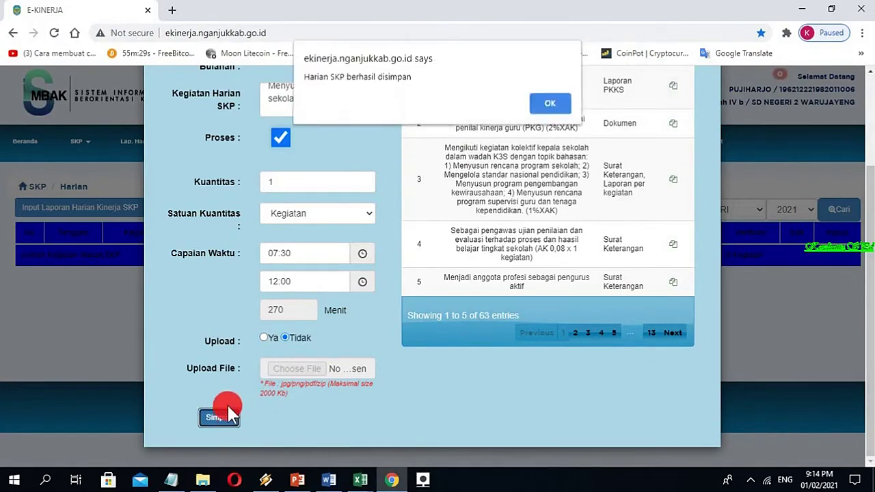
pyautogui.click(540, 108)
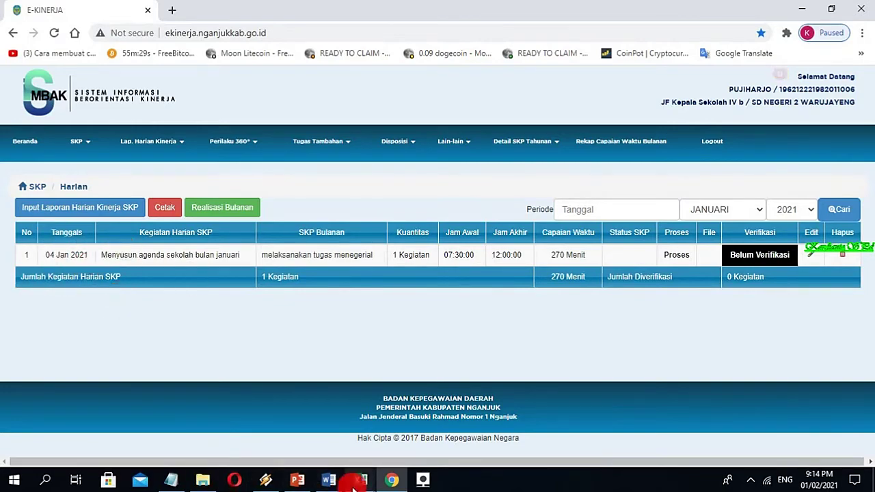
# - Close the UU TUPOK KS Word document and check the planned daily activities in the TABEL HARIAN KS workbook
pyautogui.click(330, 480)
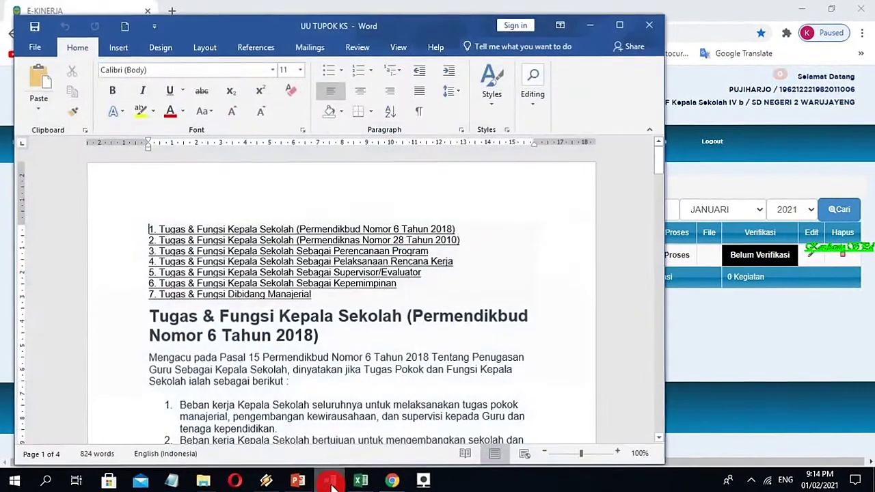
pyautogui.click(648, 28)
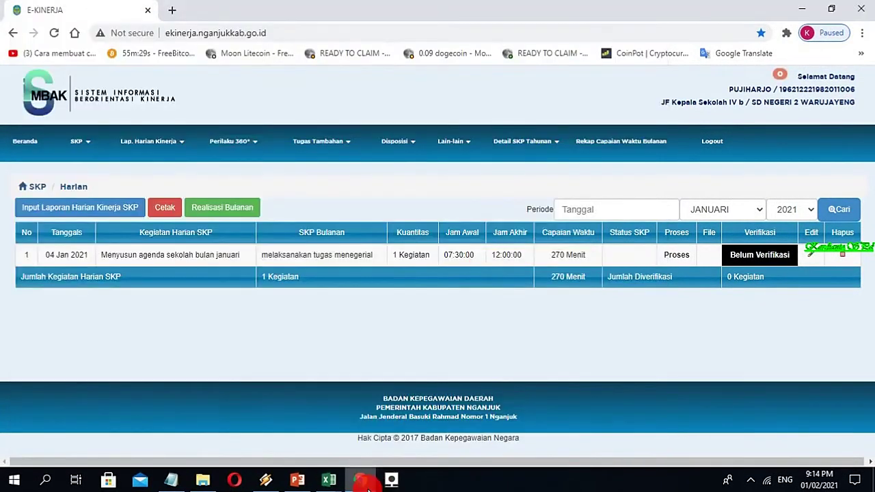
pyautogui.click(330, 481)
pyautogui.click(291, 447)
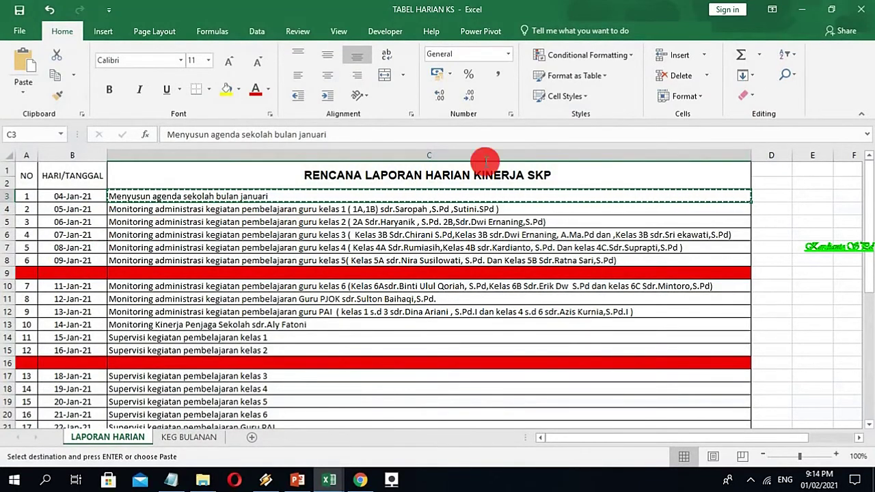
pyautogui.click(806, 10)
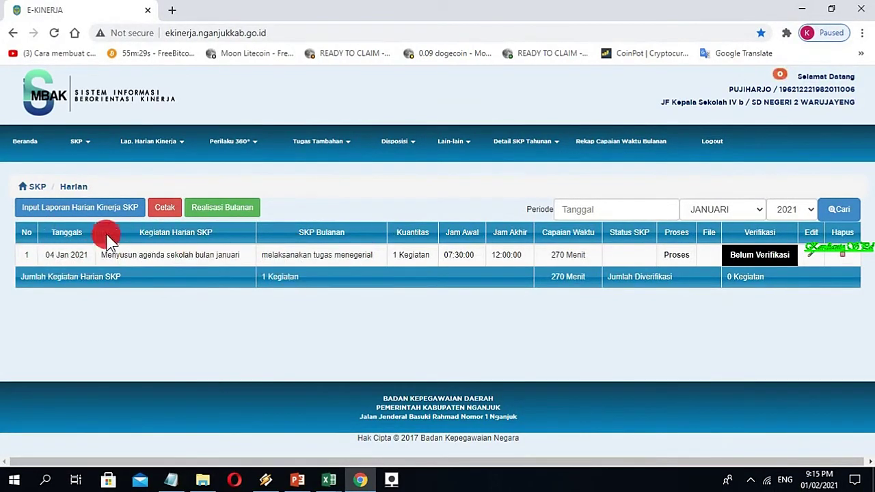
# - Start a new daily performance report in E-KINERJA dated 2021-01-05 with the monthly SKP classification pengembangan kewirausahaan
pyautogui.click(73, 211)
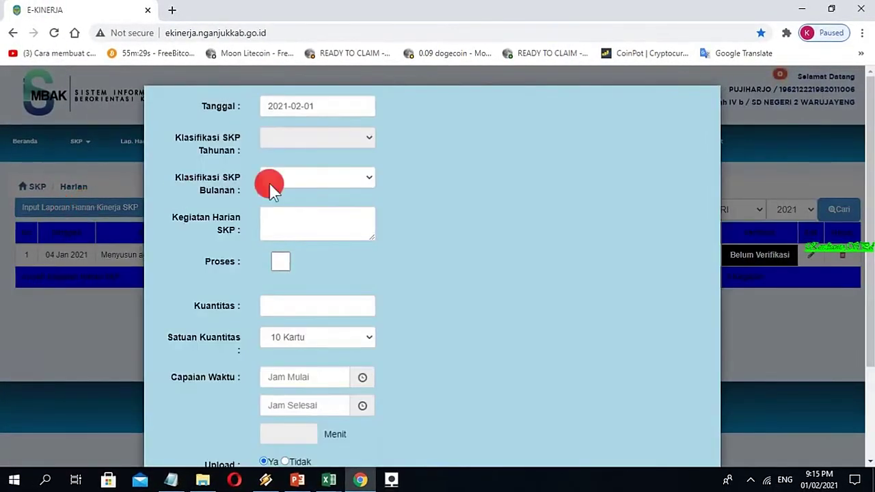
pyautogui.click(347, 104)
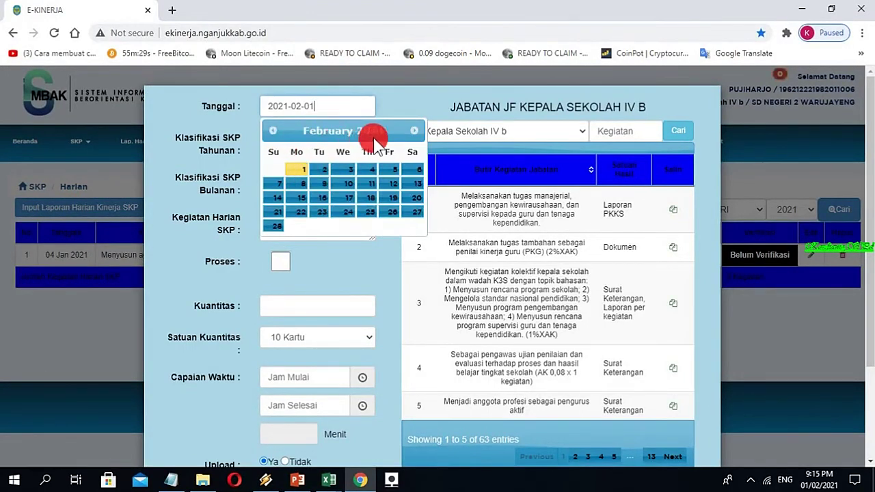
pyautogui.click(273, 131)
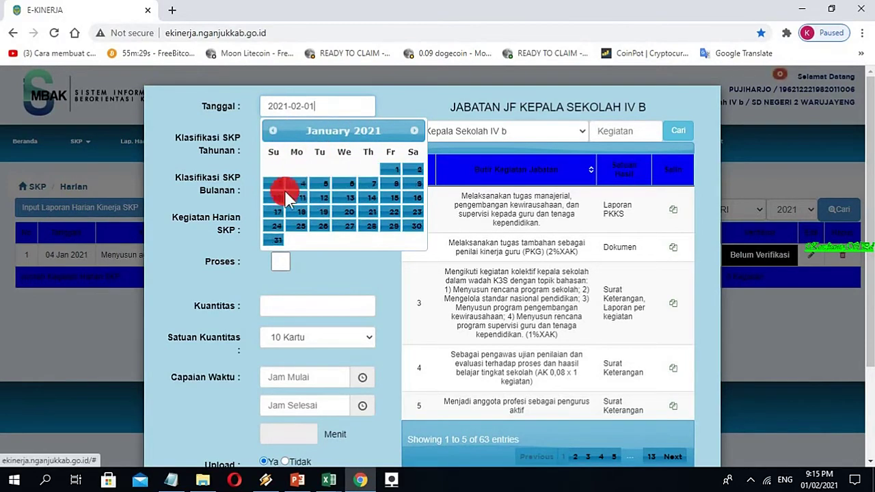
pyautogui.click(322, 184)
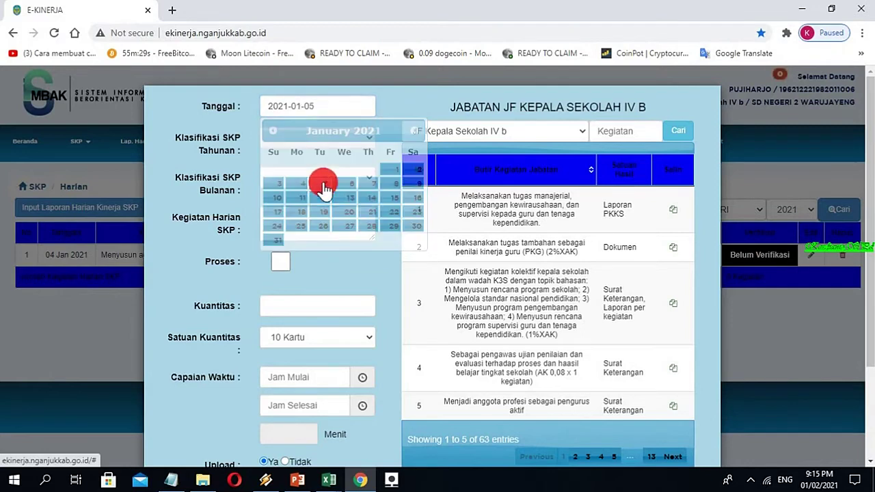
pyautogui.click(318, 180)
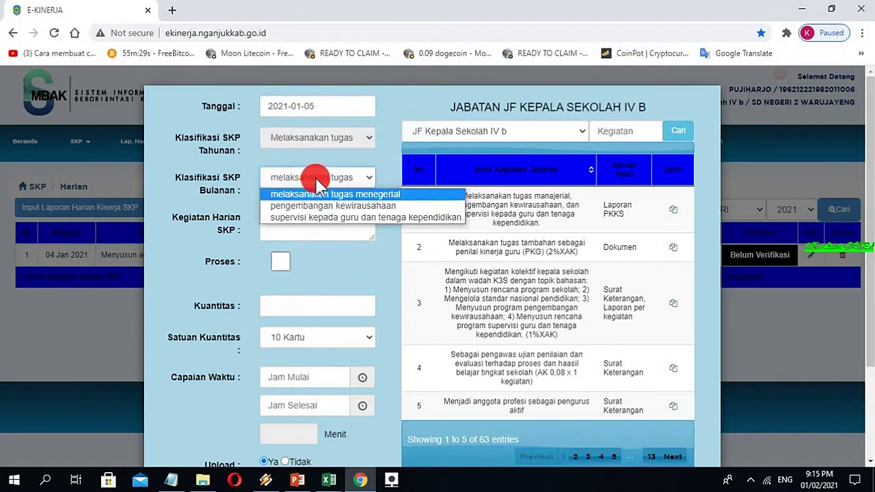
pyautogui.click(344, 205)
# - Copy the 05-Jan-21 activity text from LAPORAN HARIAN in the TABEL HARIAN KS workbook into the report's daily SKP activity description
pyautogui.click(305, 222)
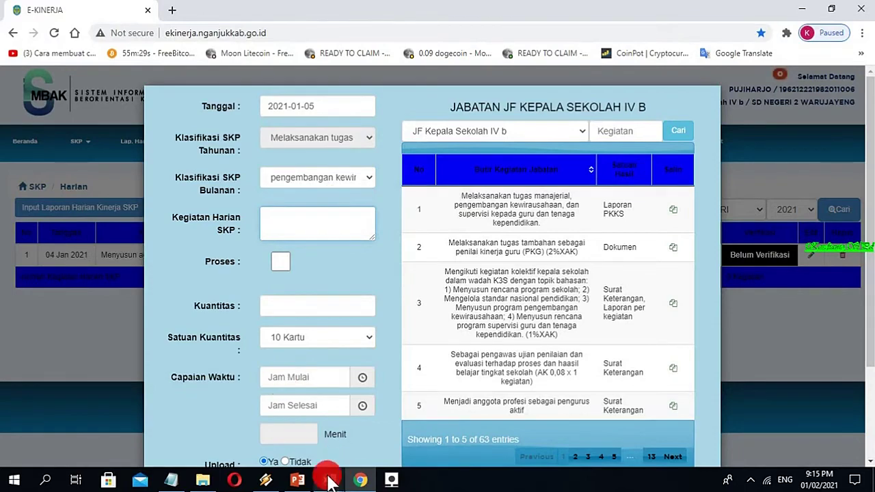
pyautogui.moveTo(331, 482)
pyautogui.click(273, 432)
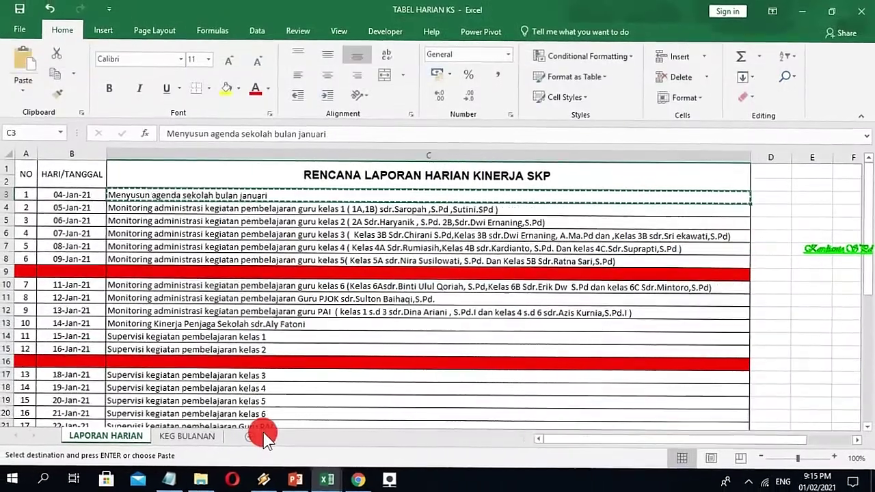
pyautogui.click(136, 210)
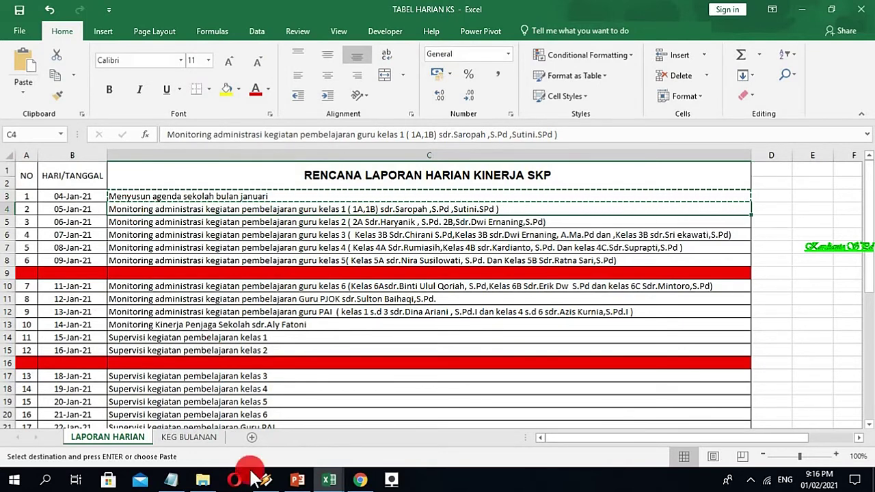
pyautogui.moveTo(334, 483)
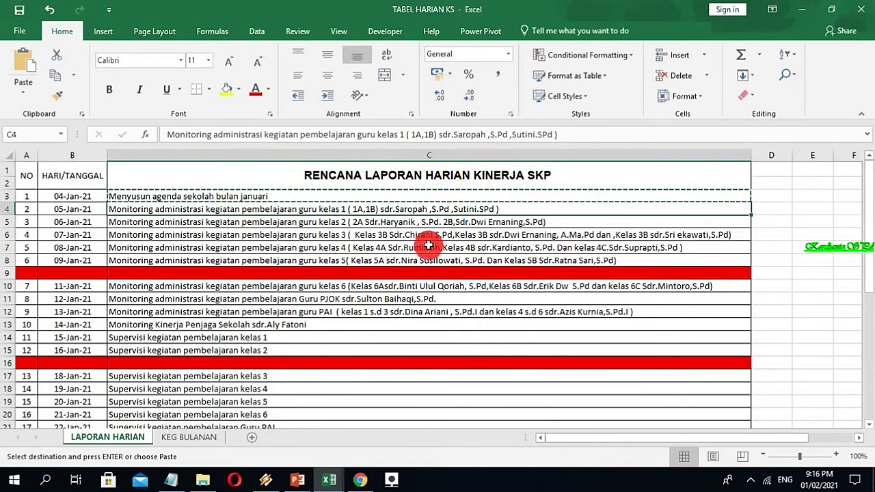
pyautogui.rightClick(131, 213)
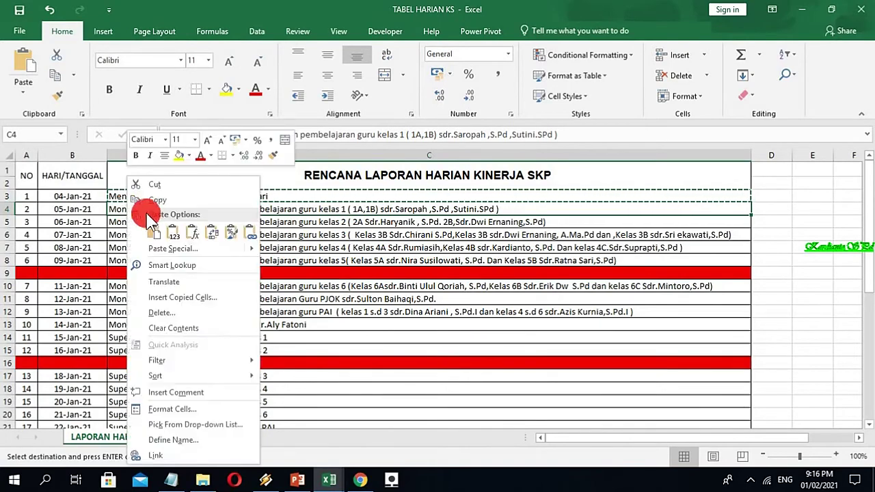
pyautogui.click(159, 202)
pyautogui.click(806, 11)
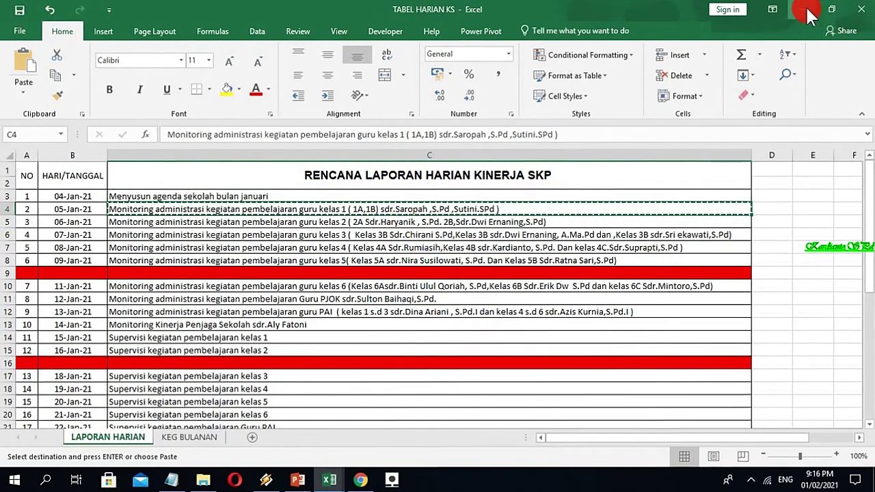
pyautogui.click(316, 220)
pyautogui.rightClick(316, 218)
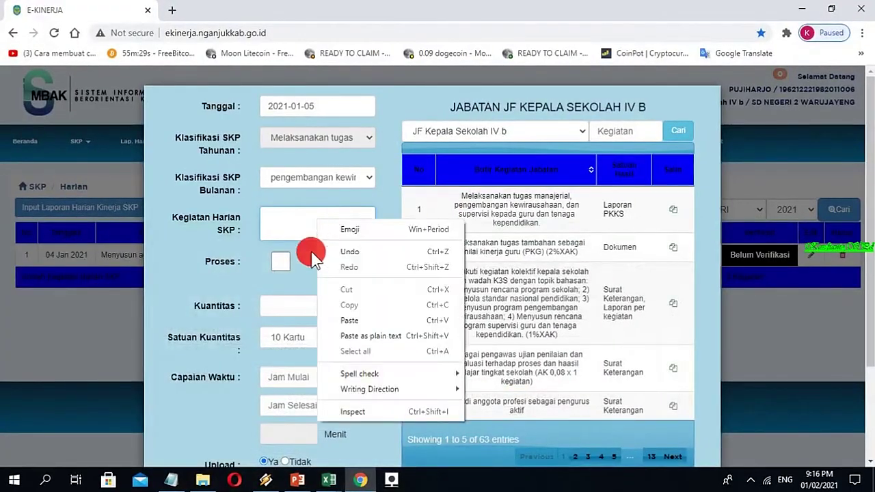
pyautogui.click(352, 324)
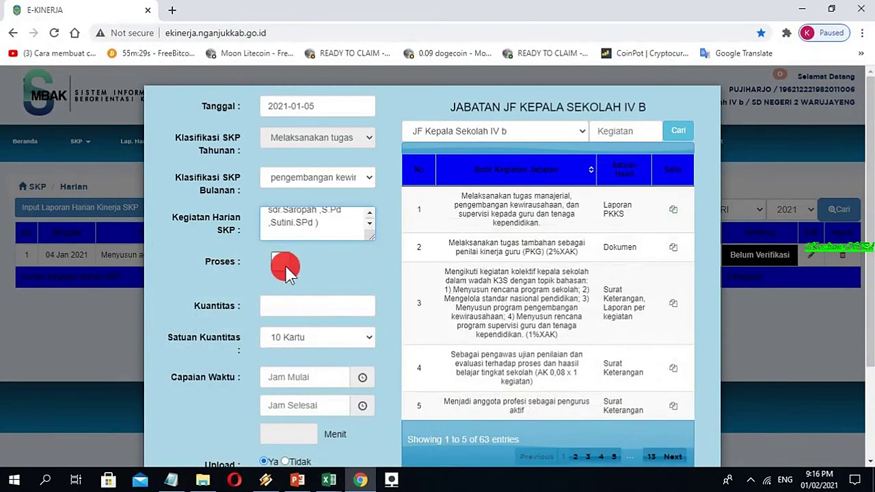
# - Leave the 5 January activity unmarked as Proses and set its file upload to Tidak
pyautogui.click(285, 264)
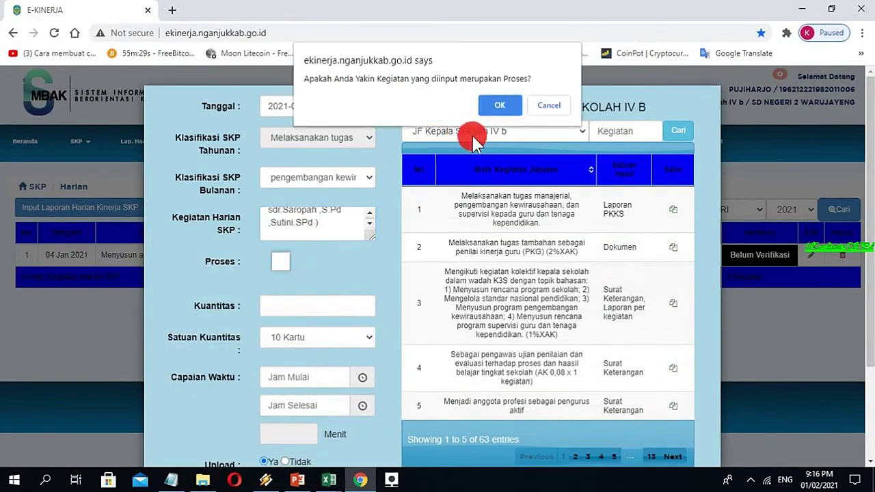
pyautogui.click(550, 106)
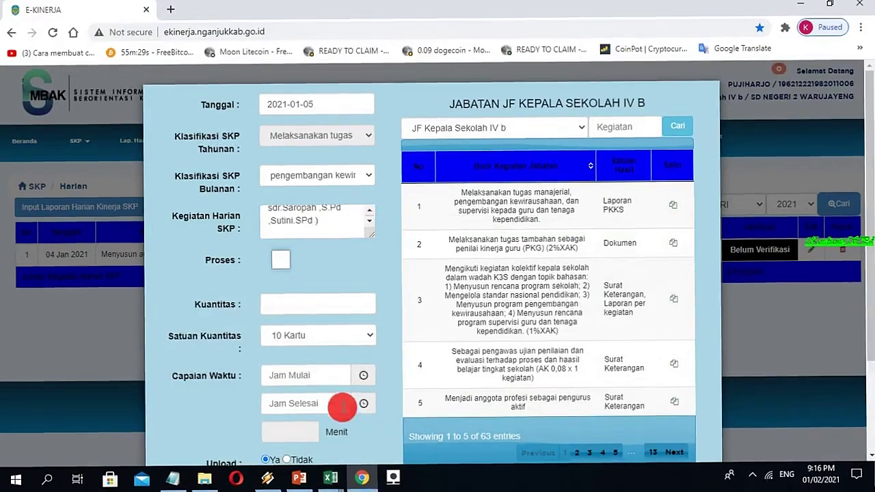
pyautogui.scroll(-2, 342, 404)
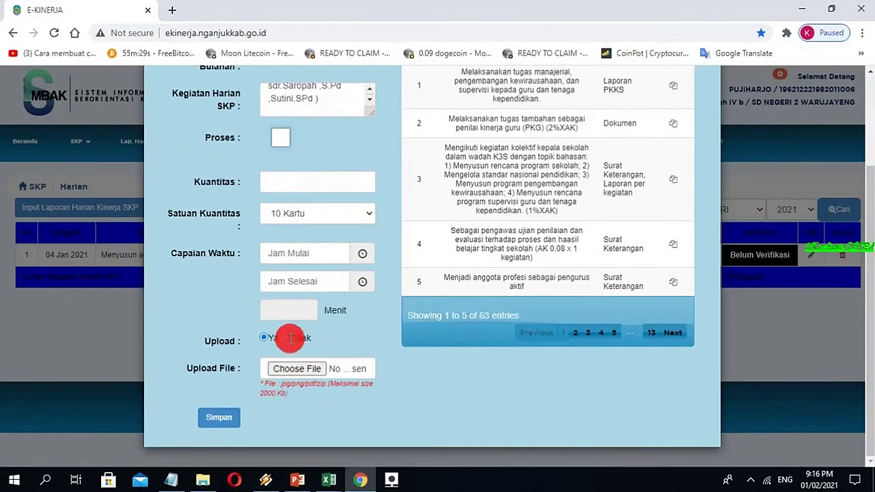
pyautogui.click(290, 343)
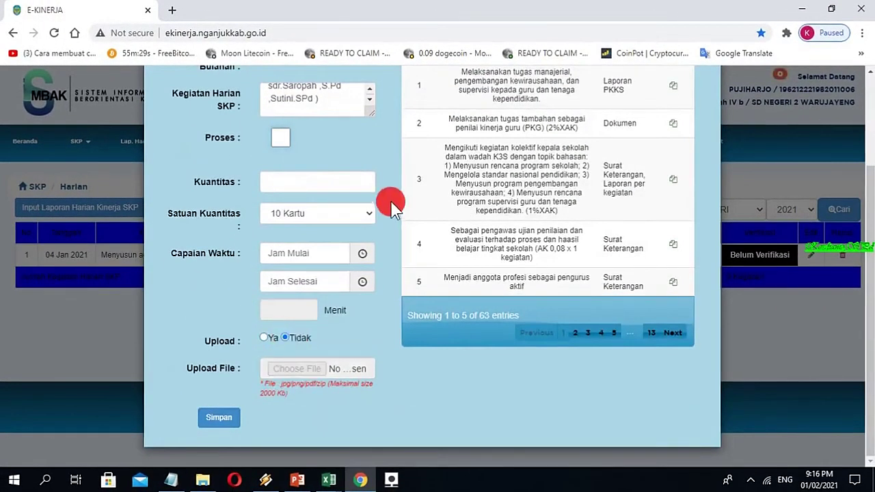
# - Set the 5 January report's quantity to 1 with the unit Kegiatan
pyautogui.scroll(1, 342, 213)
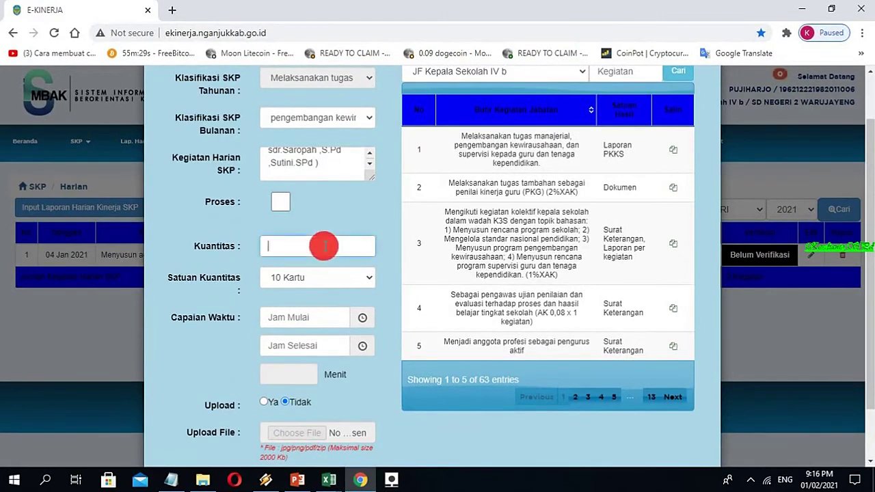
pyautogui.write('5')
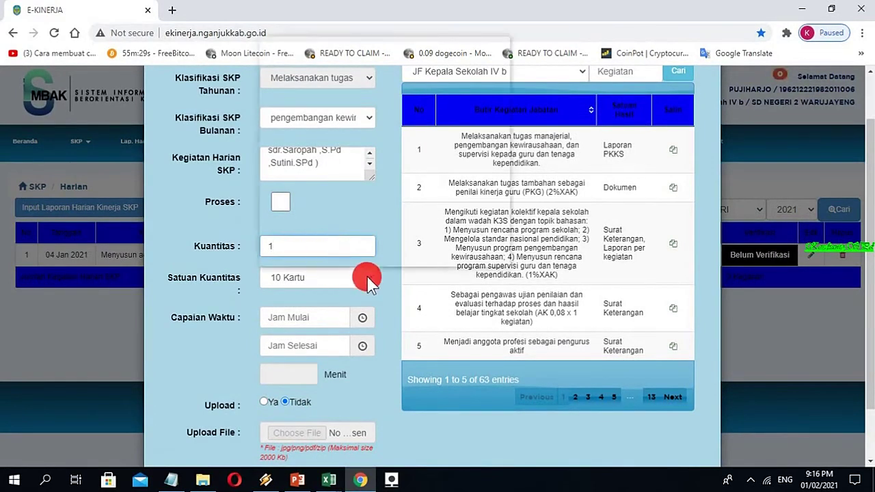
pyautogui.click(367, 278)
pyautogui.scroll(-6, 387, 229)
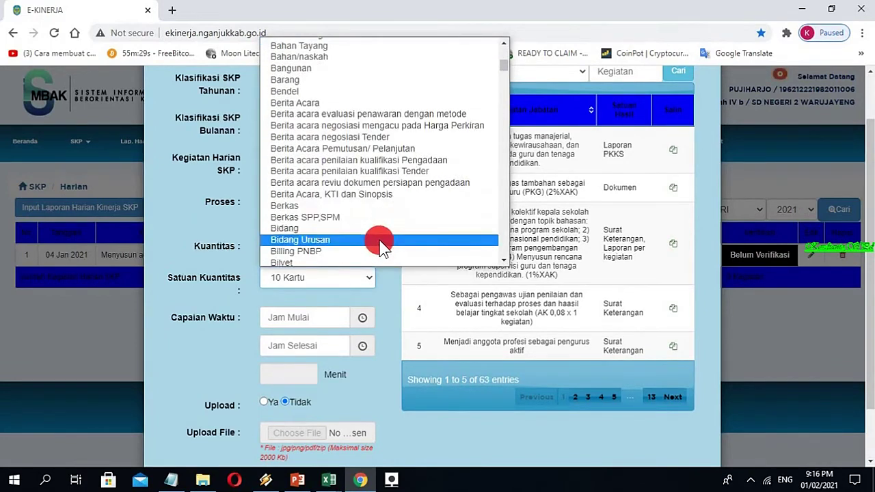
pyautogui.press('k')
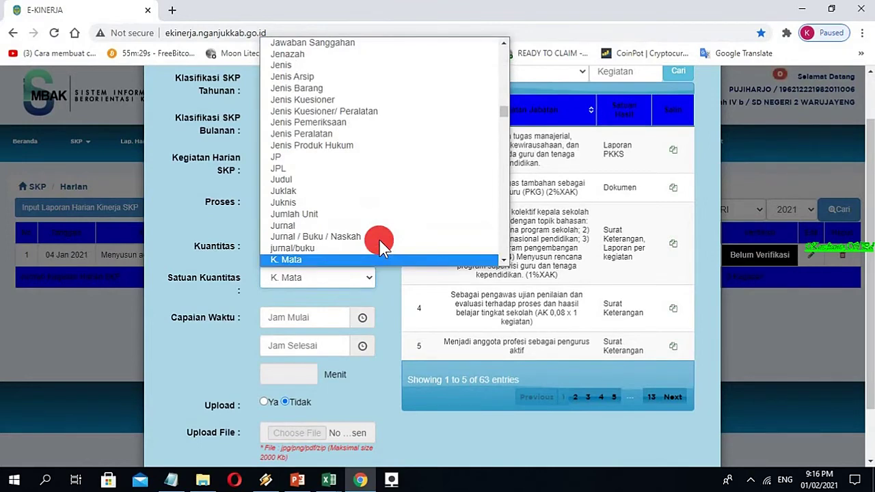
pyautogui.scroll(-3, 381, 247)
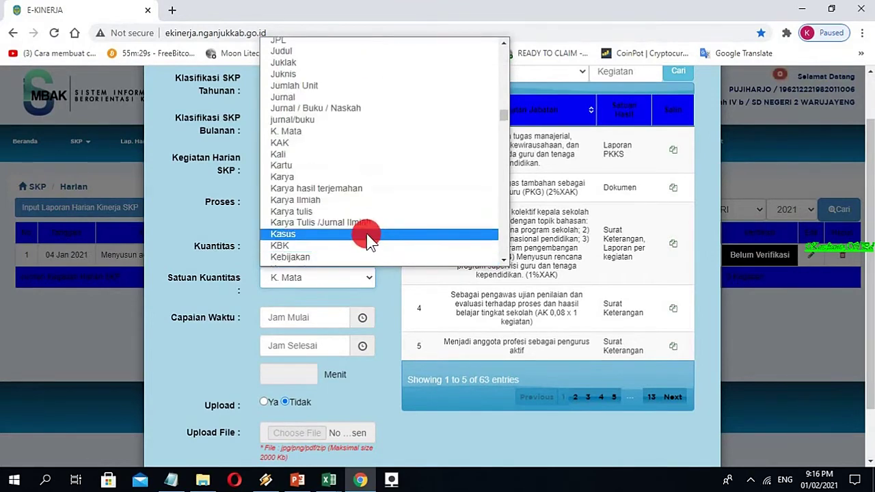
pyautogui.scroll(-3, 362, 246)
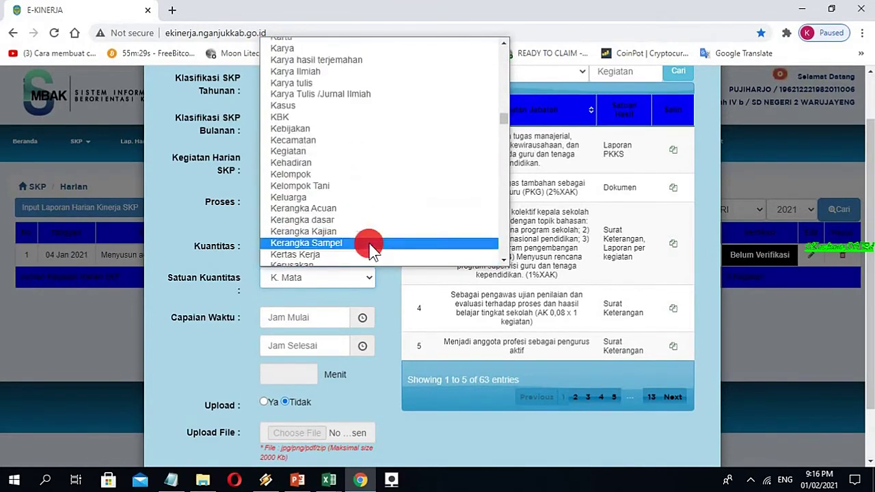
pyautogui.click(313, 150)
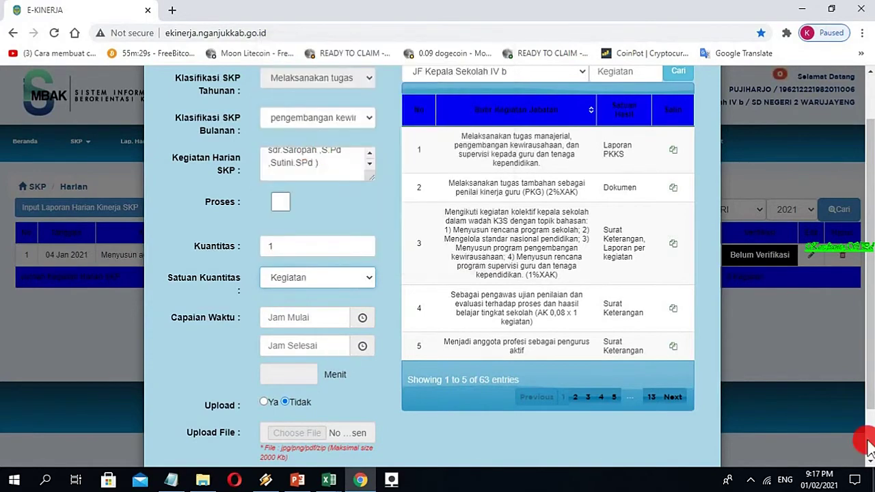
# - Open the start time of the 5 January report, leaving the form without saving
pyautogui.click(332, 318)
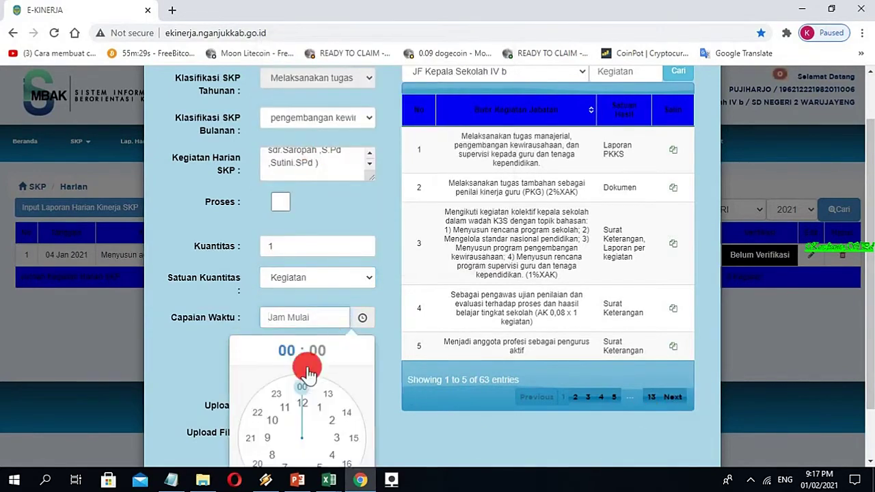
pyautogui.click(752, 345)
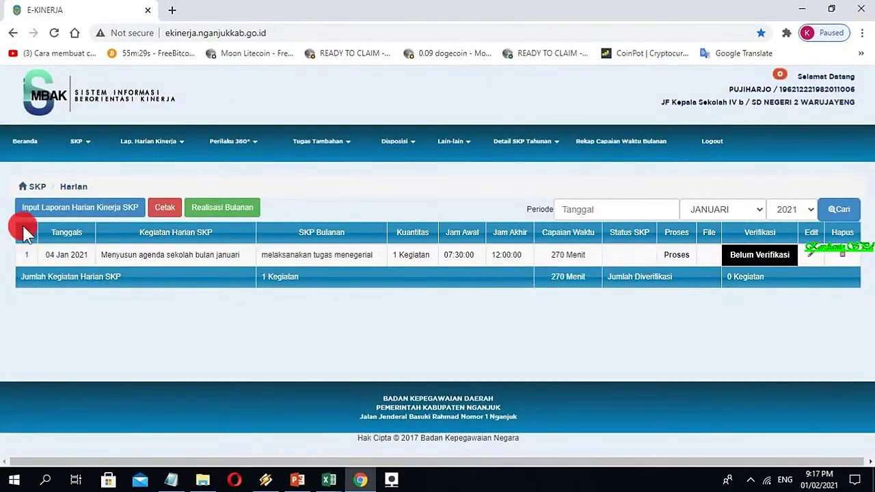
# - Try to restart the daily performance report with the date 2021-01-05, leaving the form and reloading the E-KINERJA page
pyautogui.click(86, 198)
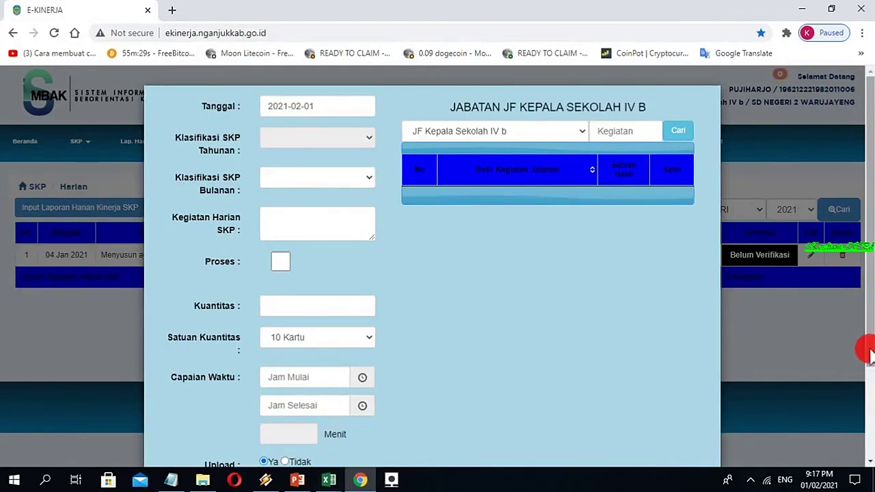
pyautogui.scroll(-1, 863, 365)
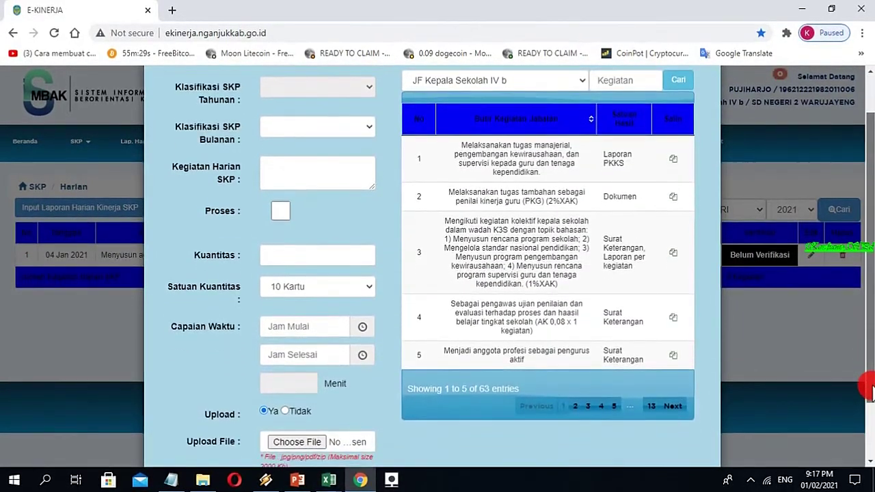
pyautogui.scroll(1, 866, 382)
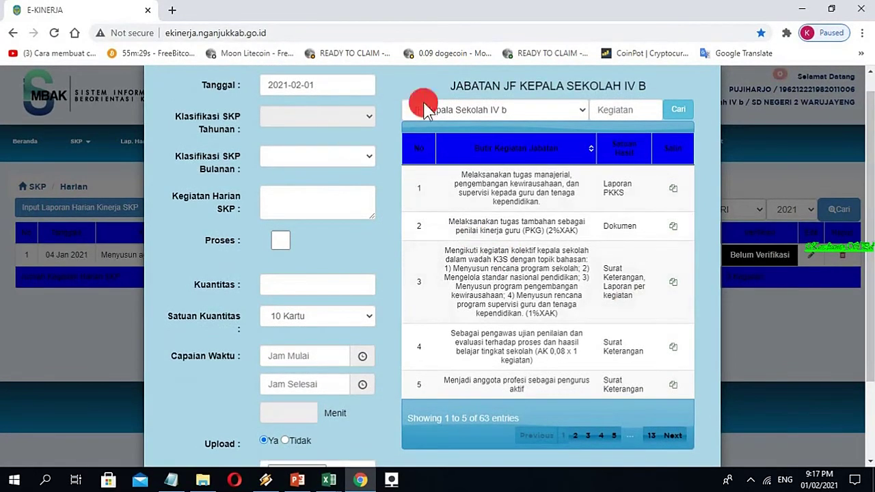
pyautogui.click(340, 86)
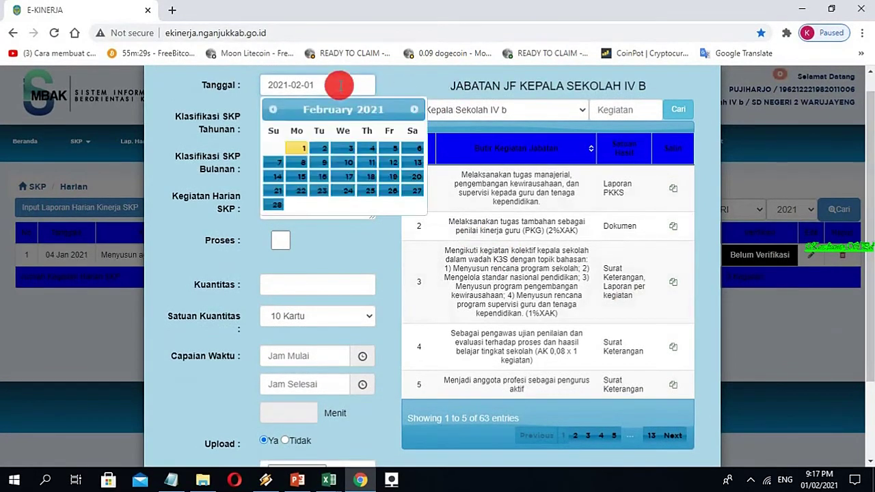
pyautogui.click(273, 109)
pyautogui.click(318, 156)
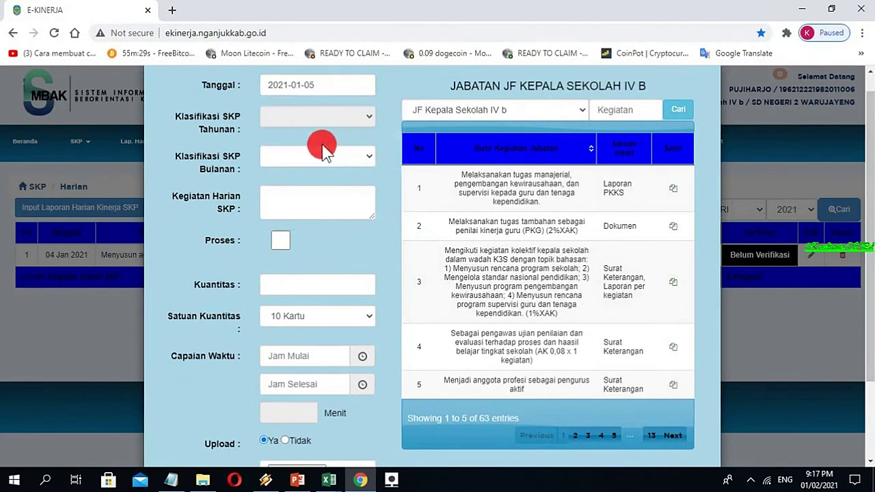
pyautogui.scroll(1, 321, 151)
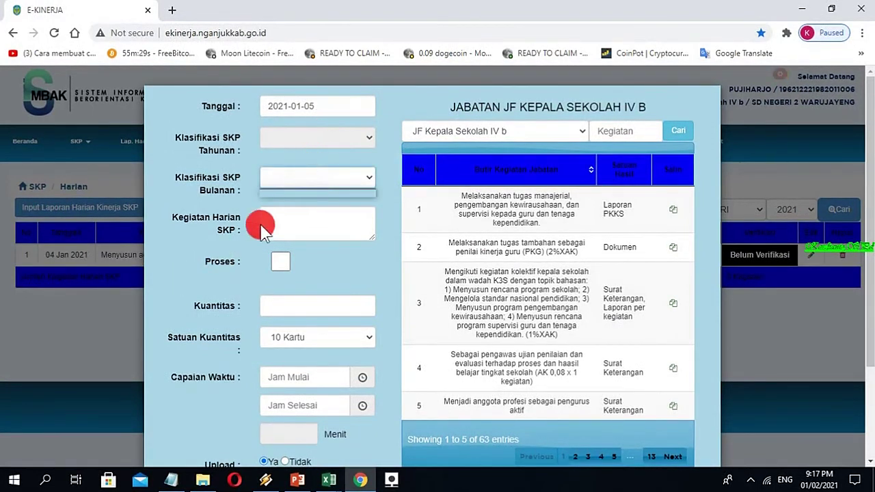
pyautogui.click(129, 320)
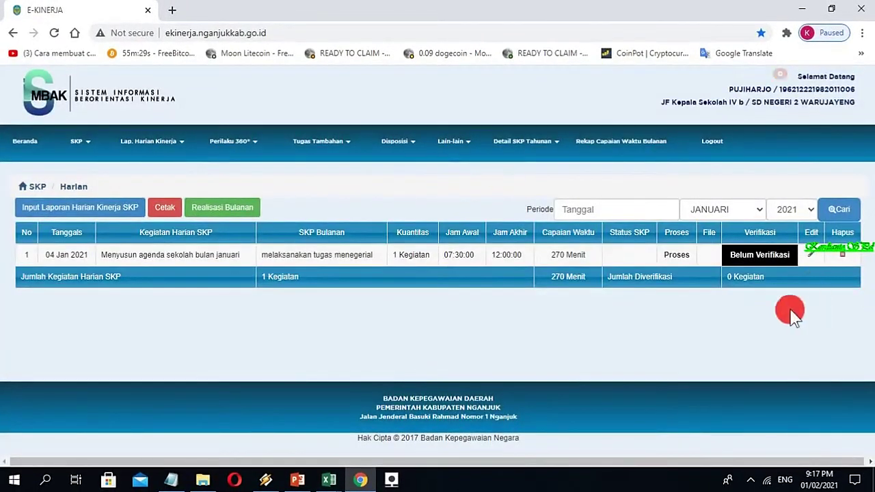
pyautogui.click(53, 34)
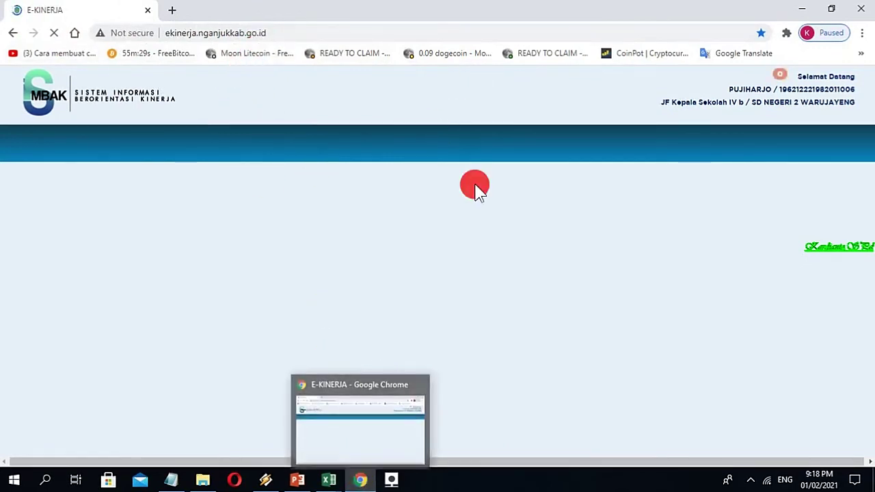
# - Switch to the tabel e kin workbook in Excel and review the three TUPOK KS categories in TABEL BUNANAN KS
pyautogui.click(802, 10)
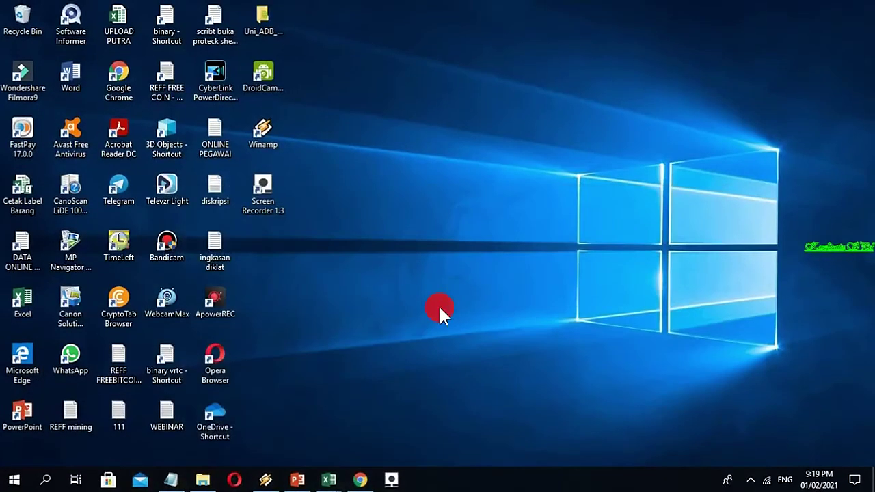
pyautogui.click(326, 481)
pyautogui.click(344, 451)
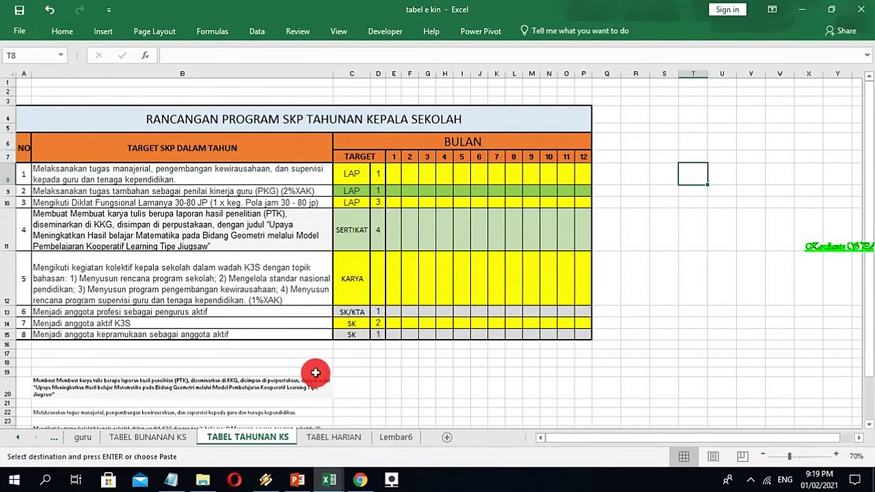
pyautogui.click(164, 438)
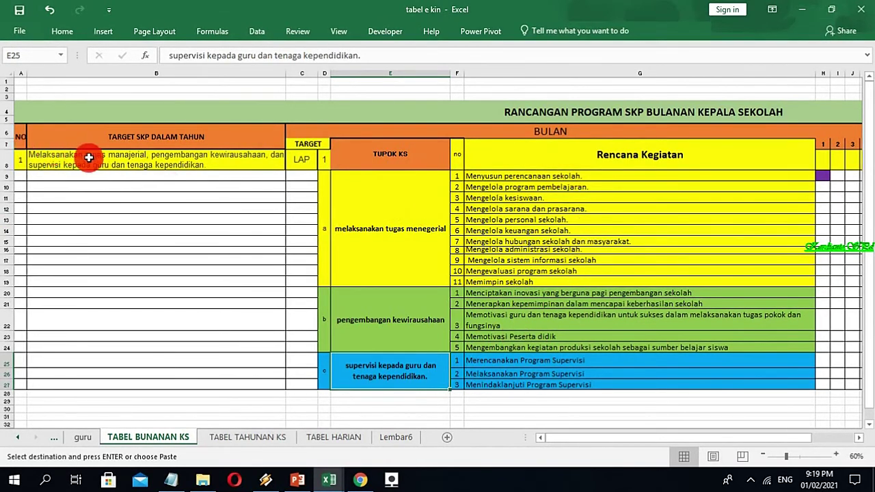
pyautogui.click(362, 224)
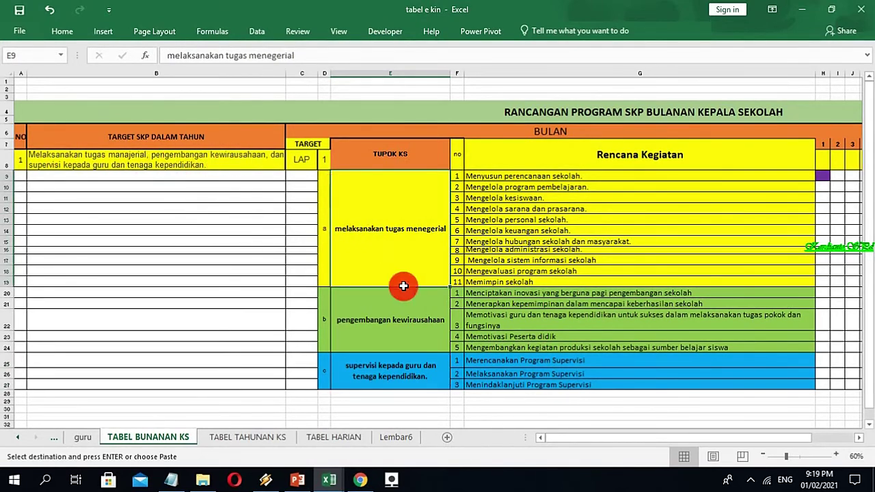
pyautogui.click(404, 327)
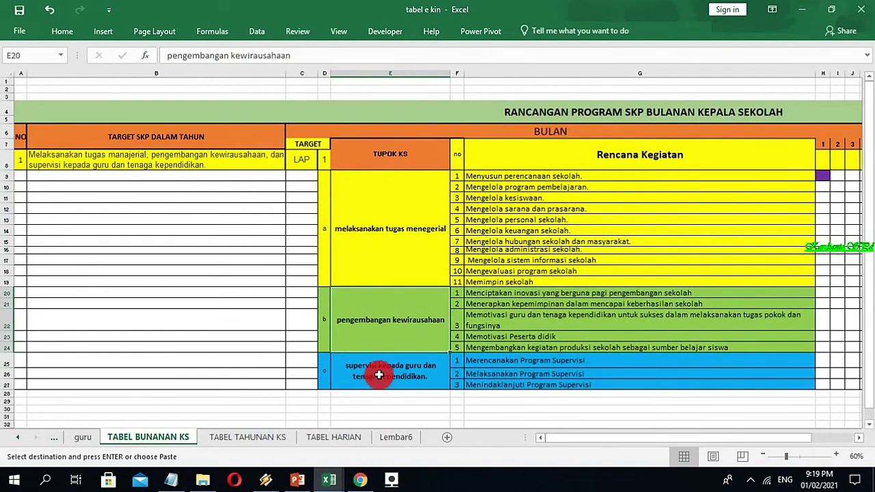
pyautogui.click(379, 374)
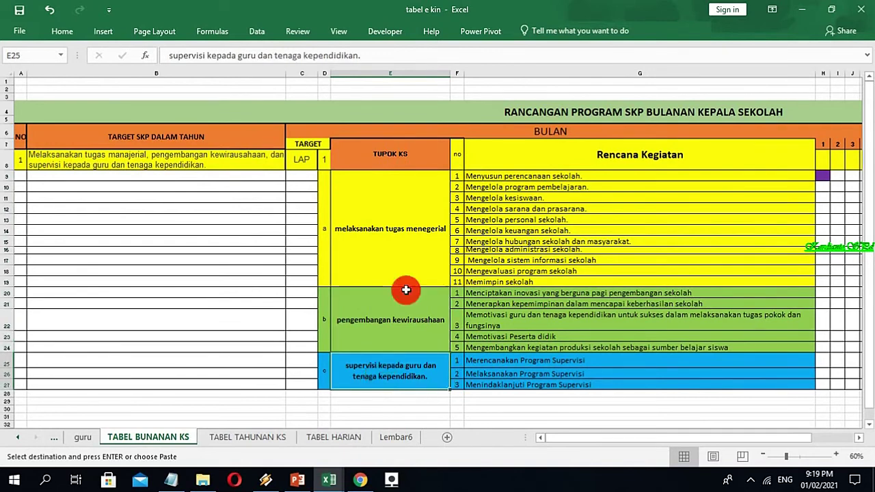
pyautogui.click(400, 234)
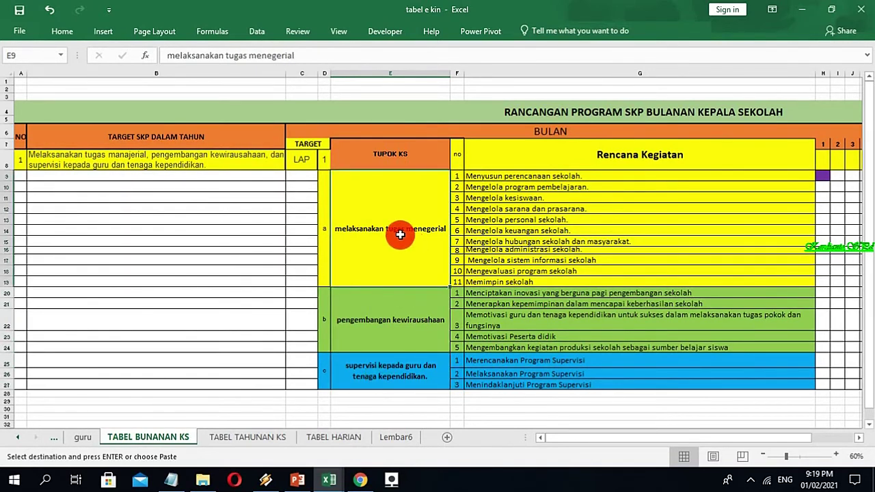
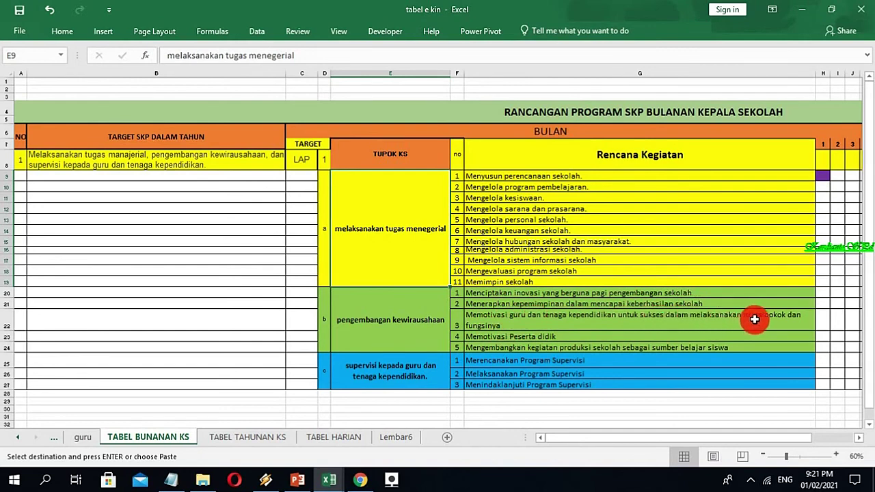
# - Middle-align the number of the third pengembangan kewirausahaan activity vertically in its cell in TABEL BUNANAN KS
pyautogui.click(459, 323)
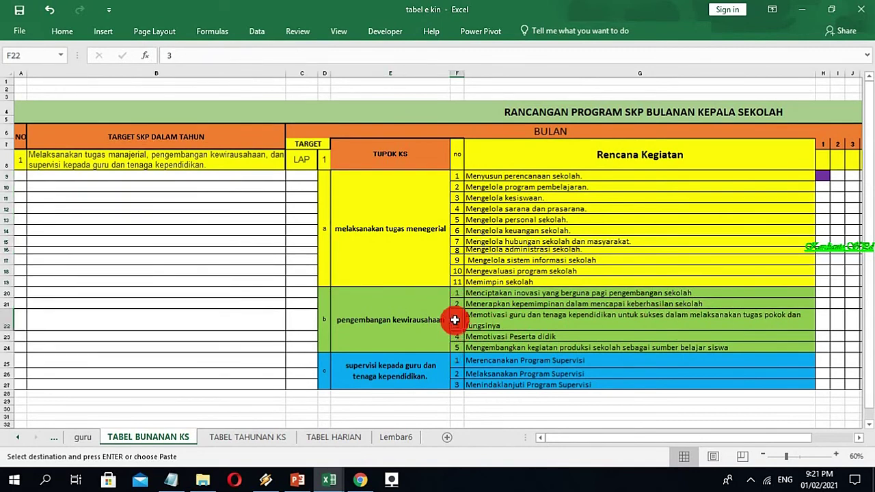
pyautogui.click(55, 31)
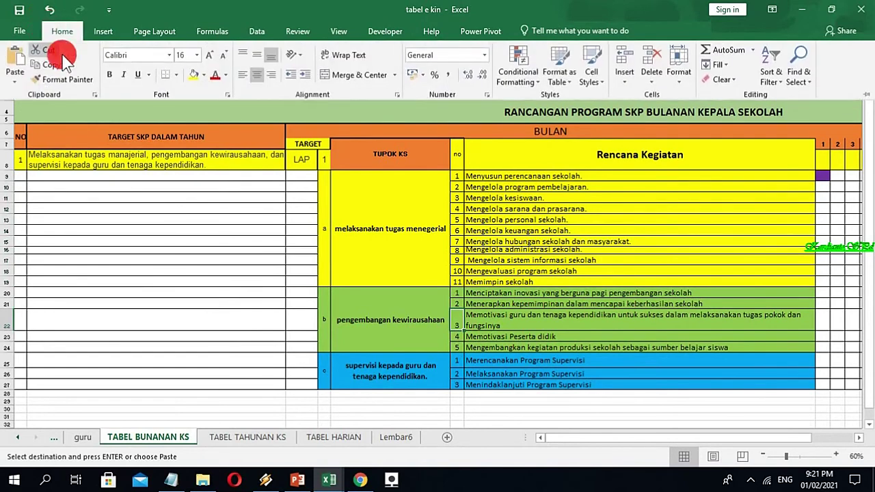
pyautogui.click(253, 54)
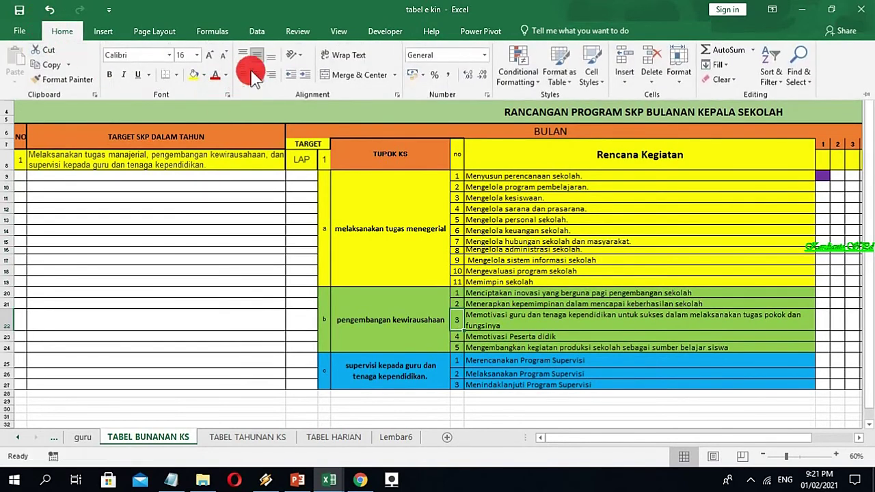
pyautogui.click(513, 333)
pyautogui.click(495, 336)
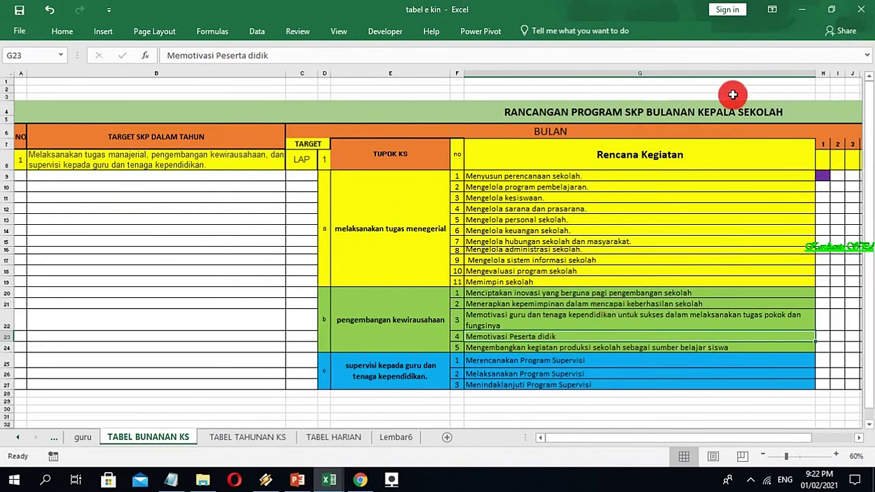
# - Switch back to the E-KINERJA page in Chrome
pyautogui.click(802, 9)
pyautogui.click(362, 481)
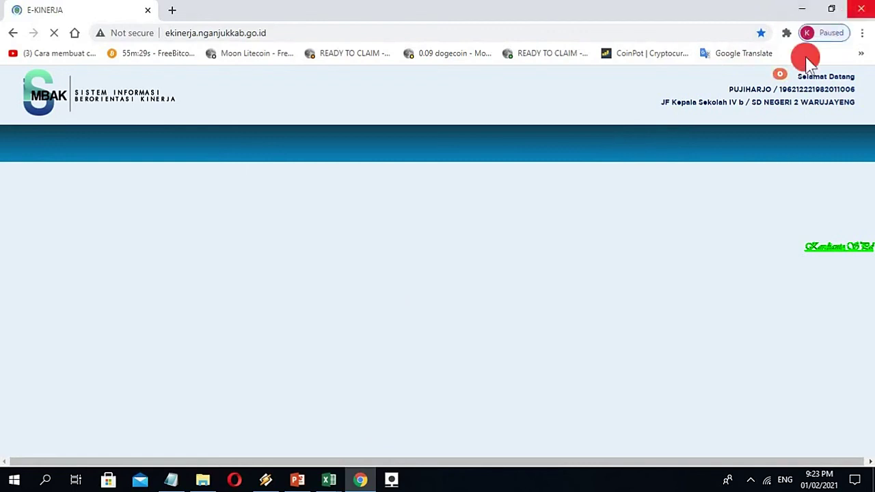
pyautogui.click(394, 481)
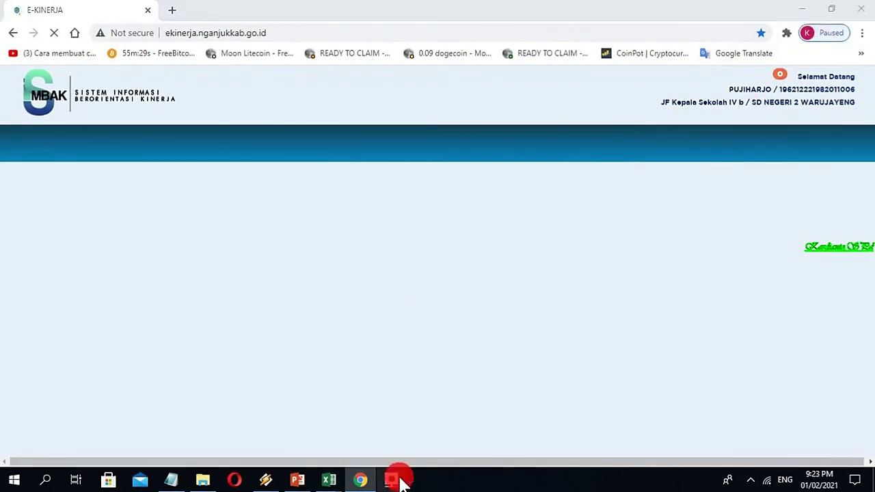